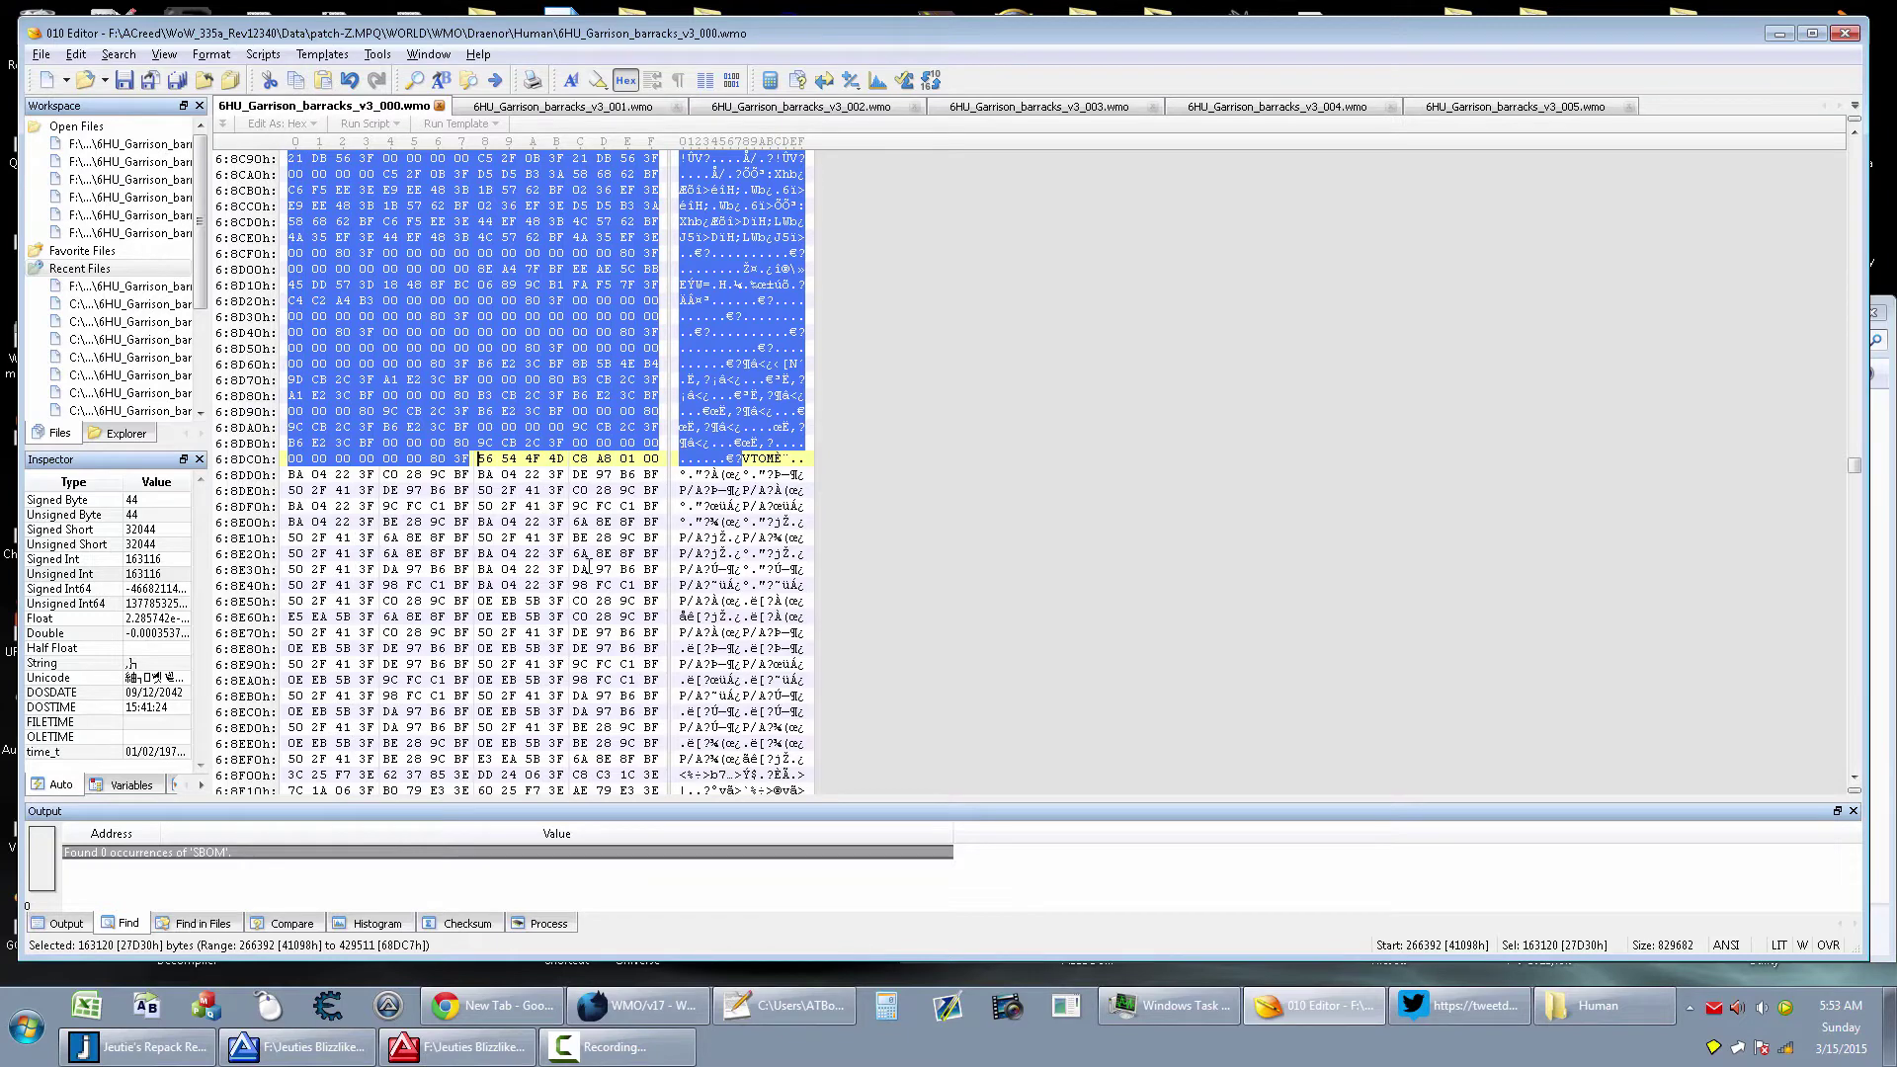
# Select 108,744 bytes from the MOTV data start at 68DCCh to find its end
pyautogui.click(776, 459)
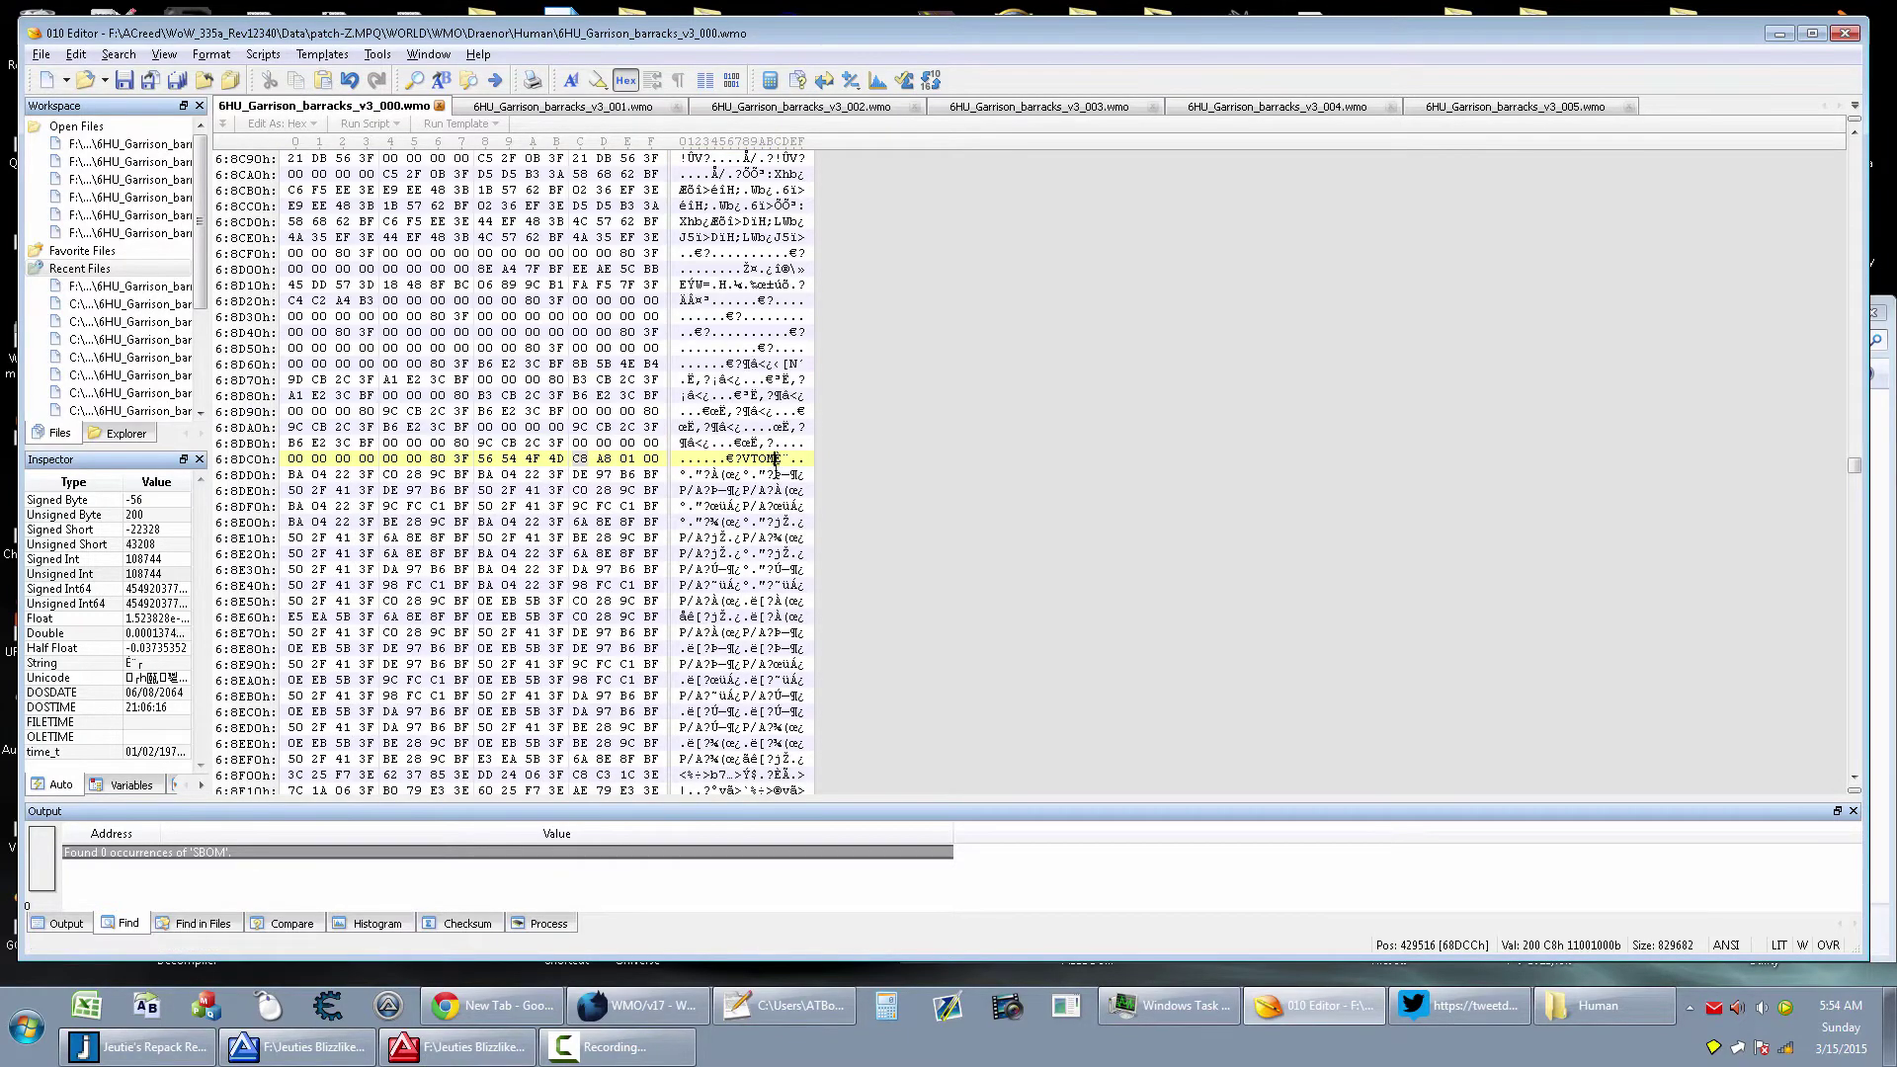
pyautogui.hotkey('ctrl', 'shift', 'a')
pyautogui.press('Tab')
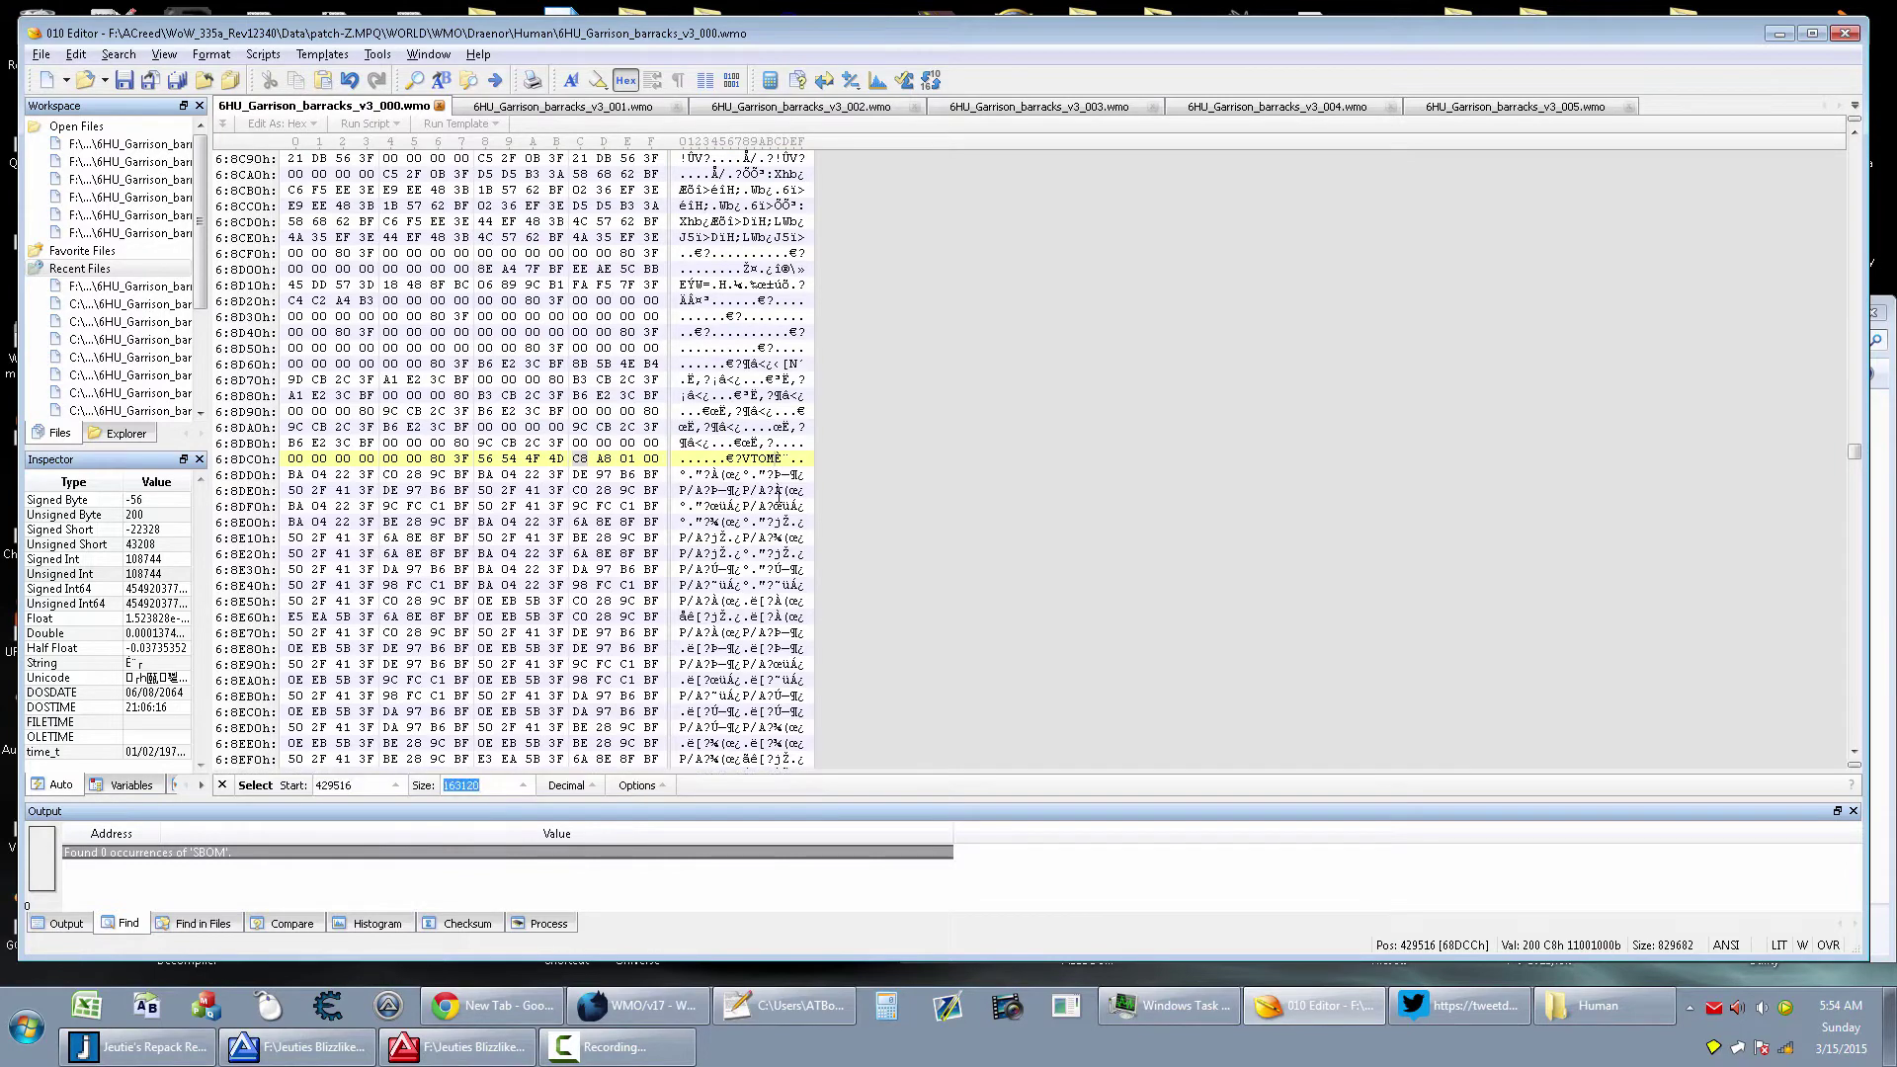
pyautogui.write('108744')
pyautogui.press('Return')
pyautogui.click(776, 459)
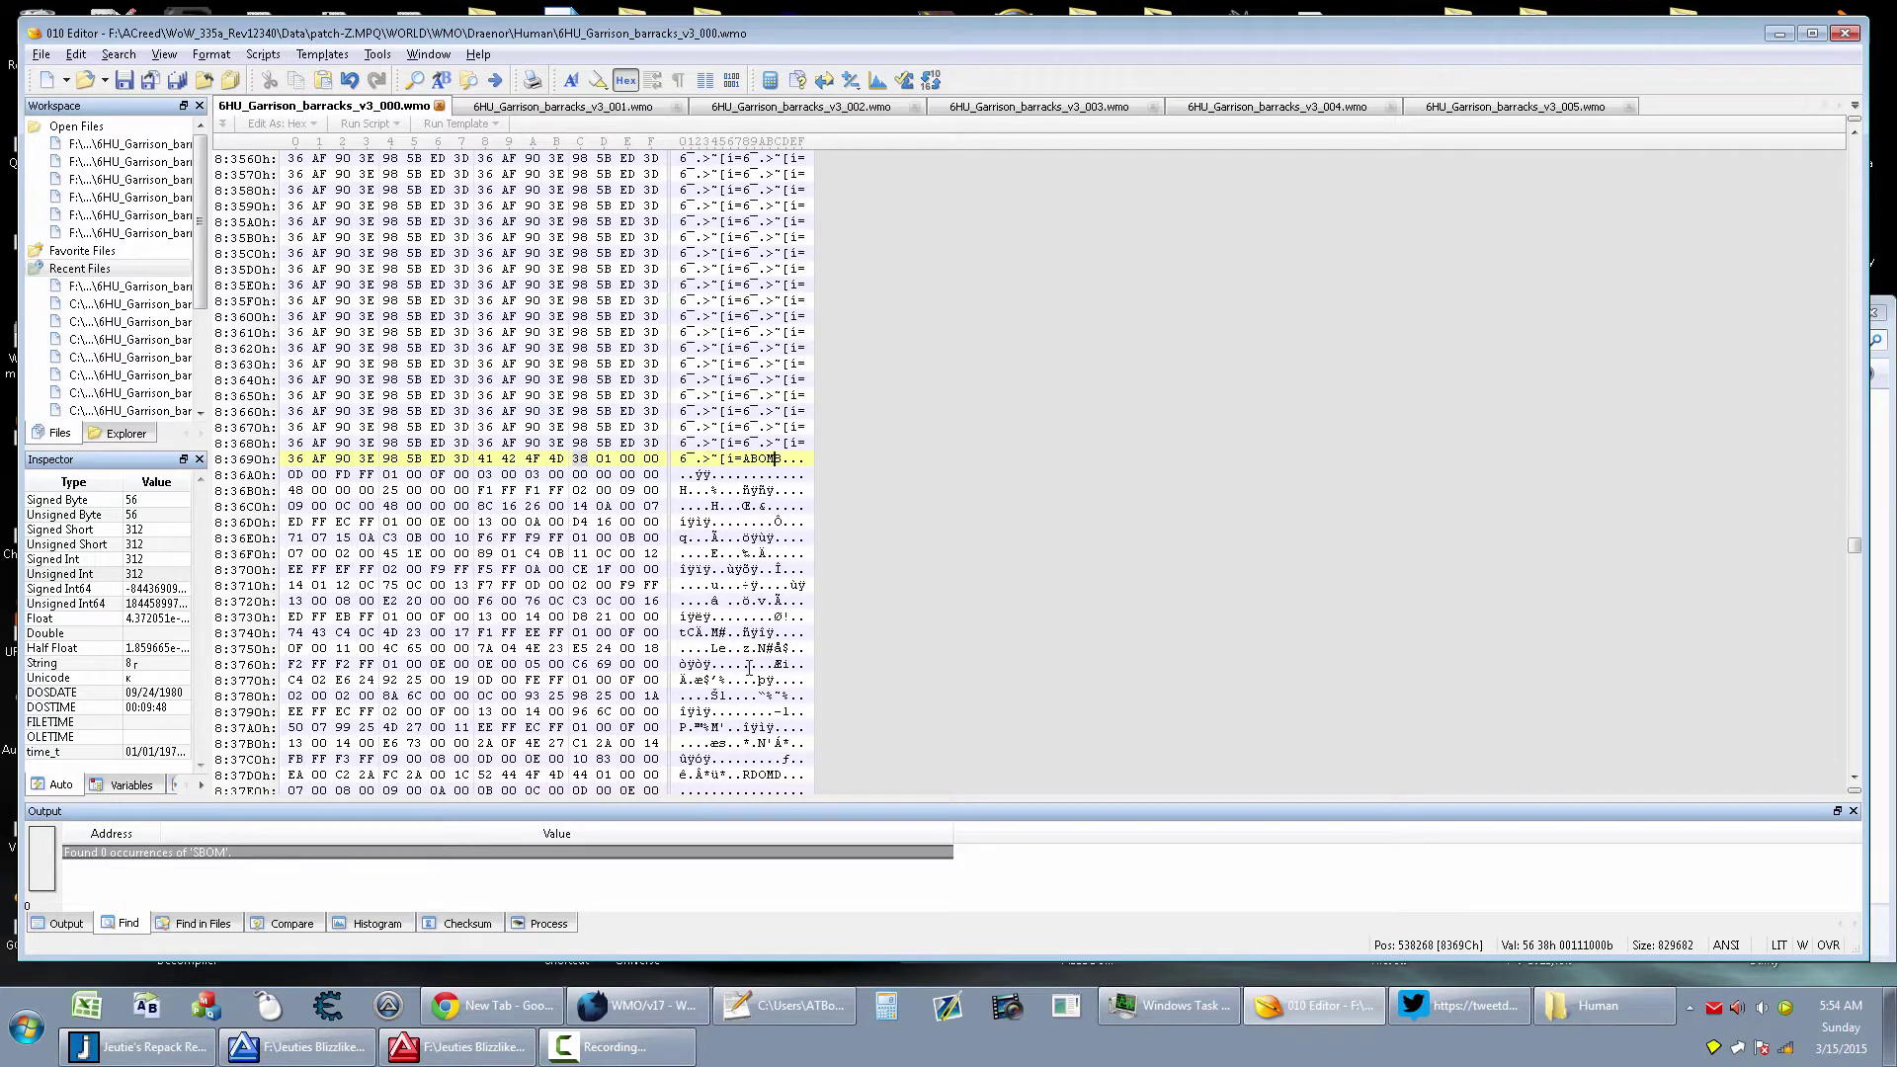
# Inspect the RDOM chunk header in row 37D0h and the end of the ABOM chunk tag
pyautogui.moveTo(746, 774); pyautogui.dragTo(771, 775)
pyautogui.click(772, 775)
pyautogui.click(769, 775)
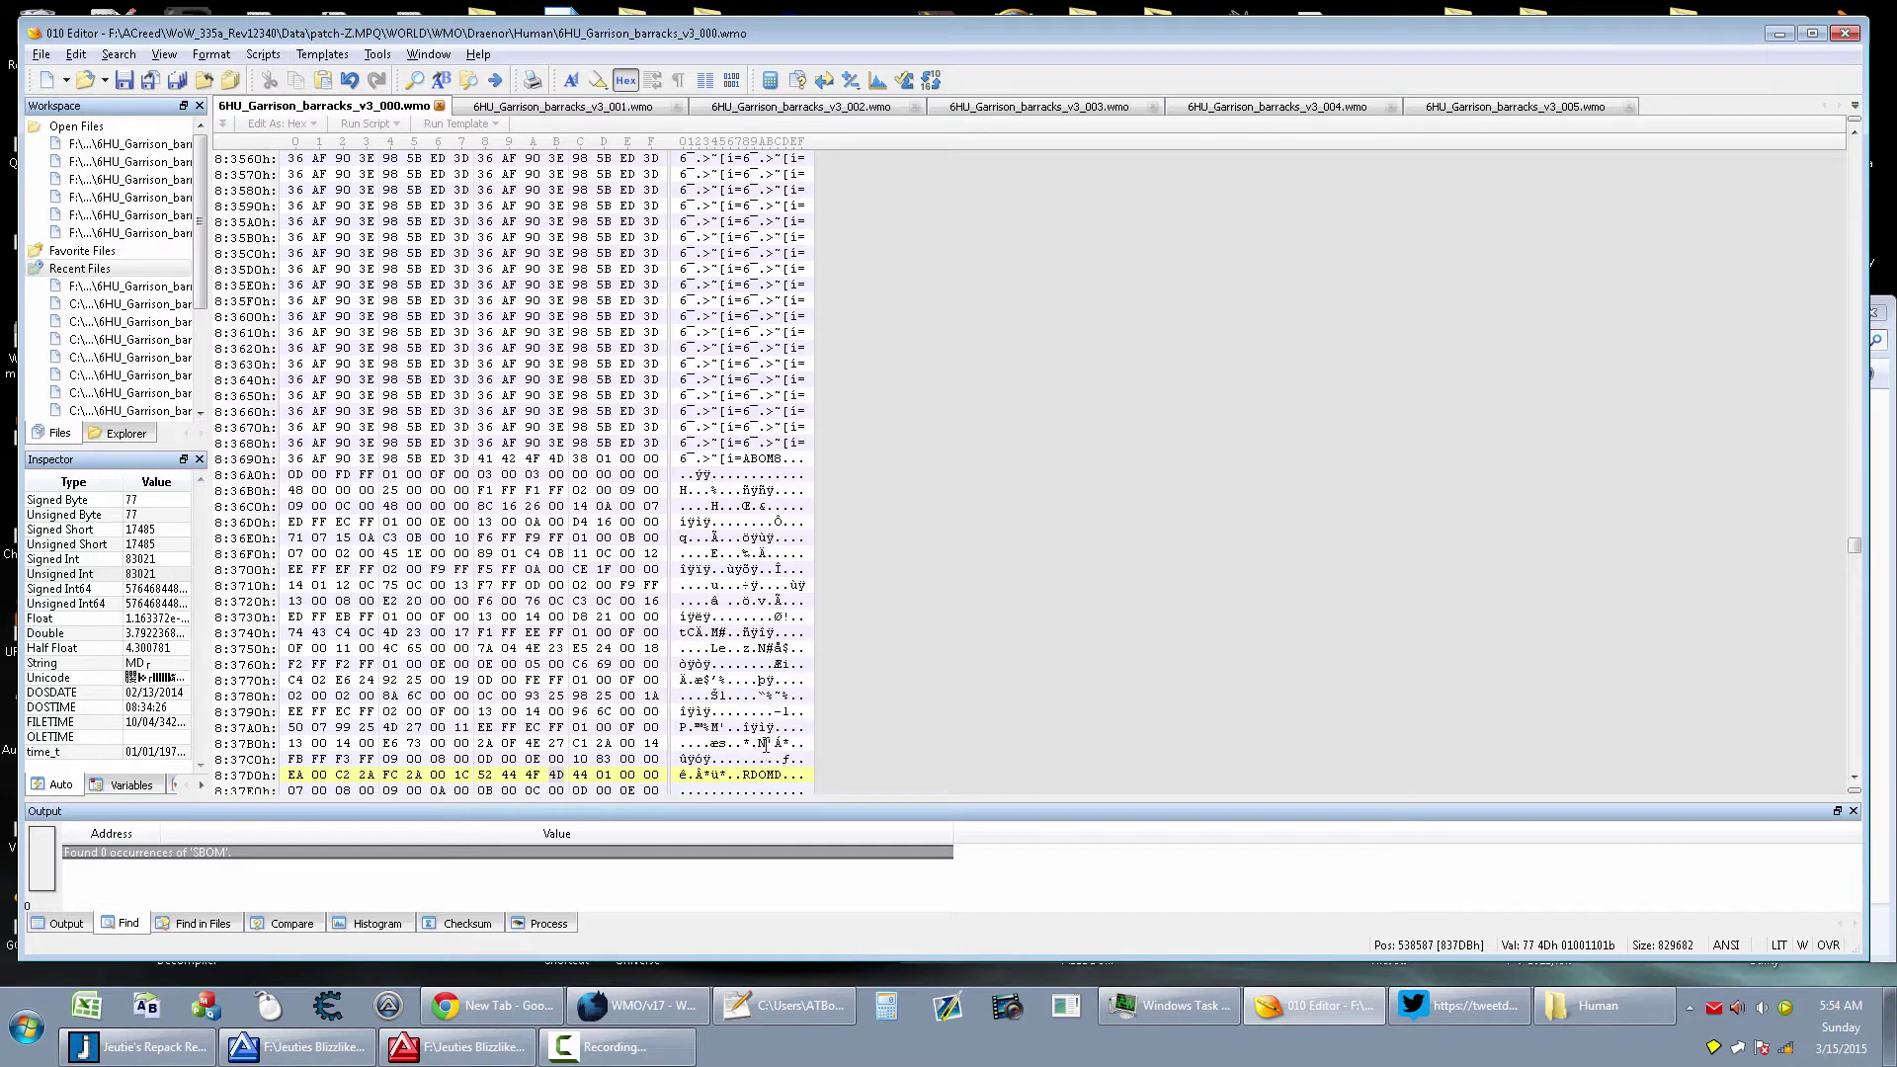
pyautogui.scroll(-2, 768, 753)
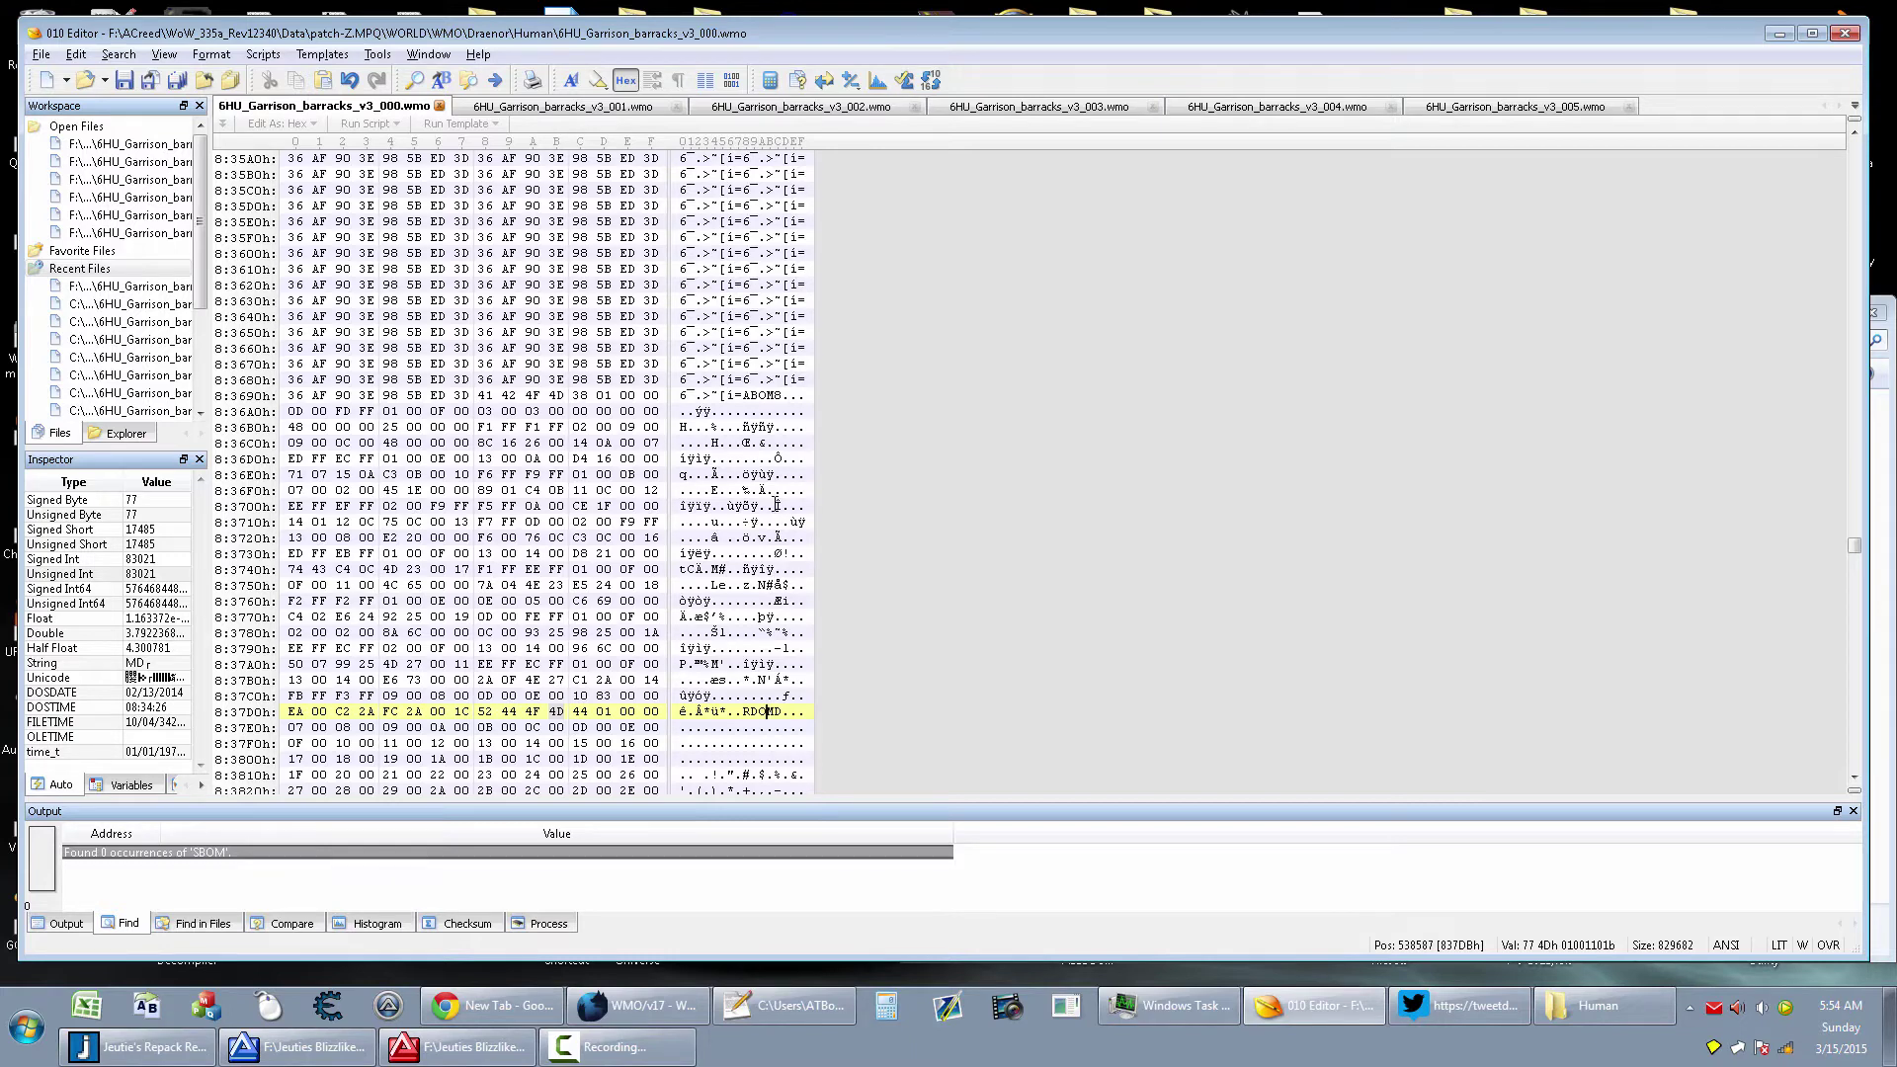
pyautogui.click(768, 394)
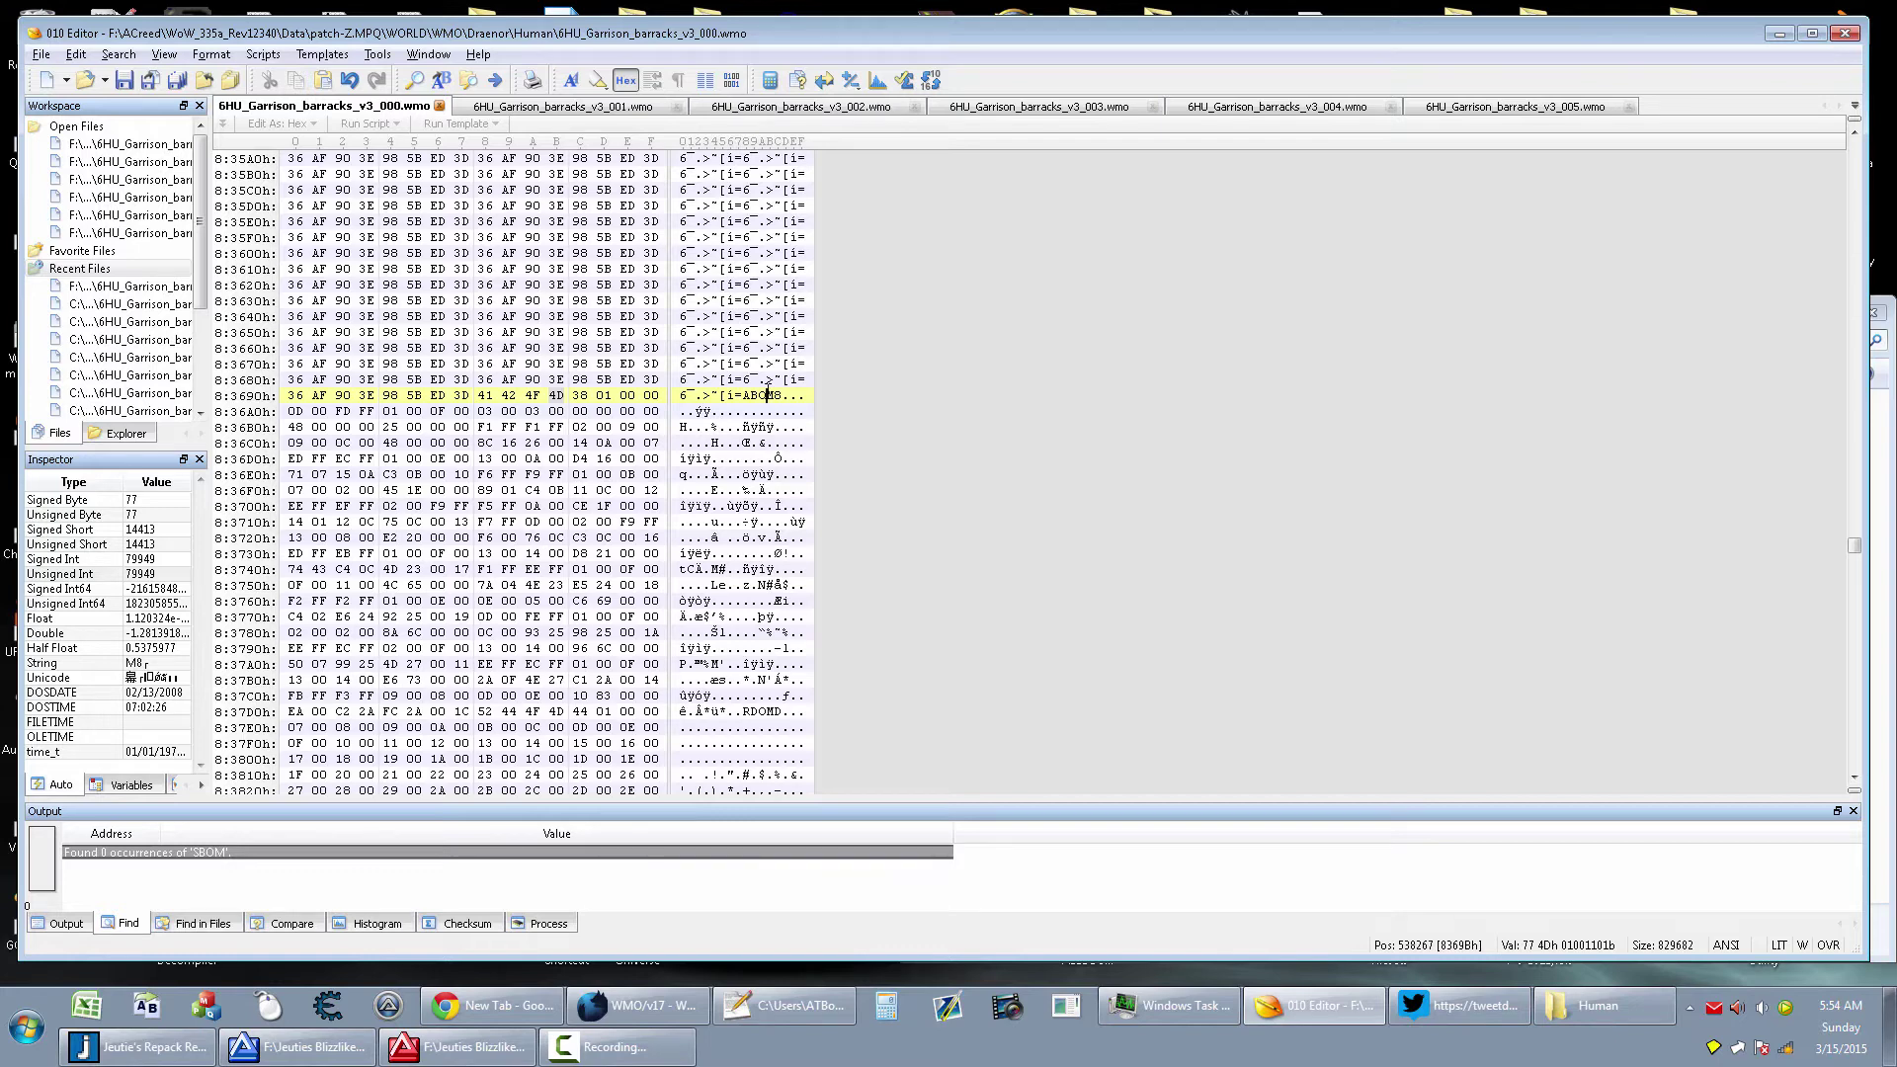
# Compare the chunk at 0058h, LPOM in the 004 file versus YPOM in 003, then view the WoWDev page
pyautogui.click(1279, 106)
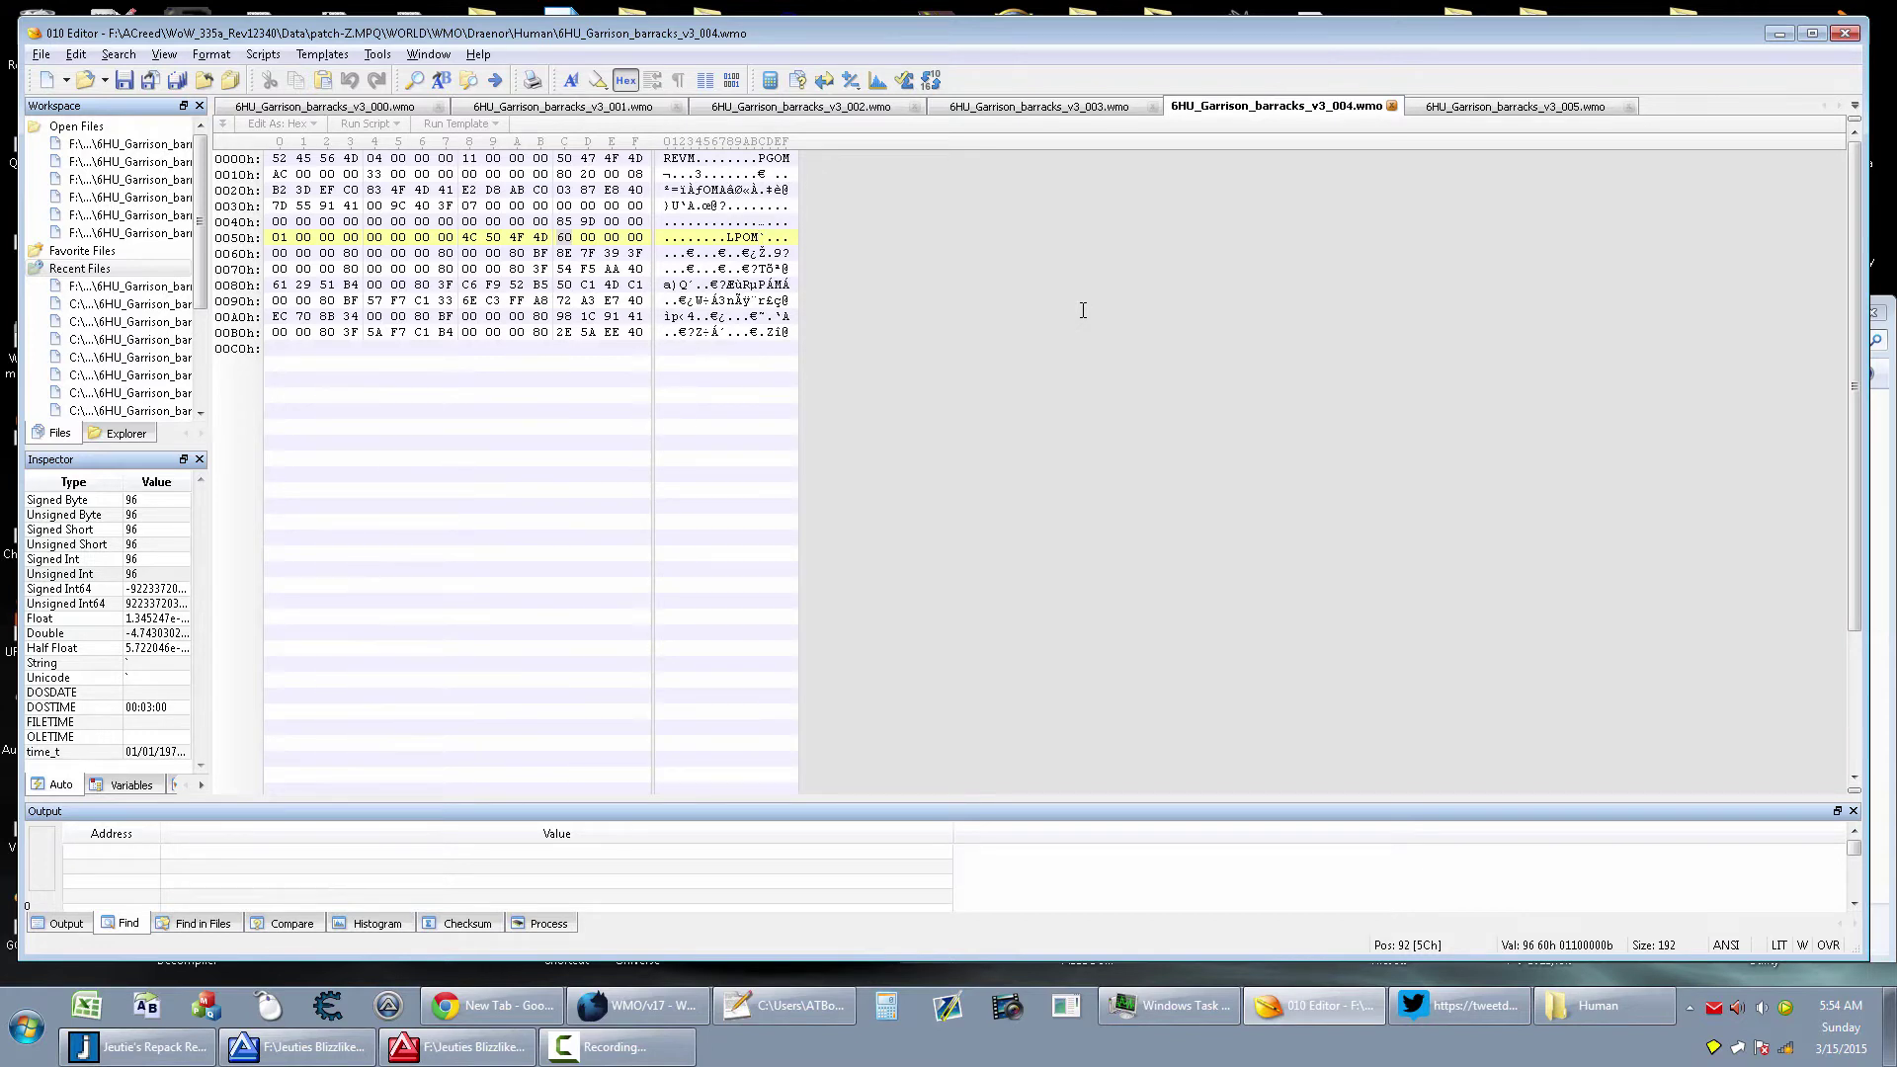
pyautogui.moveTo(731, 238); pyautogui.dragTo(805, 256)
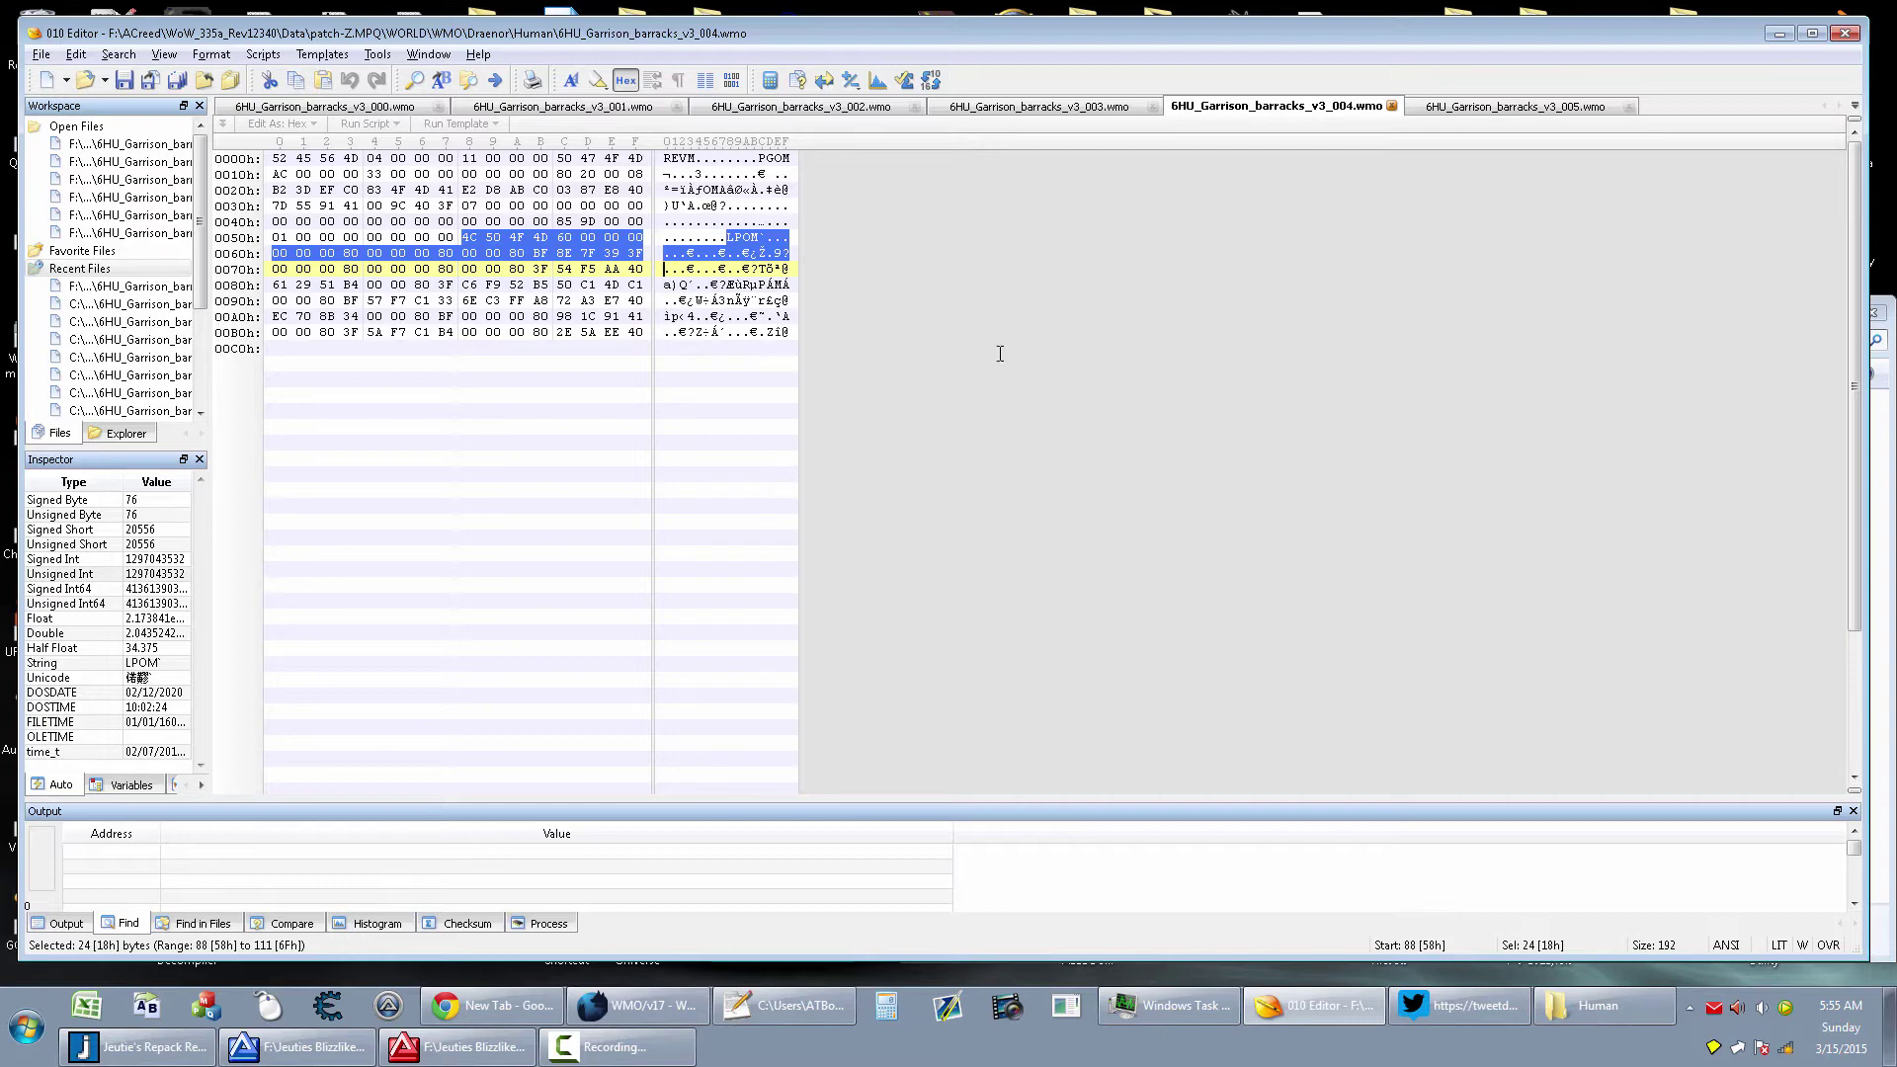
pyautogui.click(1045, 107)
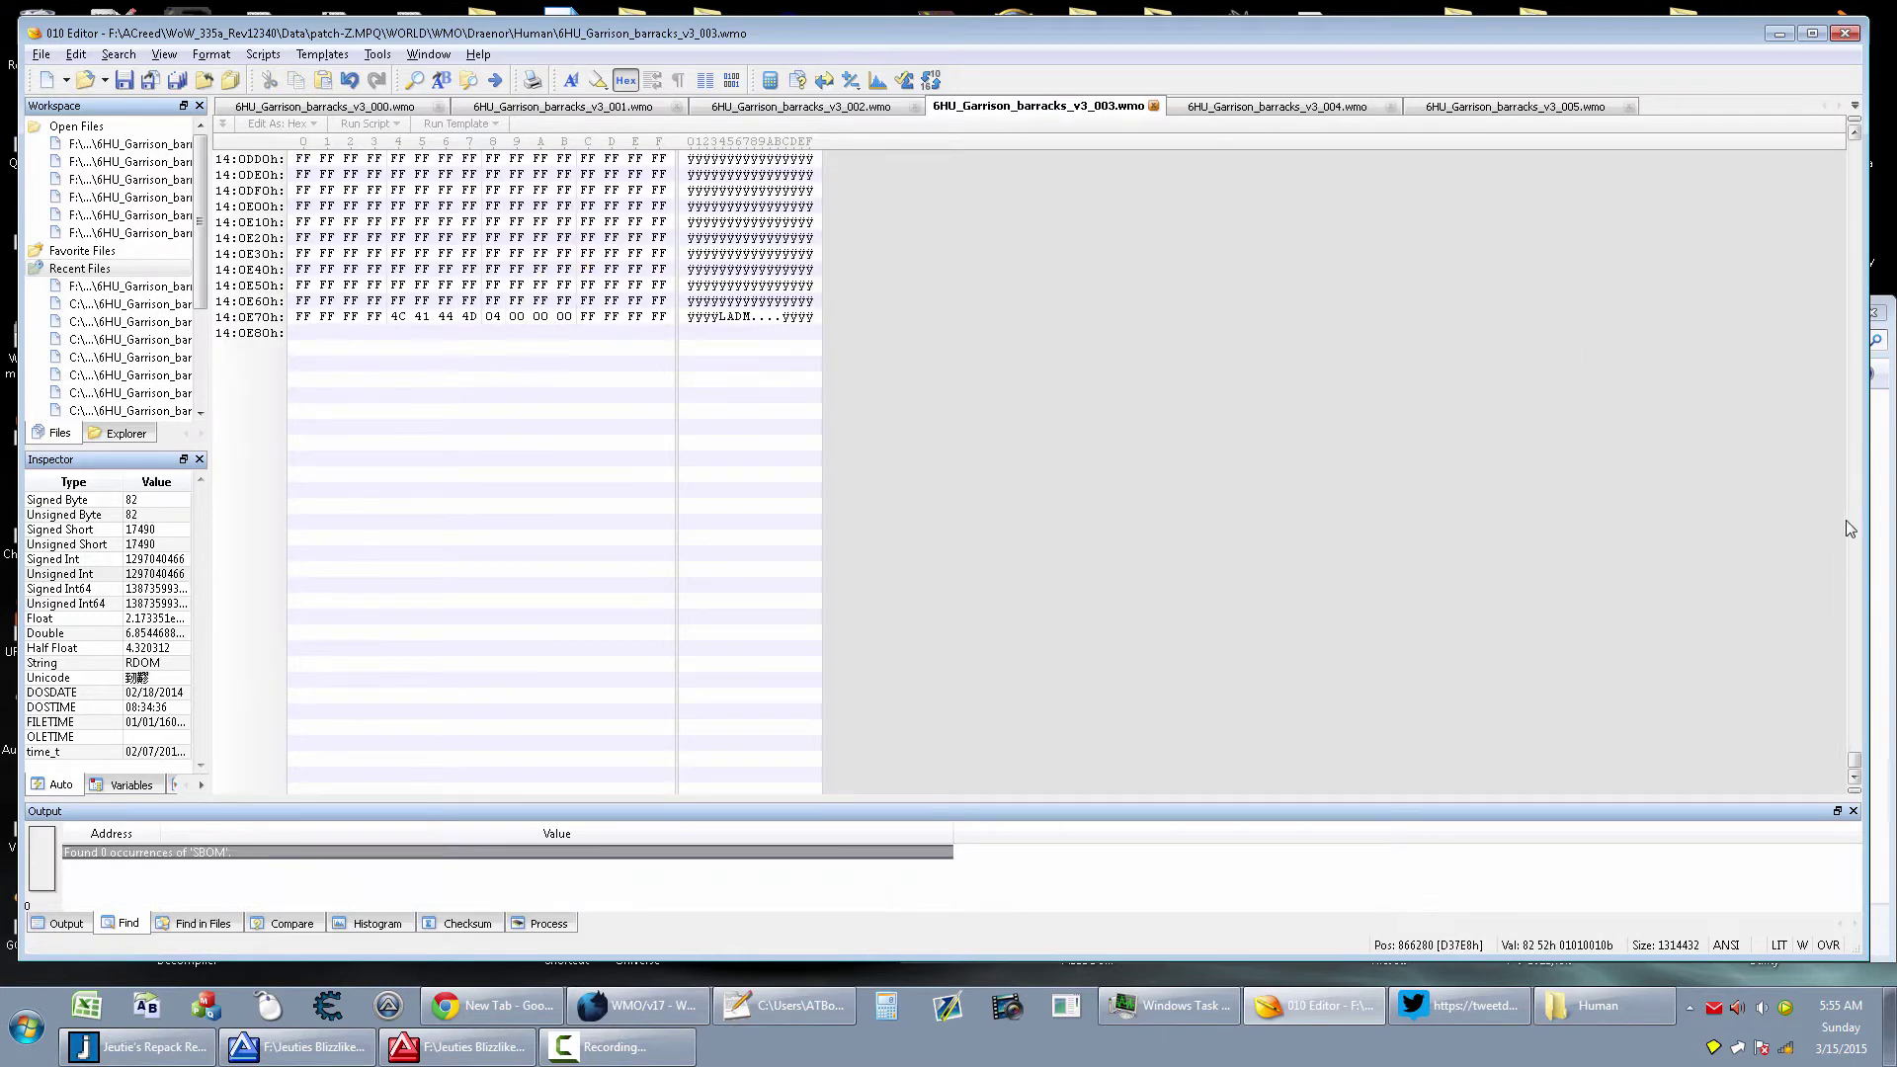
pyautogui.moveTo(1854, 759); pyautogui.dragTo(1854, 148)
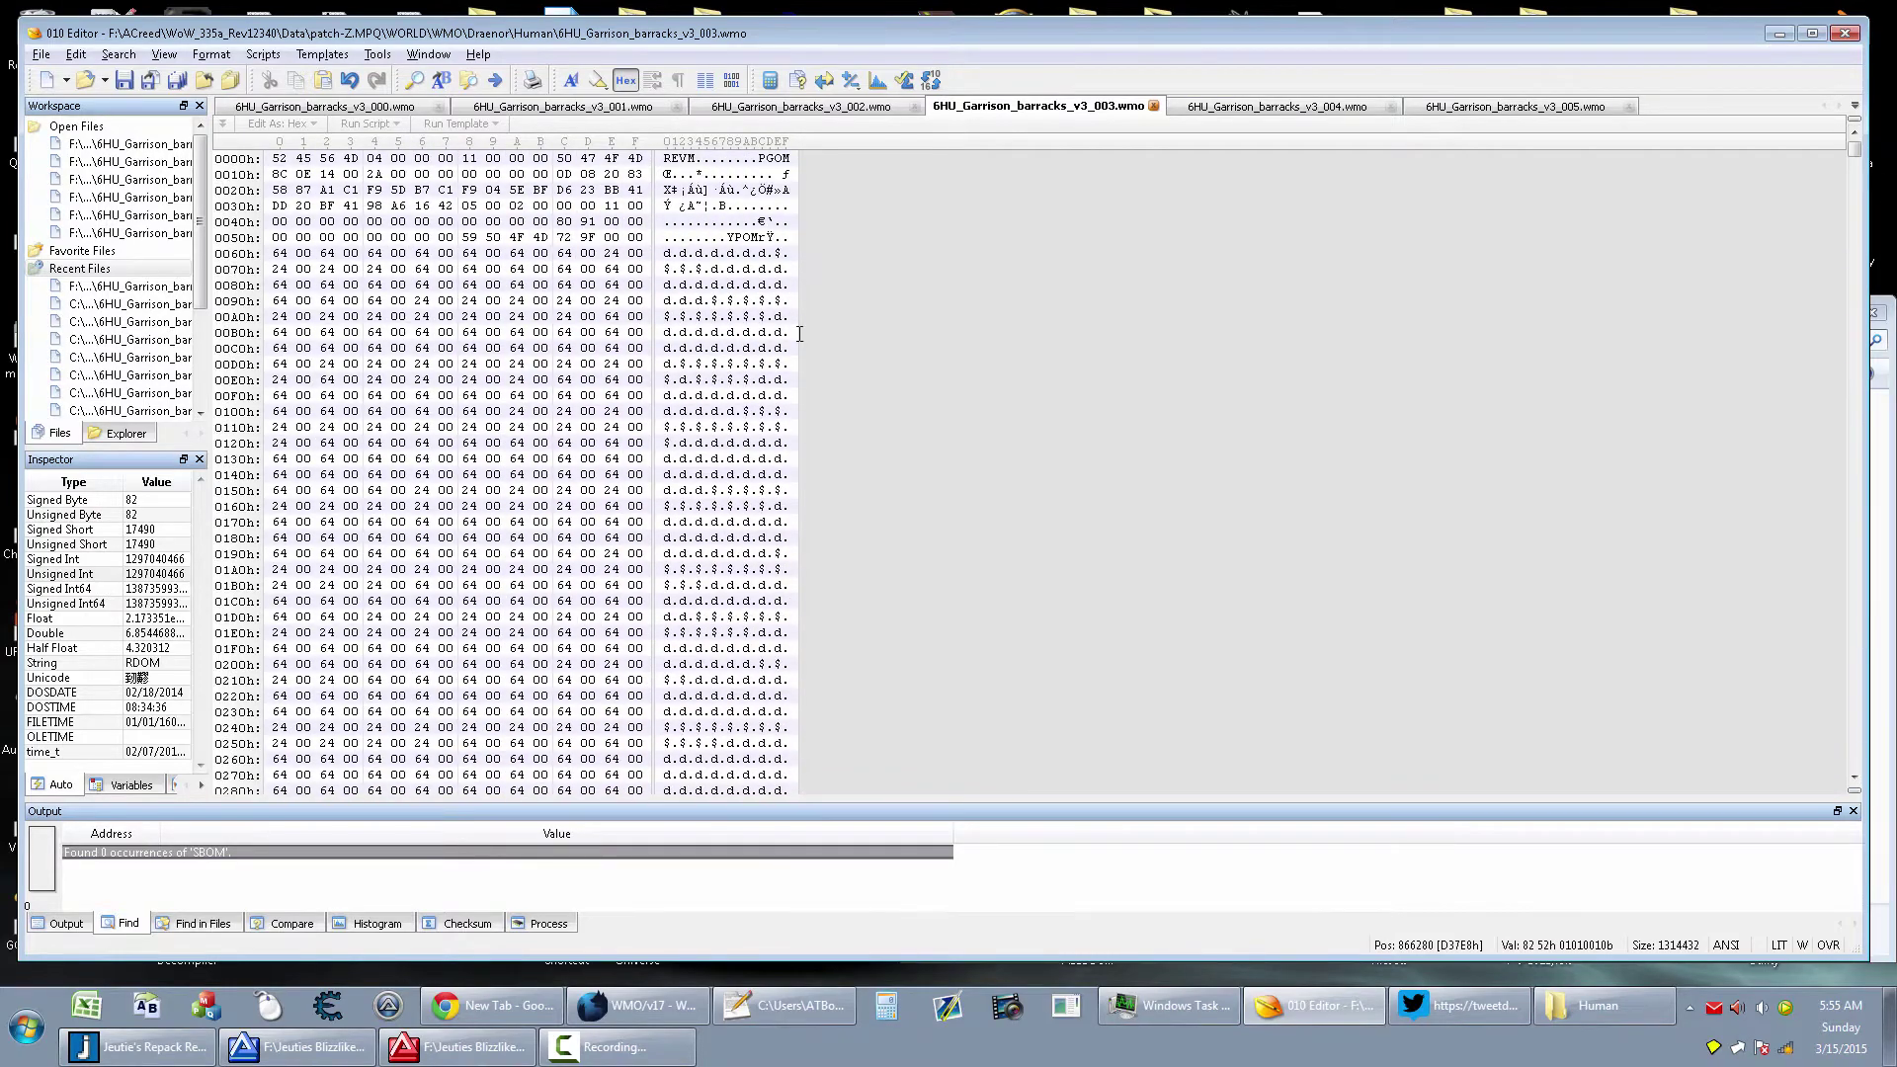
pyautogui.moveTo(728, 239); pyautogui.dragTo(767, 238)
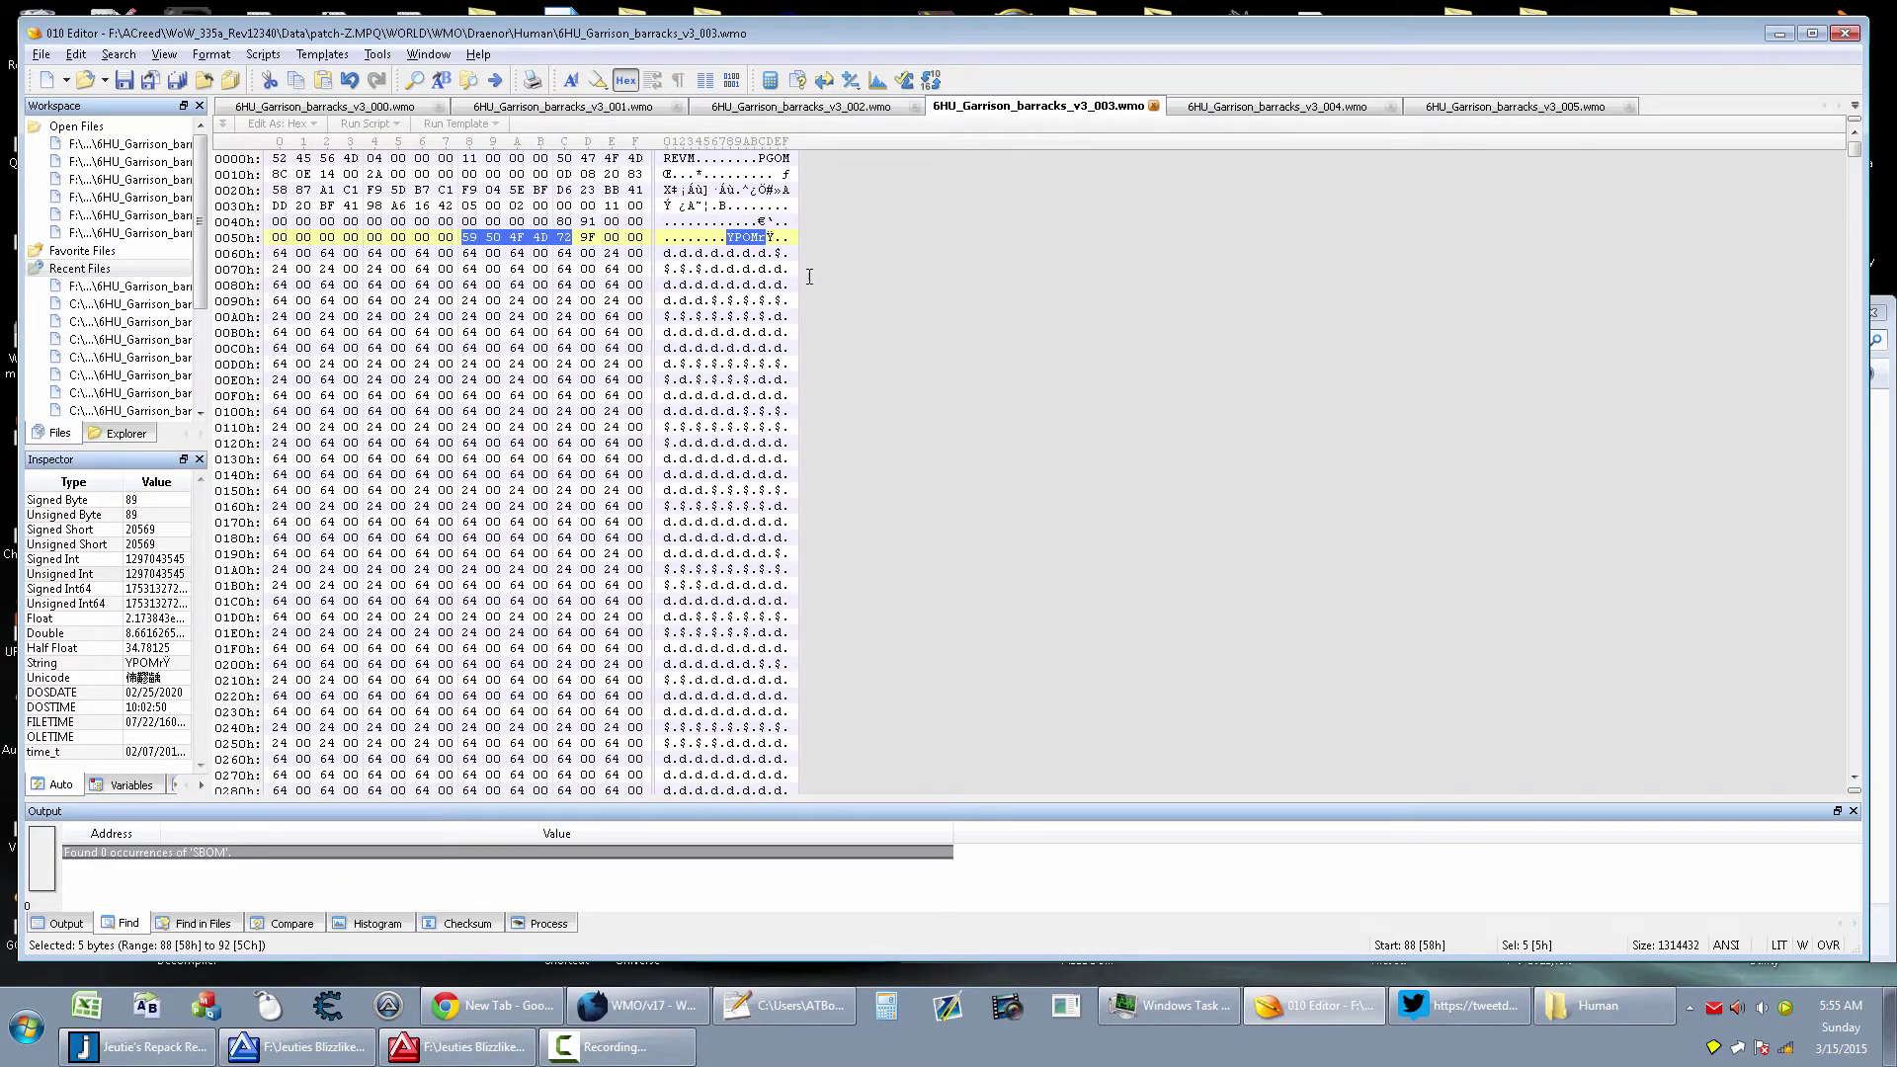
pyautogui.click(652, 1003)
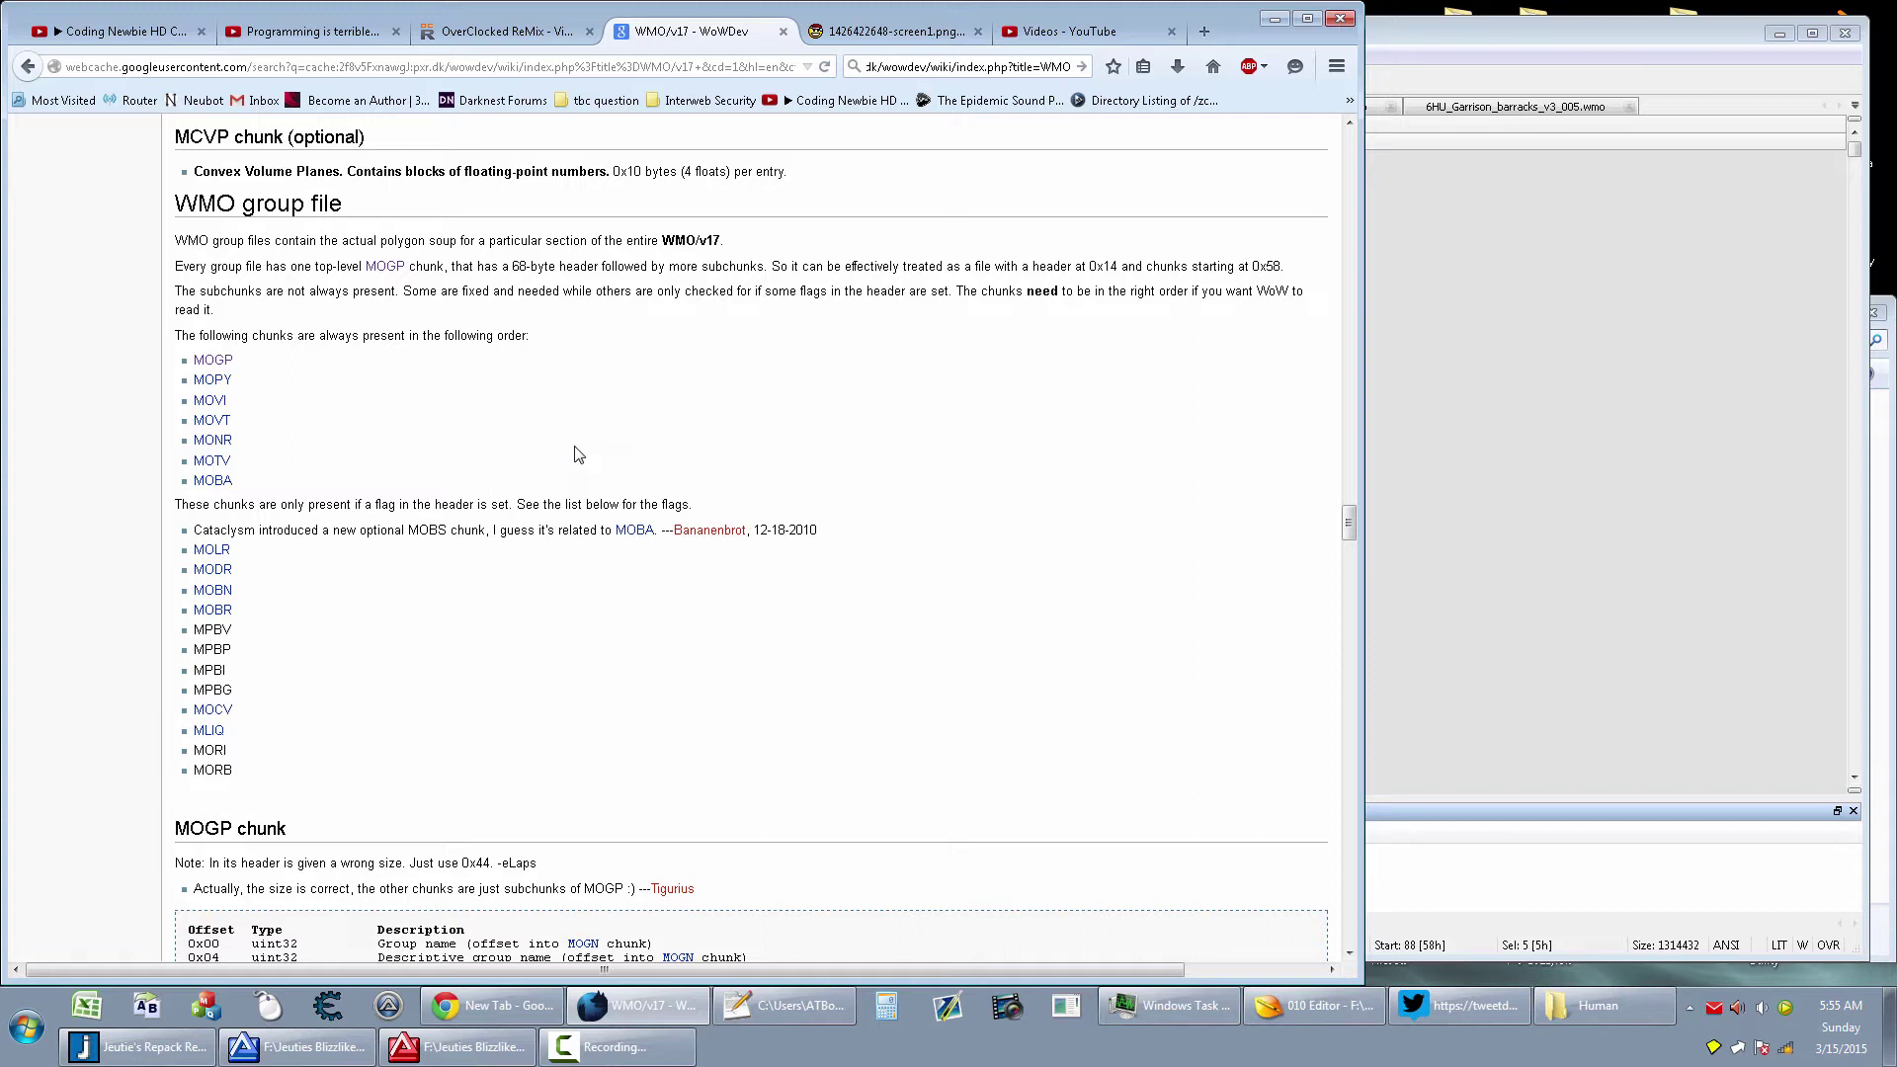
# Preview the MOGP chunk description in a separate tab, then close it
pyautogui.middleClick(212, 360)
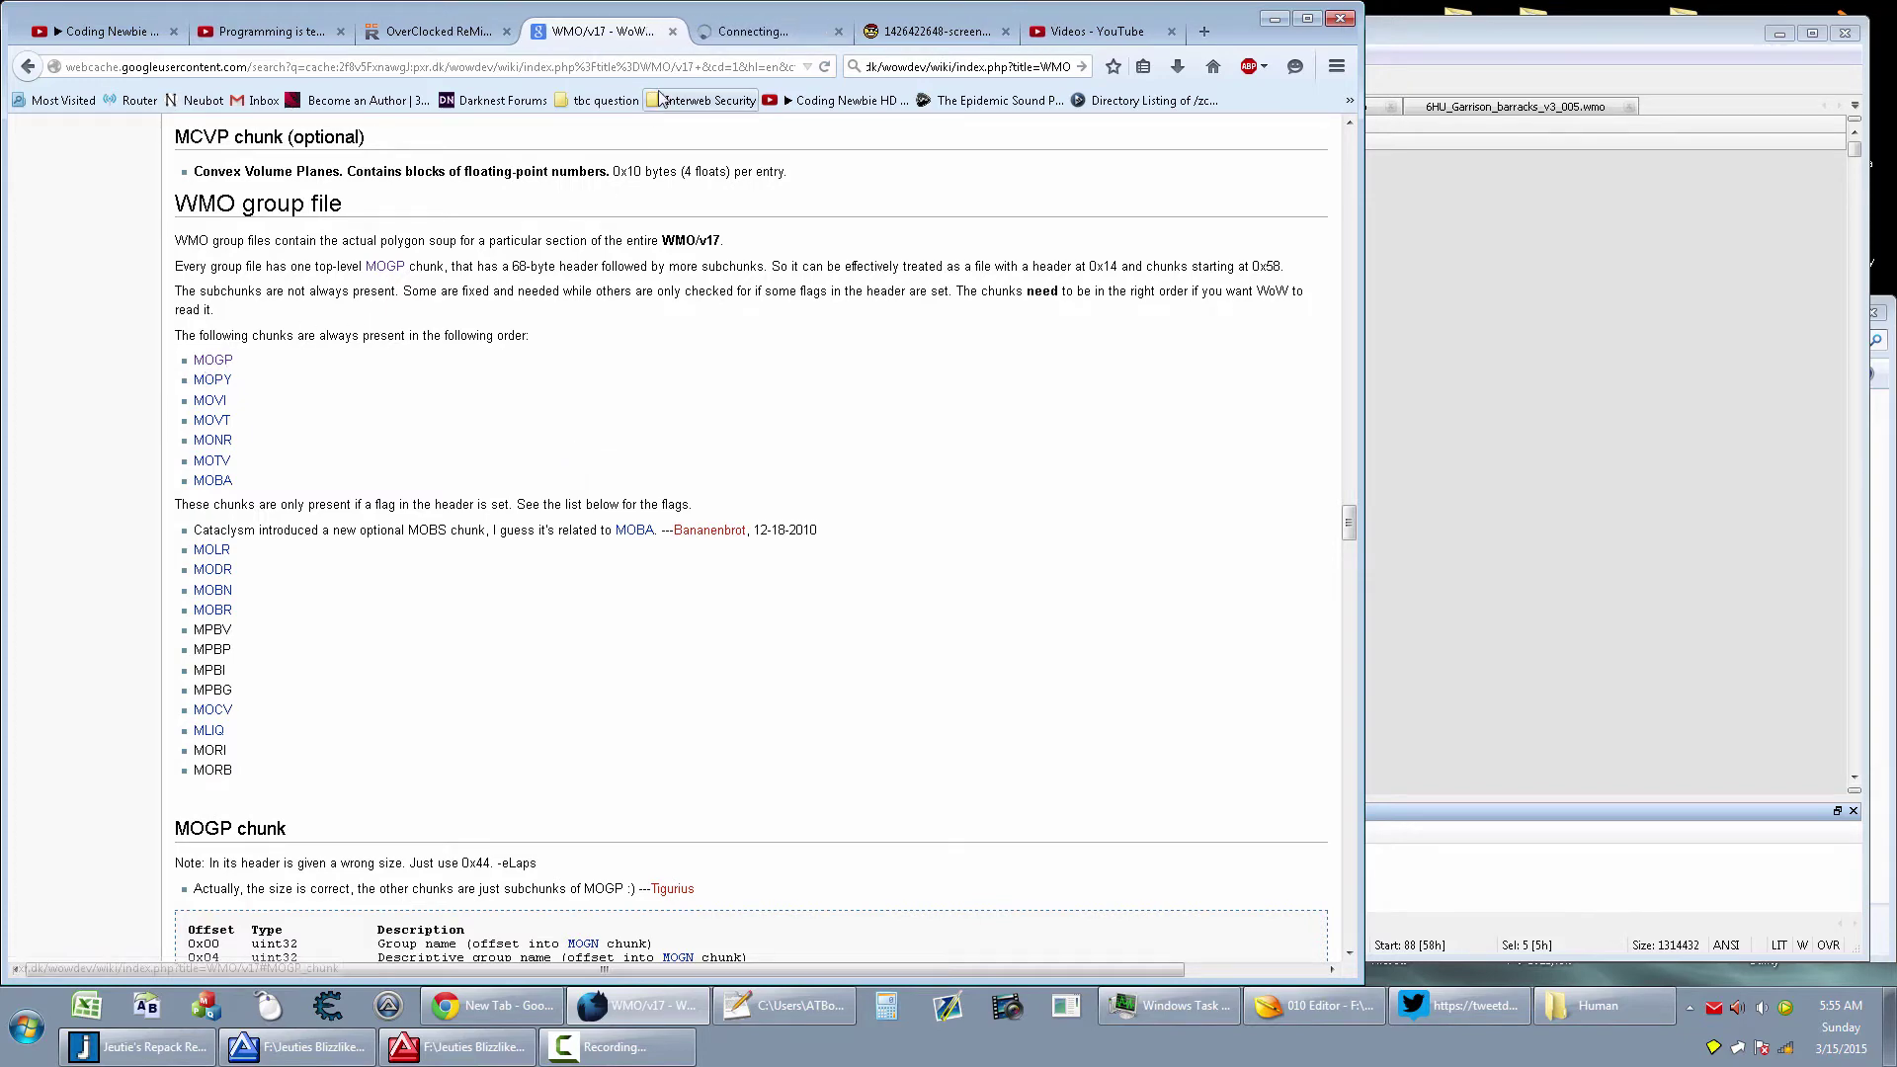
pyautogui.click(729, 32)
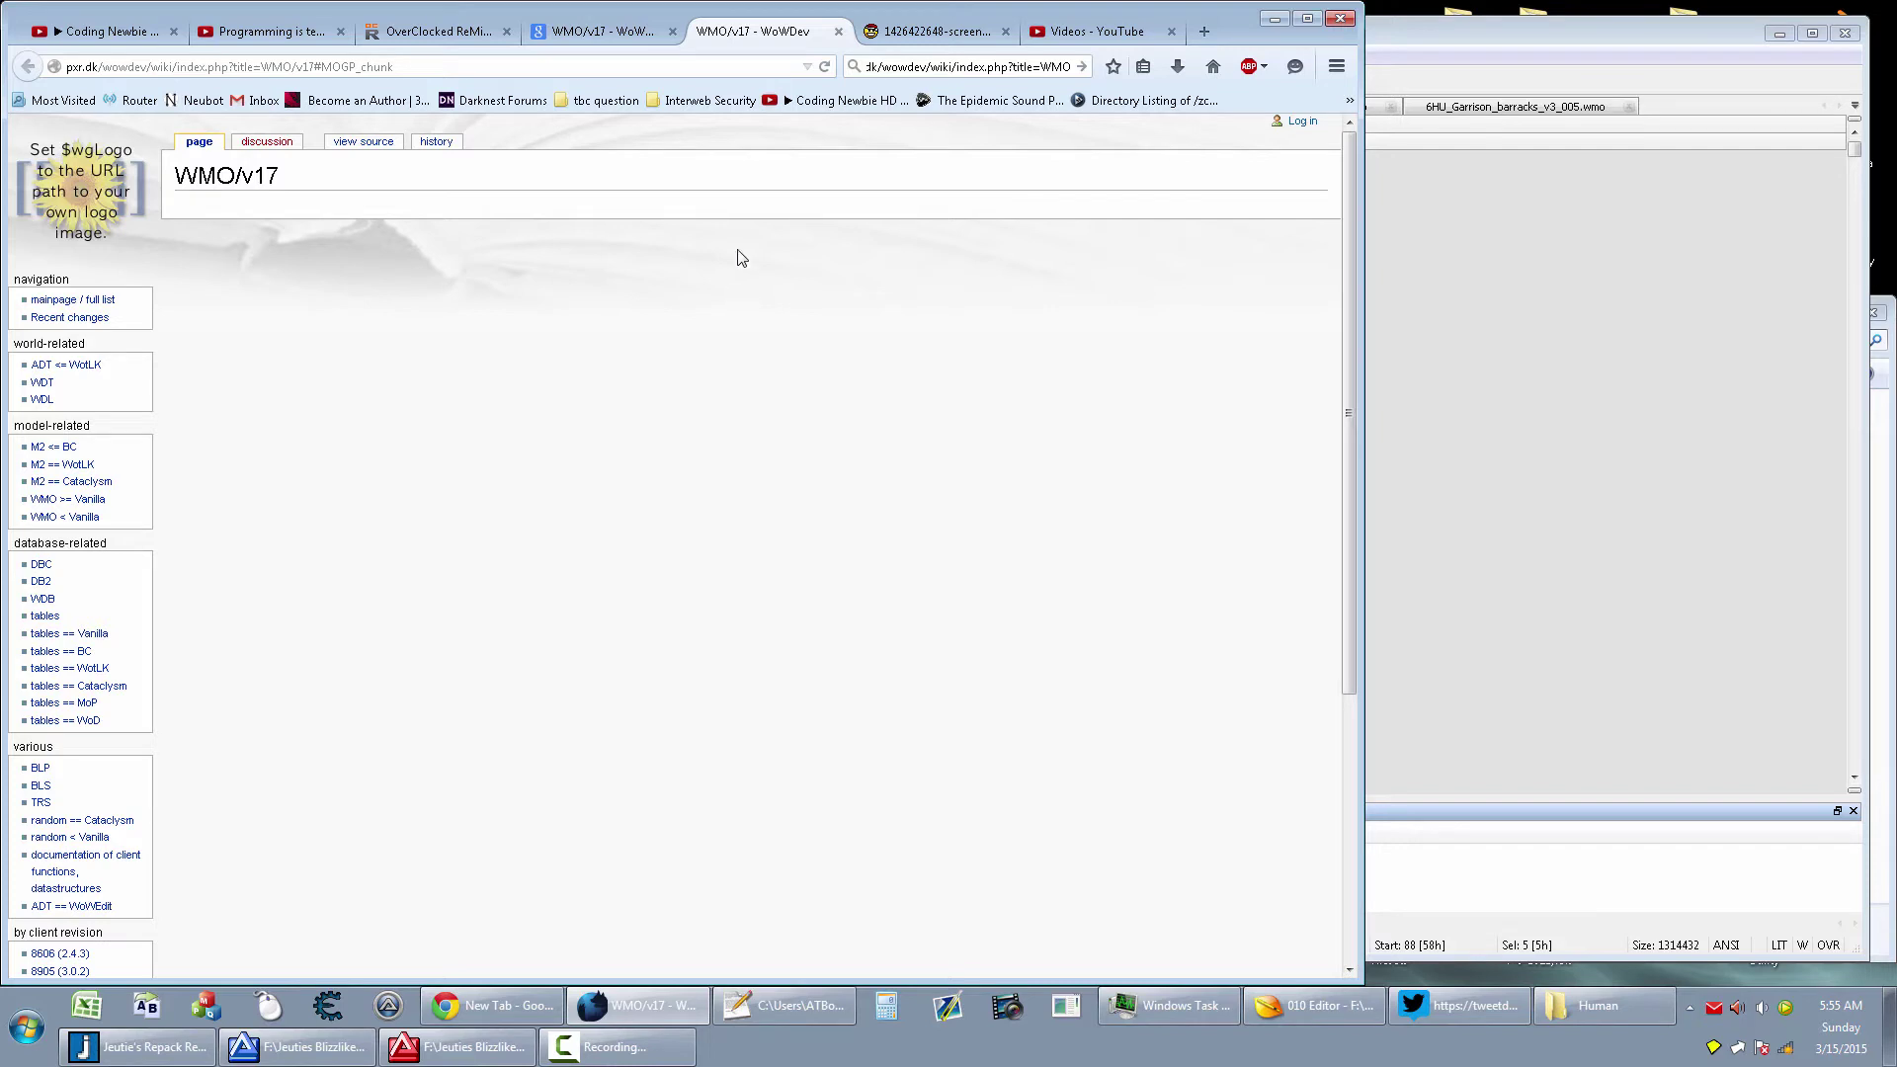
pyautogui.hotkey('ctrl', 'w')
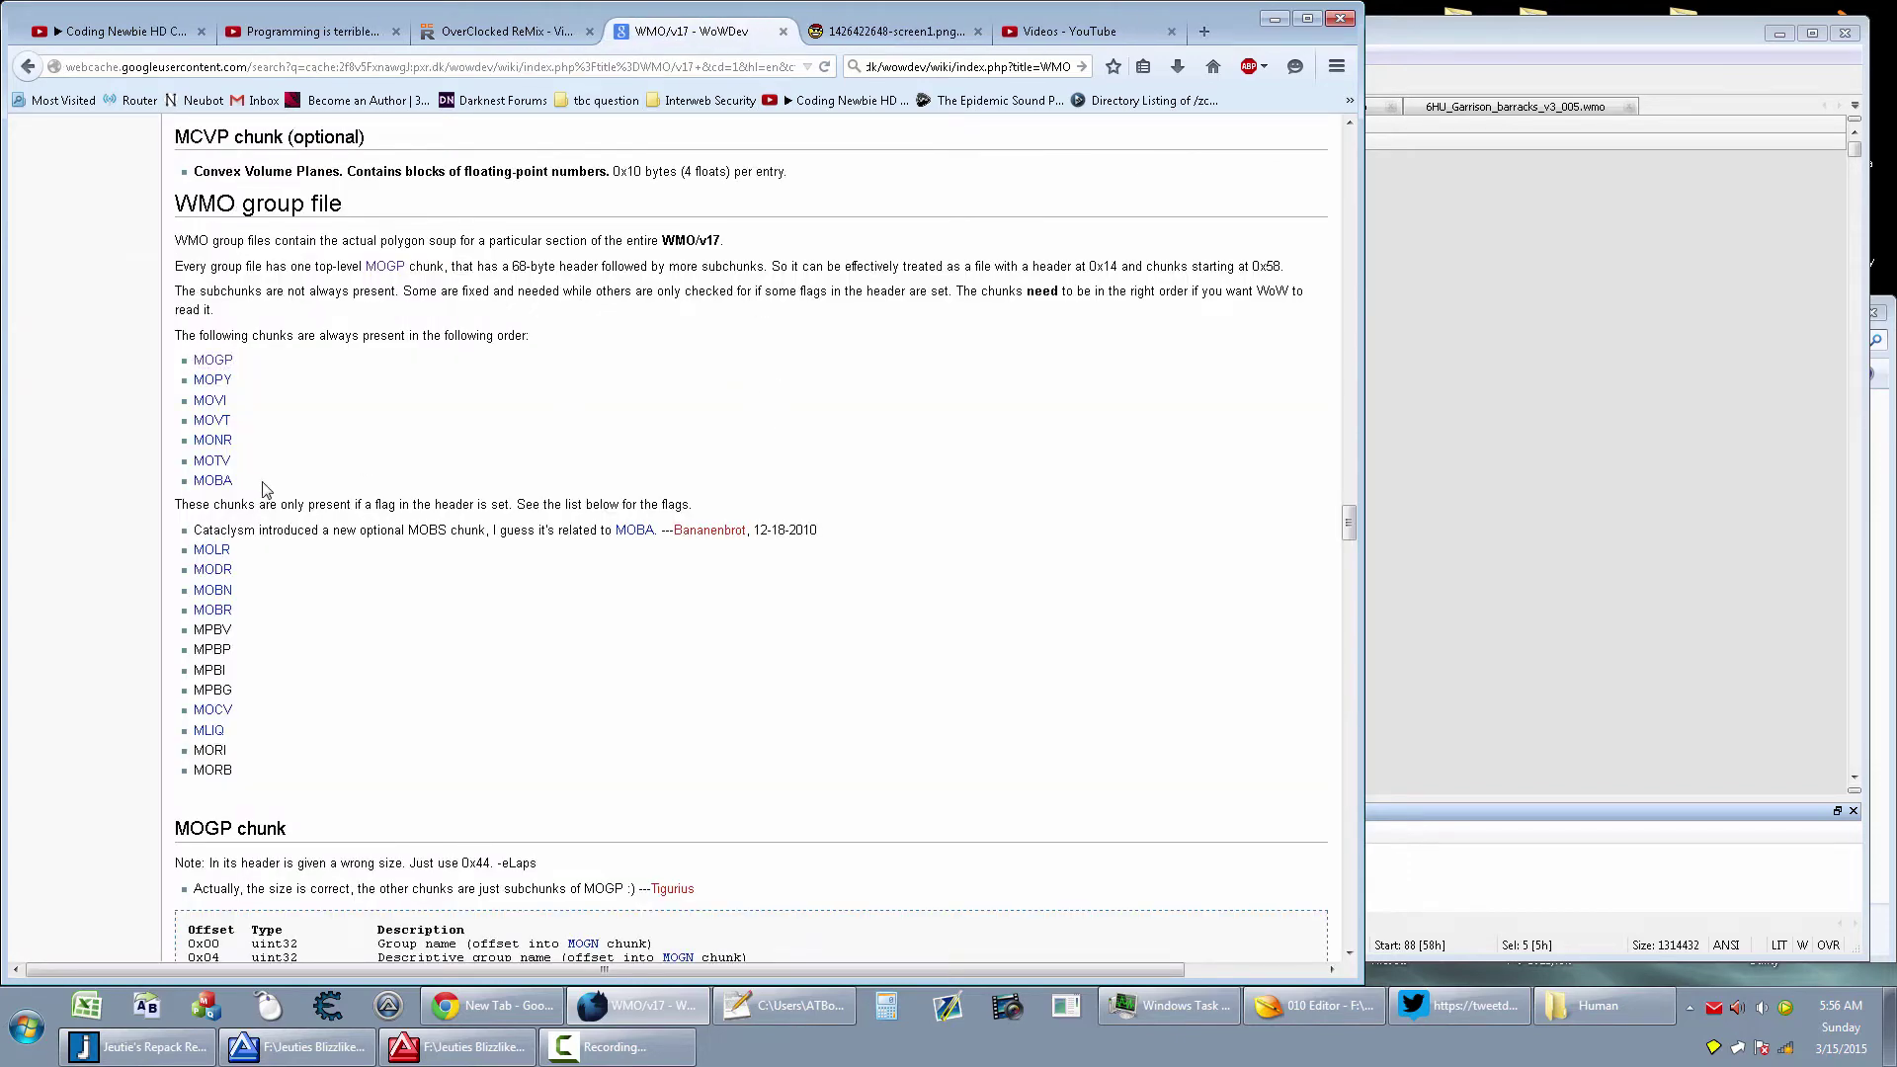
# Select the seven always-present chunk names, MOGP through MOBA, for copying
pyautogui.moveTo(264, 489); pyautogui.dragTo(238, 376)
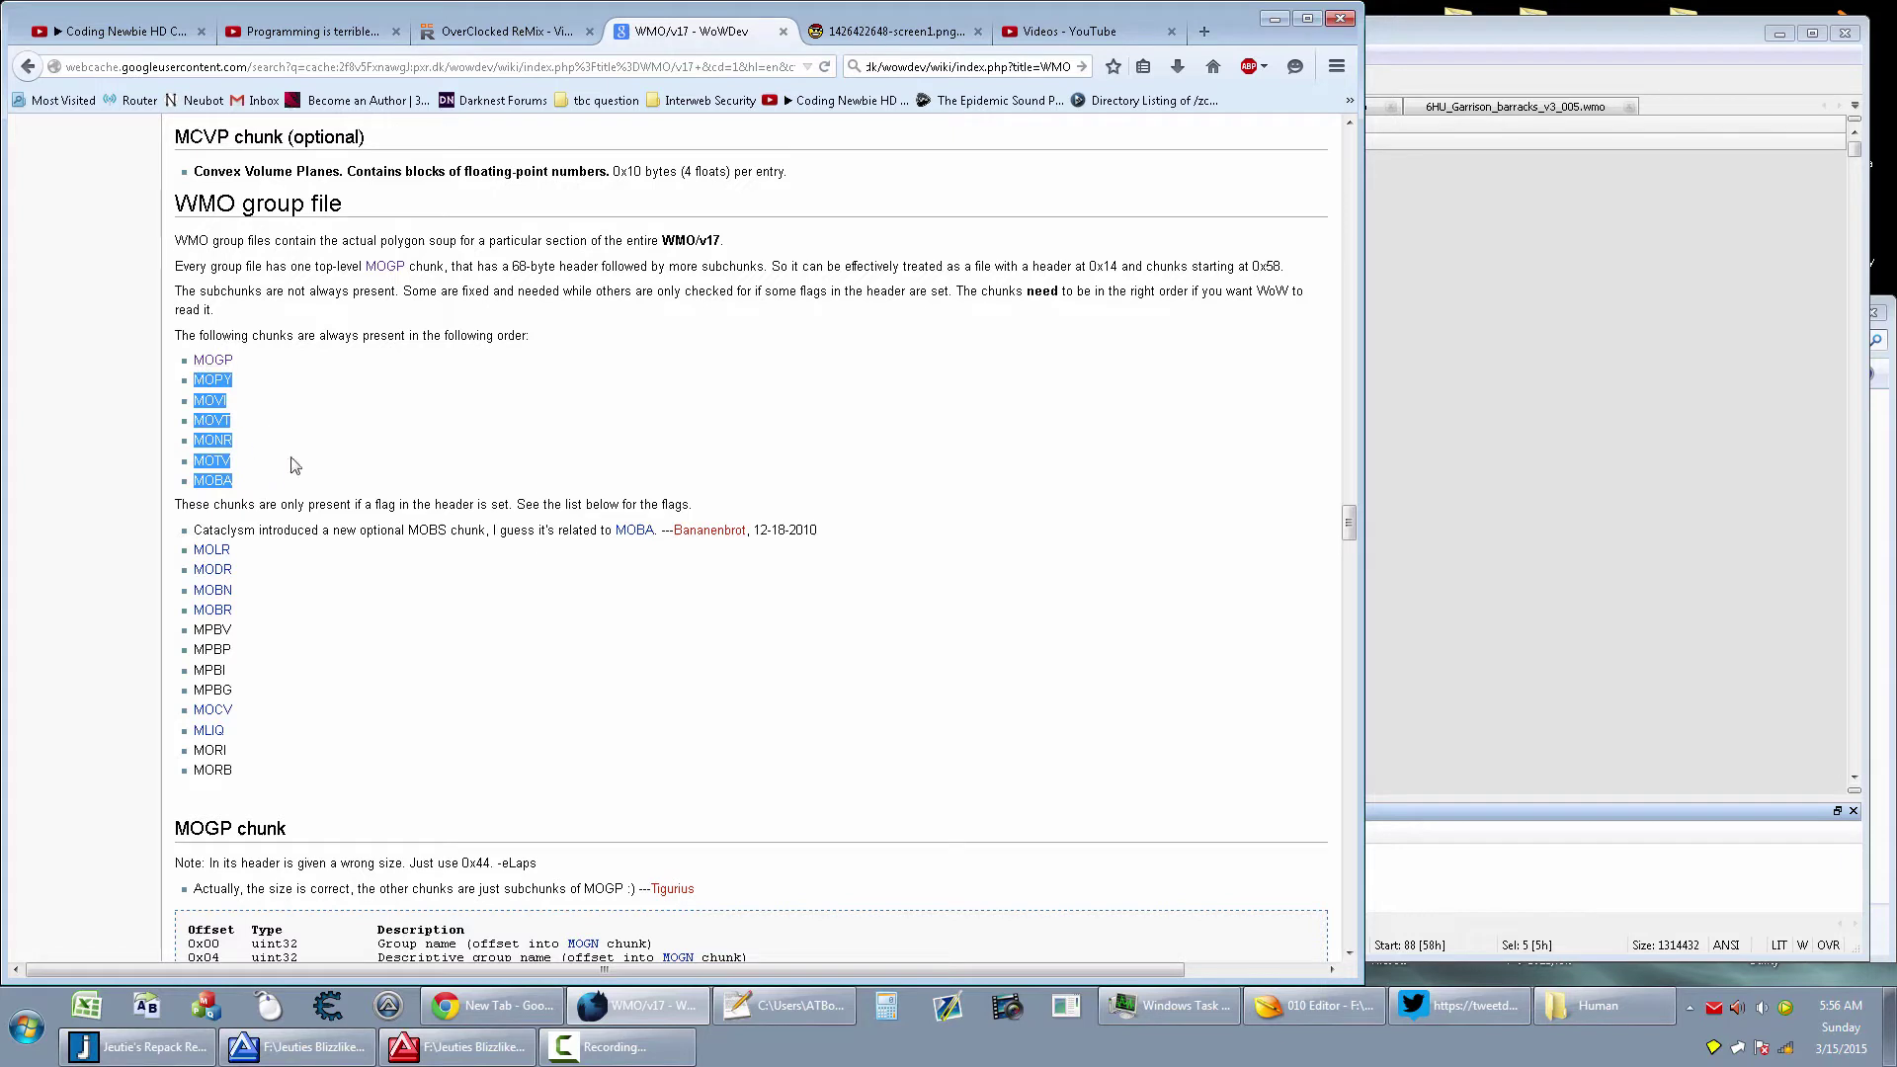
pyautogui.click(274, 485)
pyautogui.moveTo(275, 486); pyautogui.dragTo(231, 381)
pyautogui.click(309, 396)
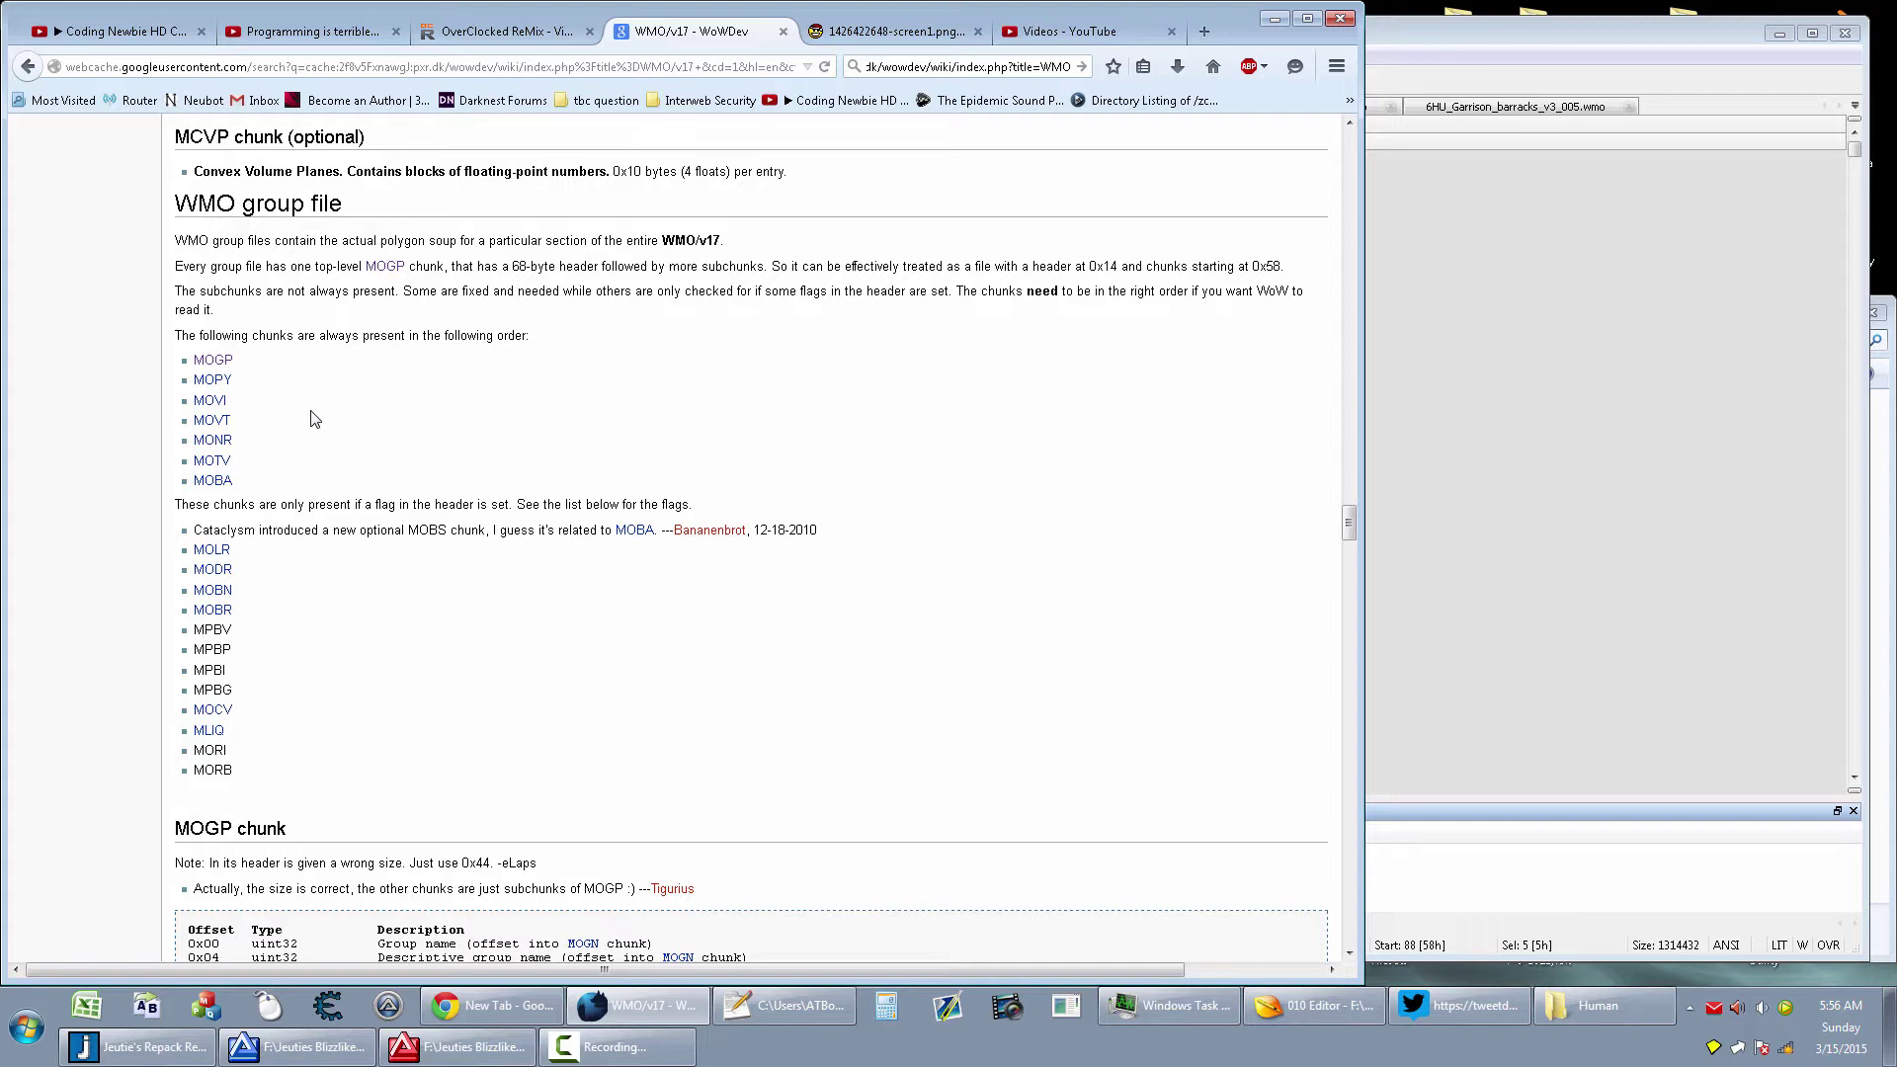
pyautogui.moveTo(287, 474); pyautogui.dragTo(207, 367)
pyautogui.hotkey('ctrl', 'c')
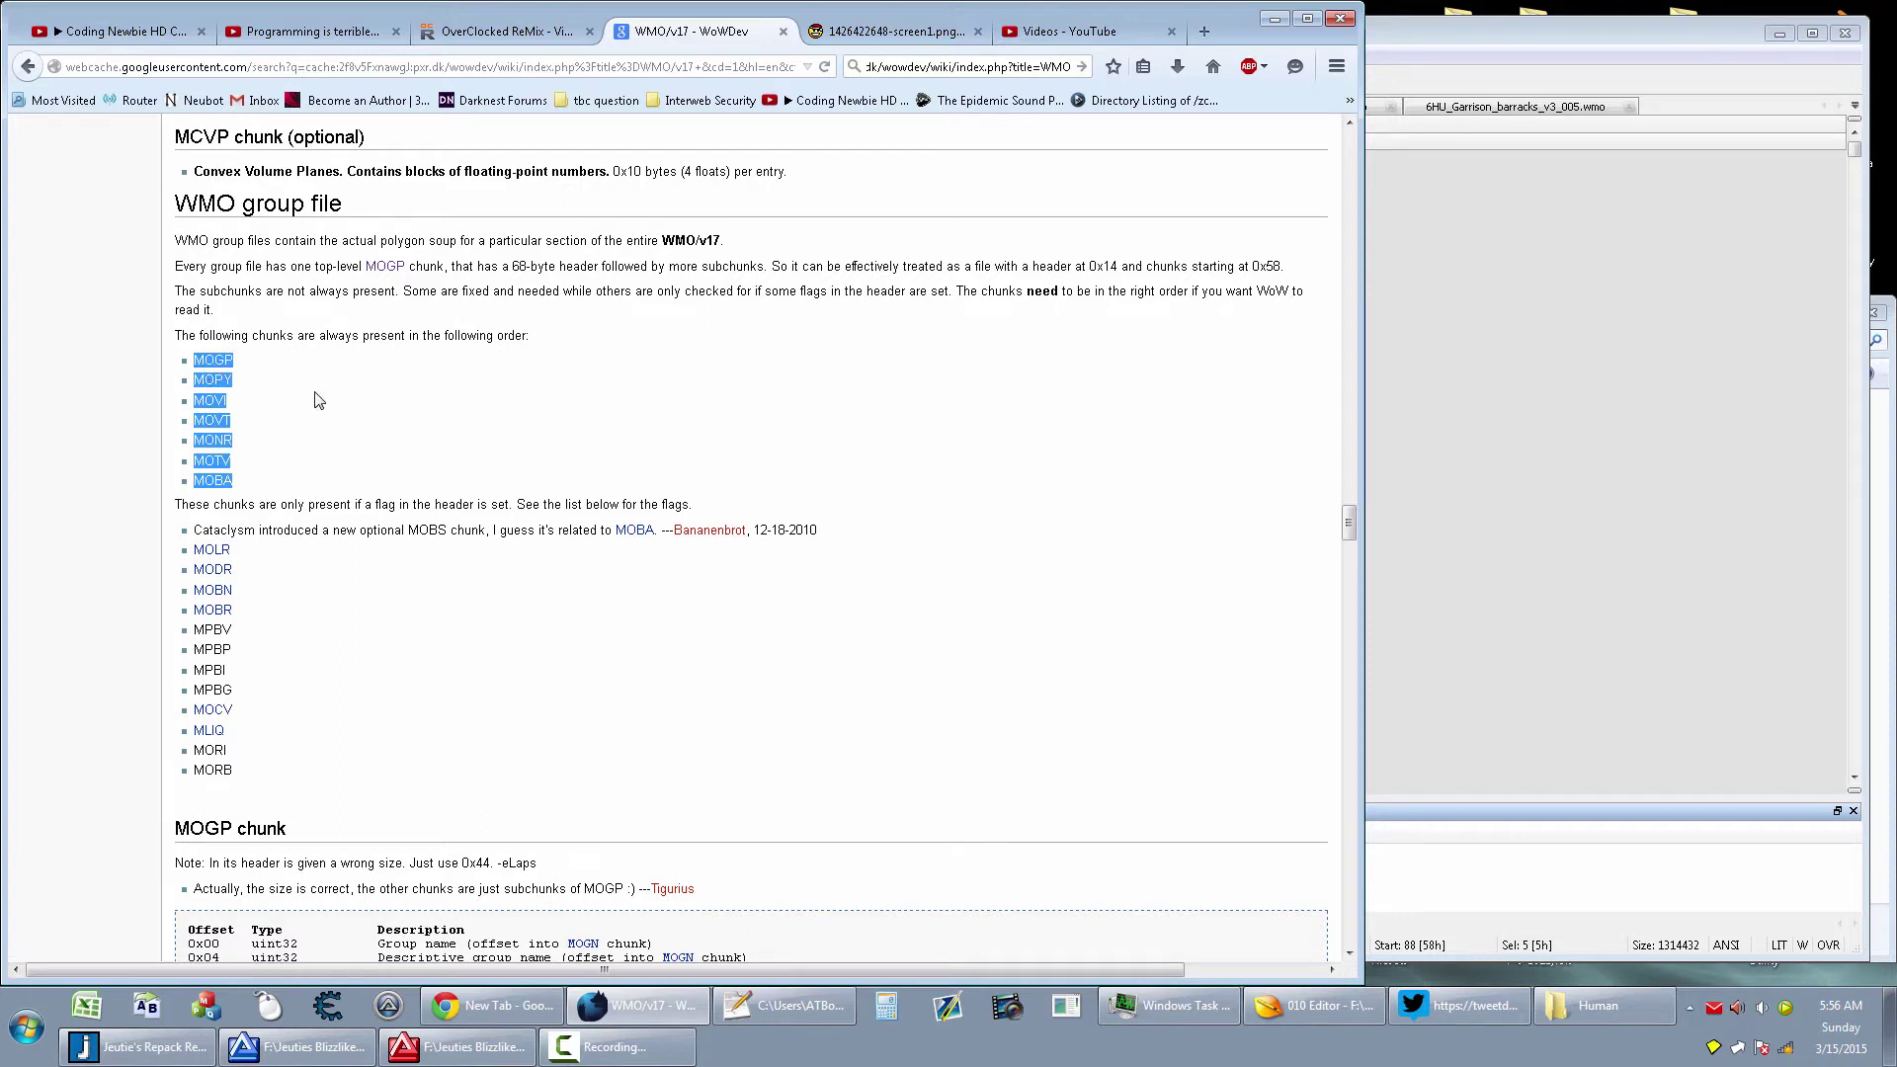
pyautogui.press('super')
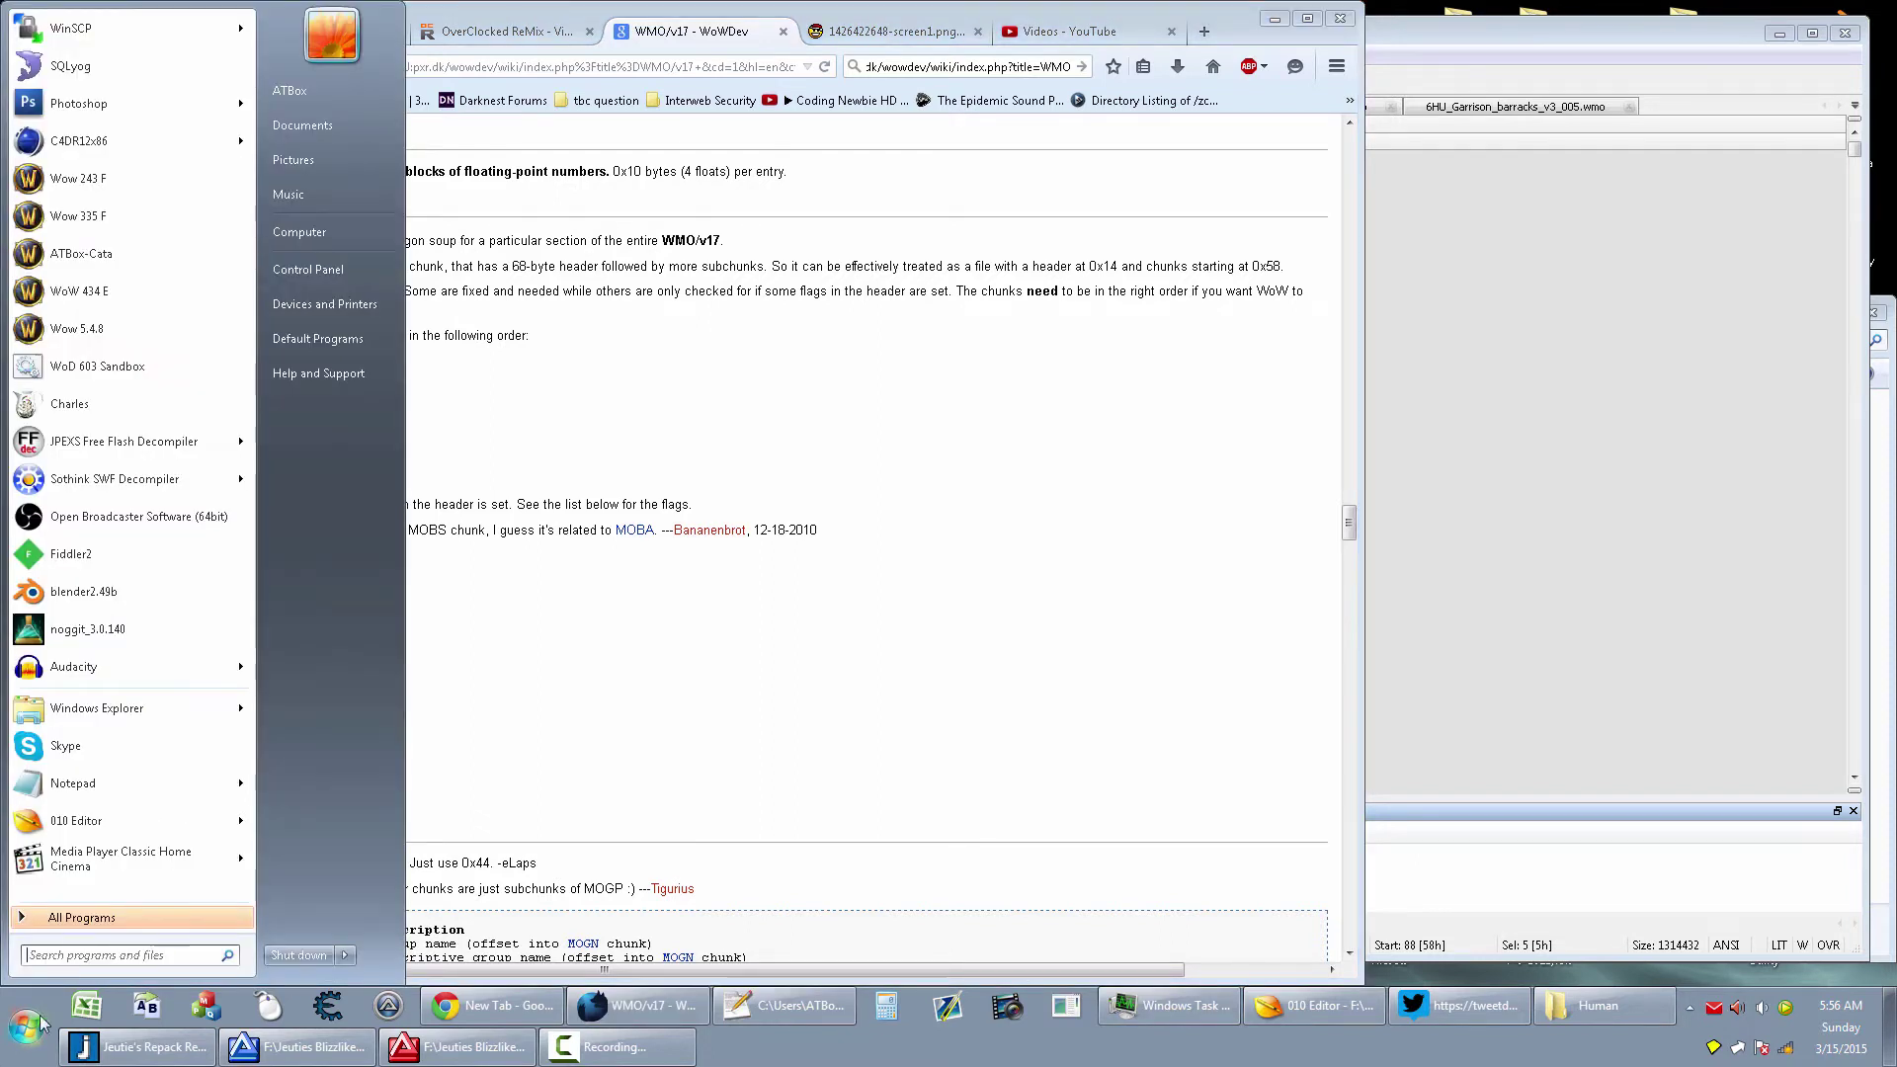
# Paste the chunk name list into Notepad and shrink its window aside
pyautogui.click(73, 783)
pyautogui.hotkey('ctrl', 'v')
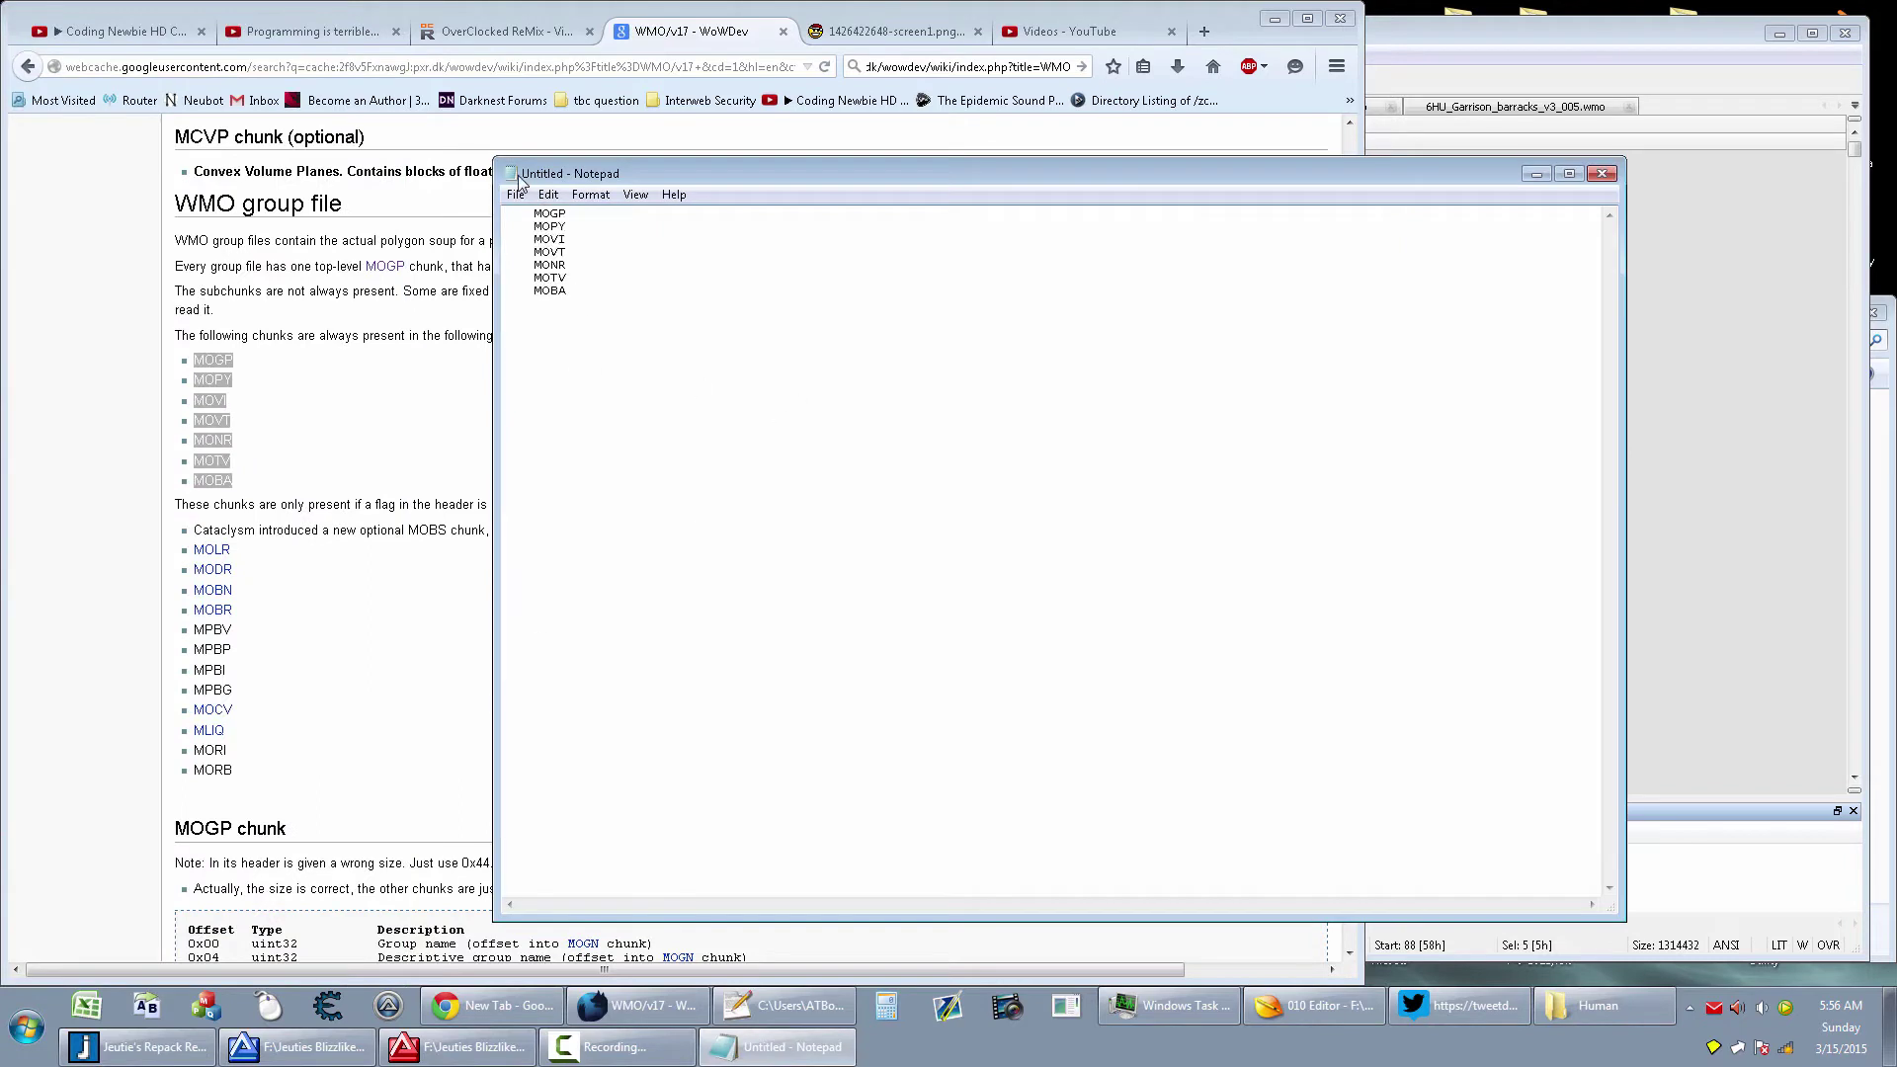
pyautogui.moveTo(493, 155); pyautogui.dragTo(1303, 496)
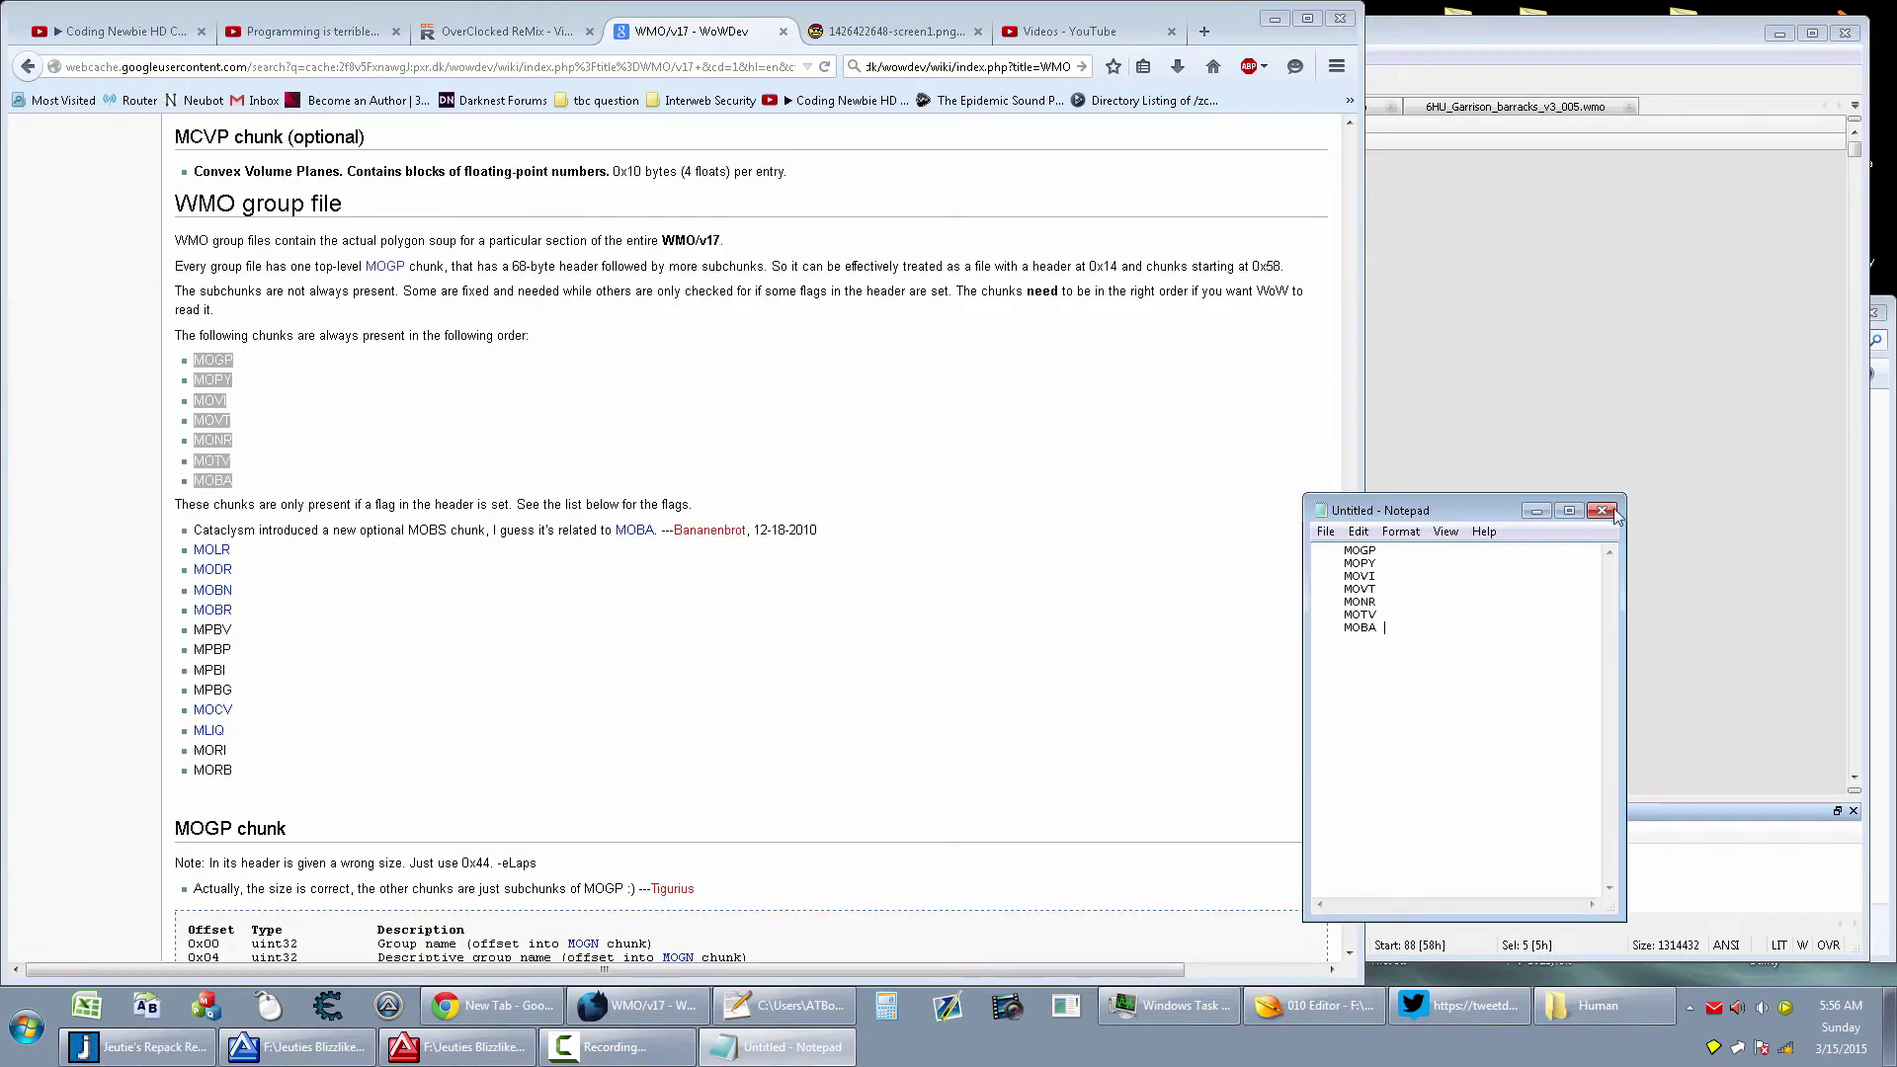
pyautogui.click(1679, 554)
# Create a new script with the pasted MOGP–MOBA list enclosed in a /* */ comment
pyautogui.click(322, 54)
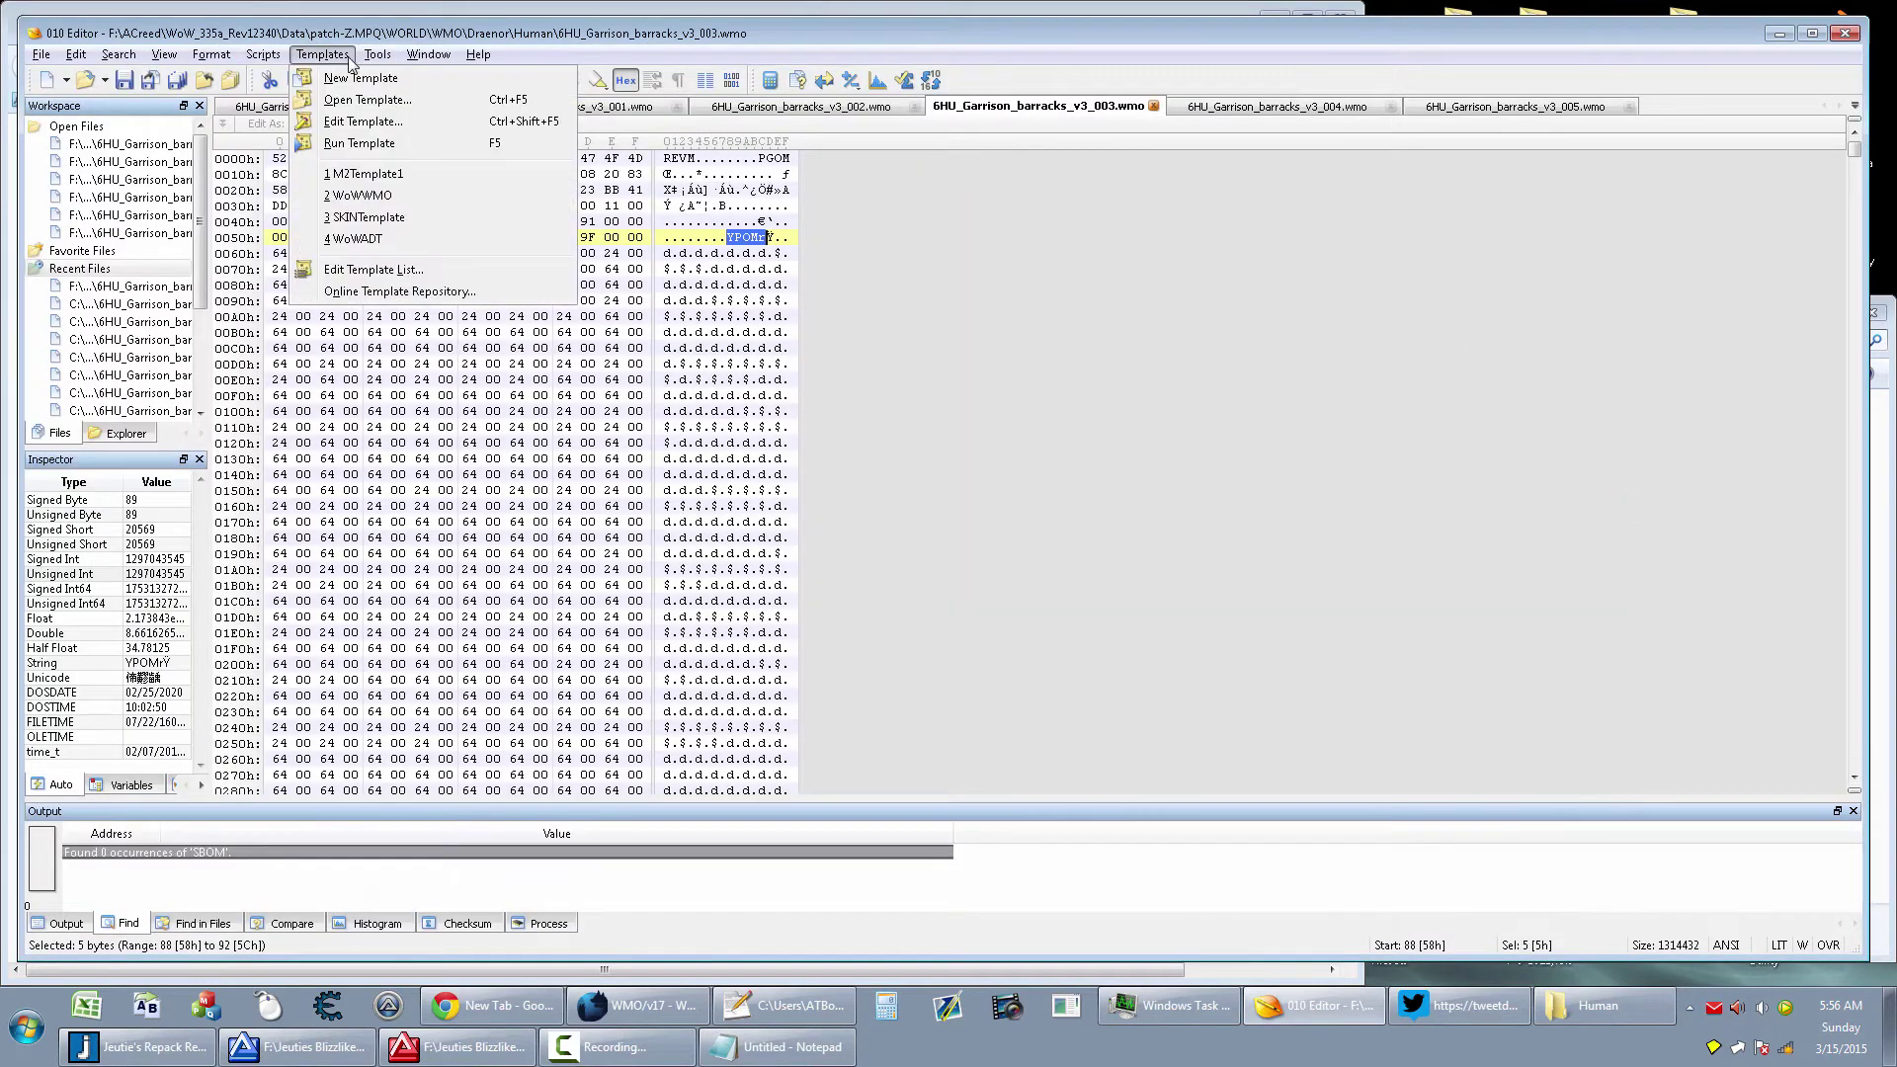
pyautogui.click(282, 72)
pyautogui.hotkey('ctrl', 'v')
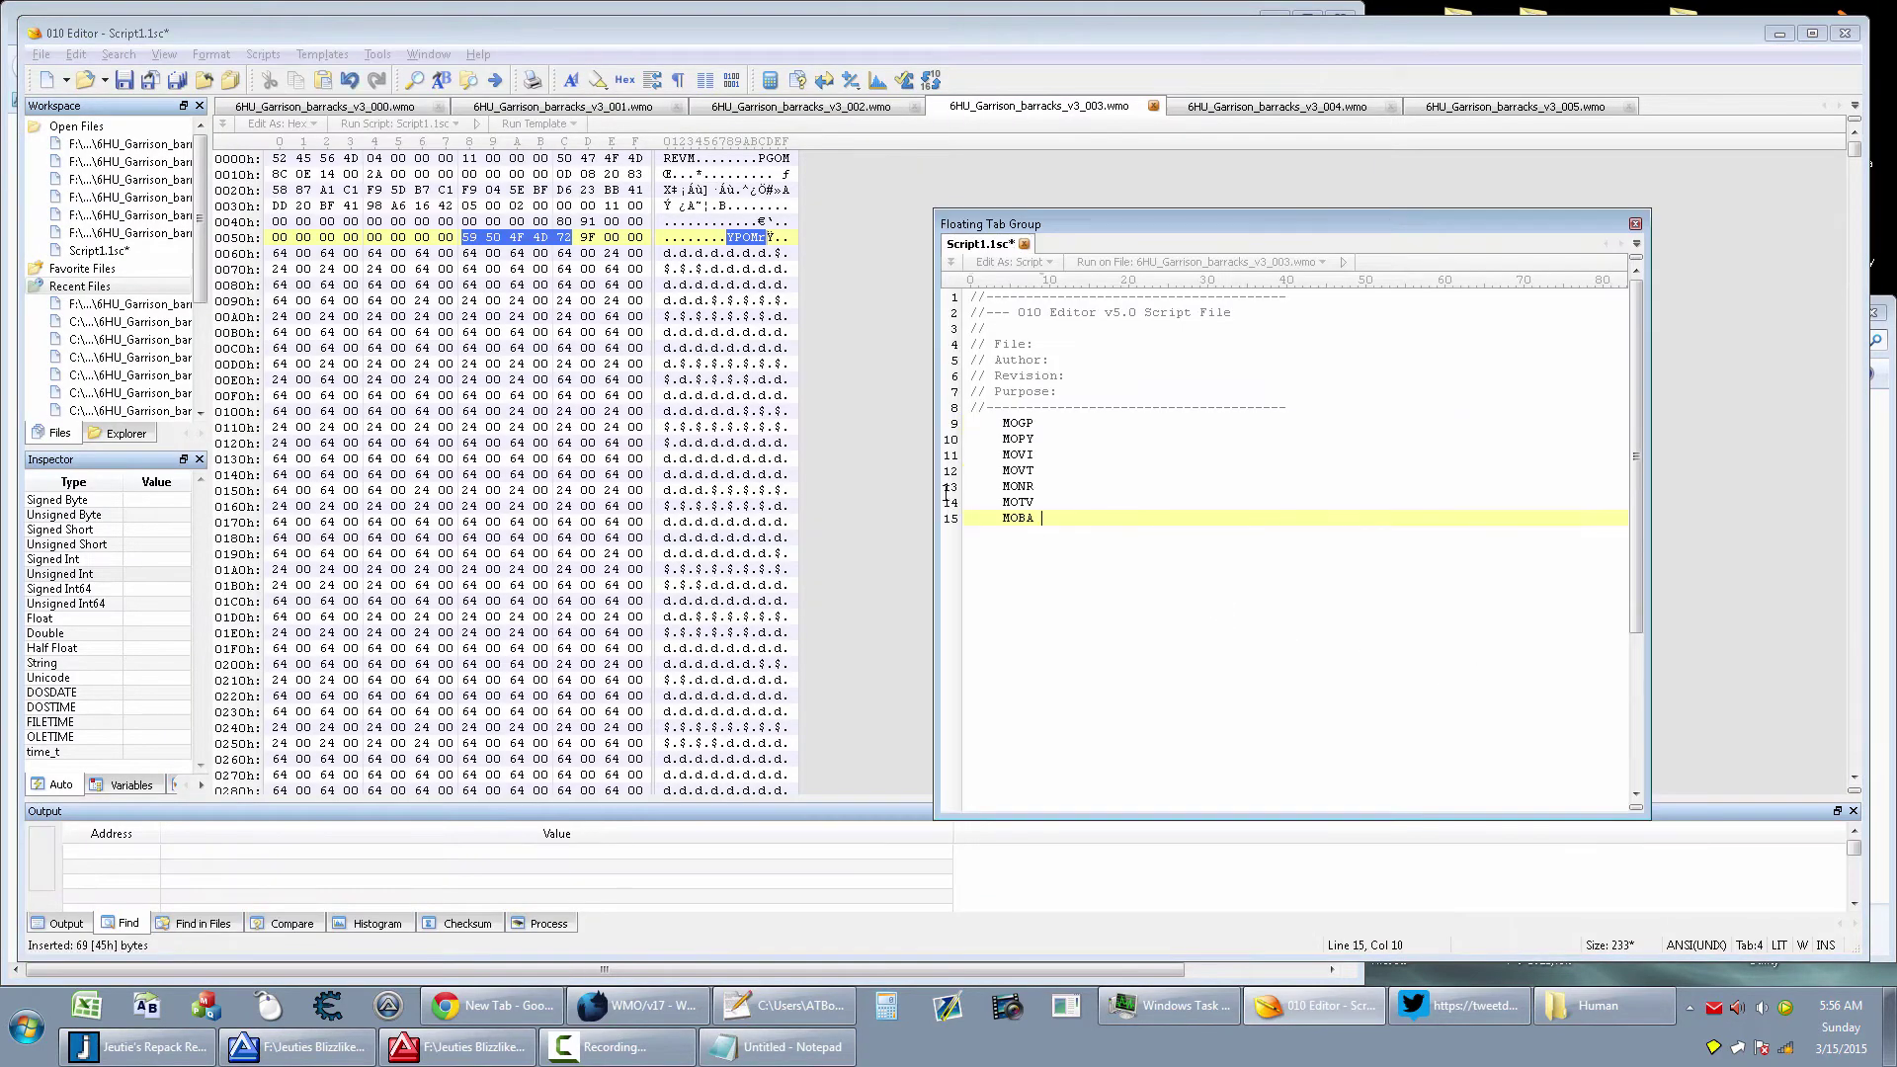
pyautogui.click(1335, 409)
pyautogui.press('Return')
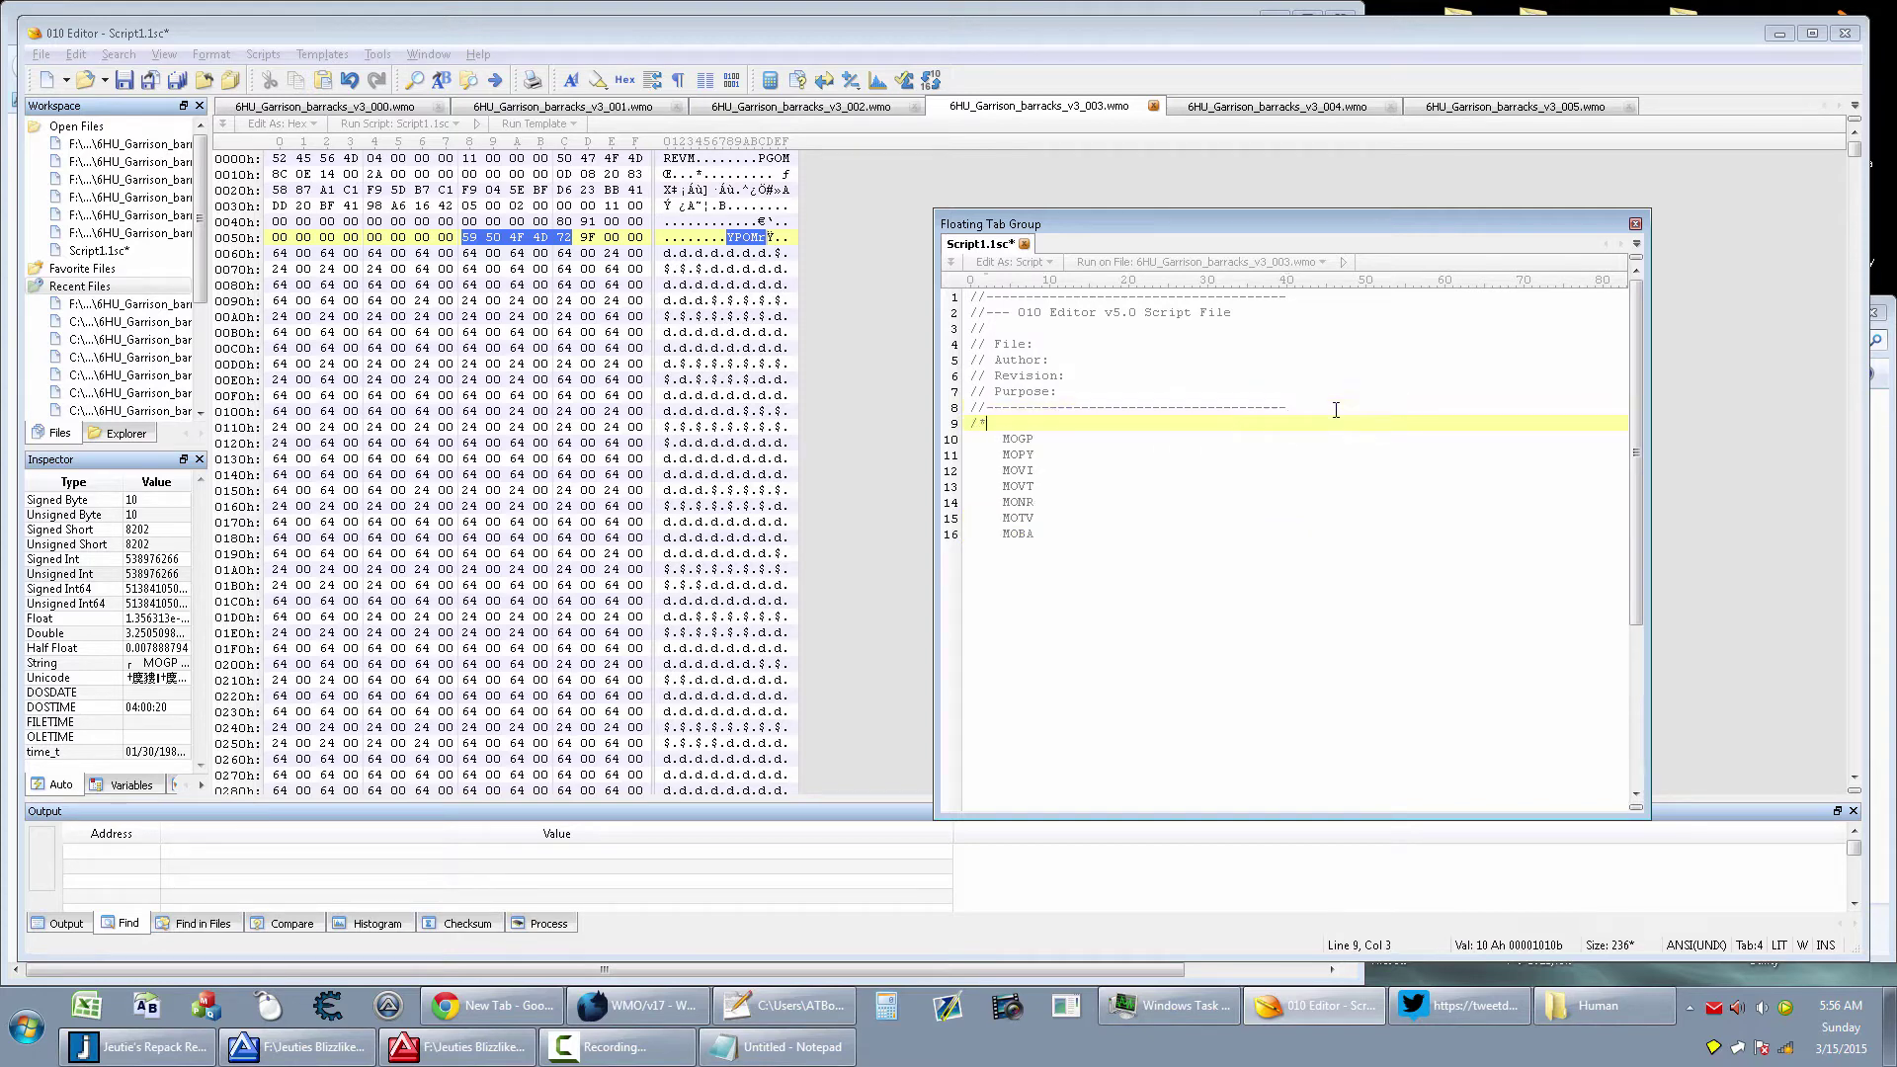
pyautogui.write('/**/')
pyautogui.hotkey('shift', 'Left')
pyautogui.hotkey('shift', 'Left')
pyautogui.hotkey('ctrl', 'x')
pyautogui.press('Down')
pyautogui.press('Down')
pyautogui.press('Down')
pyautogui.press('Down')
pyautogui.press('Down')
pyautogui.press('Down')
pyautogui.press('Down')
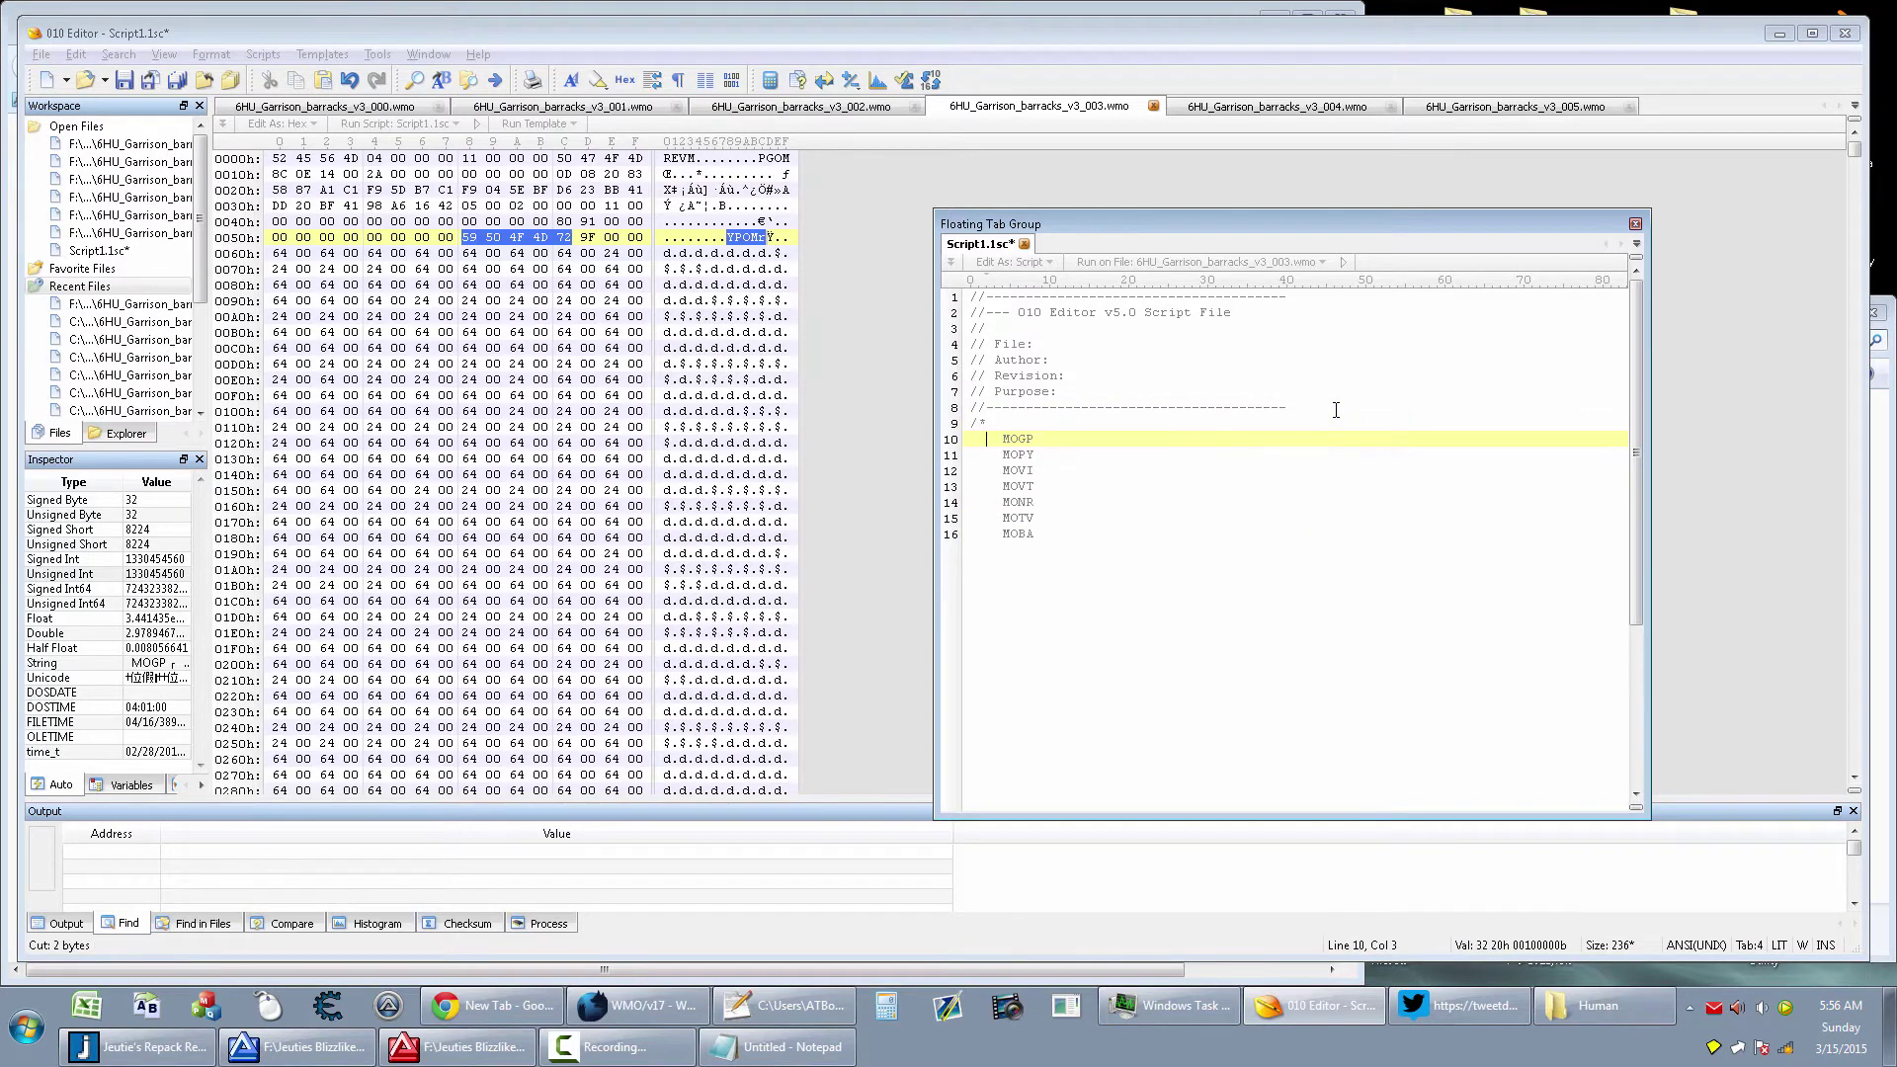
pyautogui.press('End')
pyautogui.press('Return')
pyautogui.hotkey('ctrl', 'v')
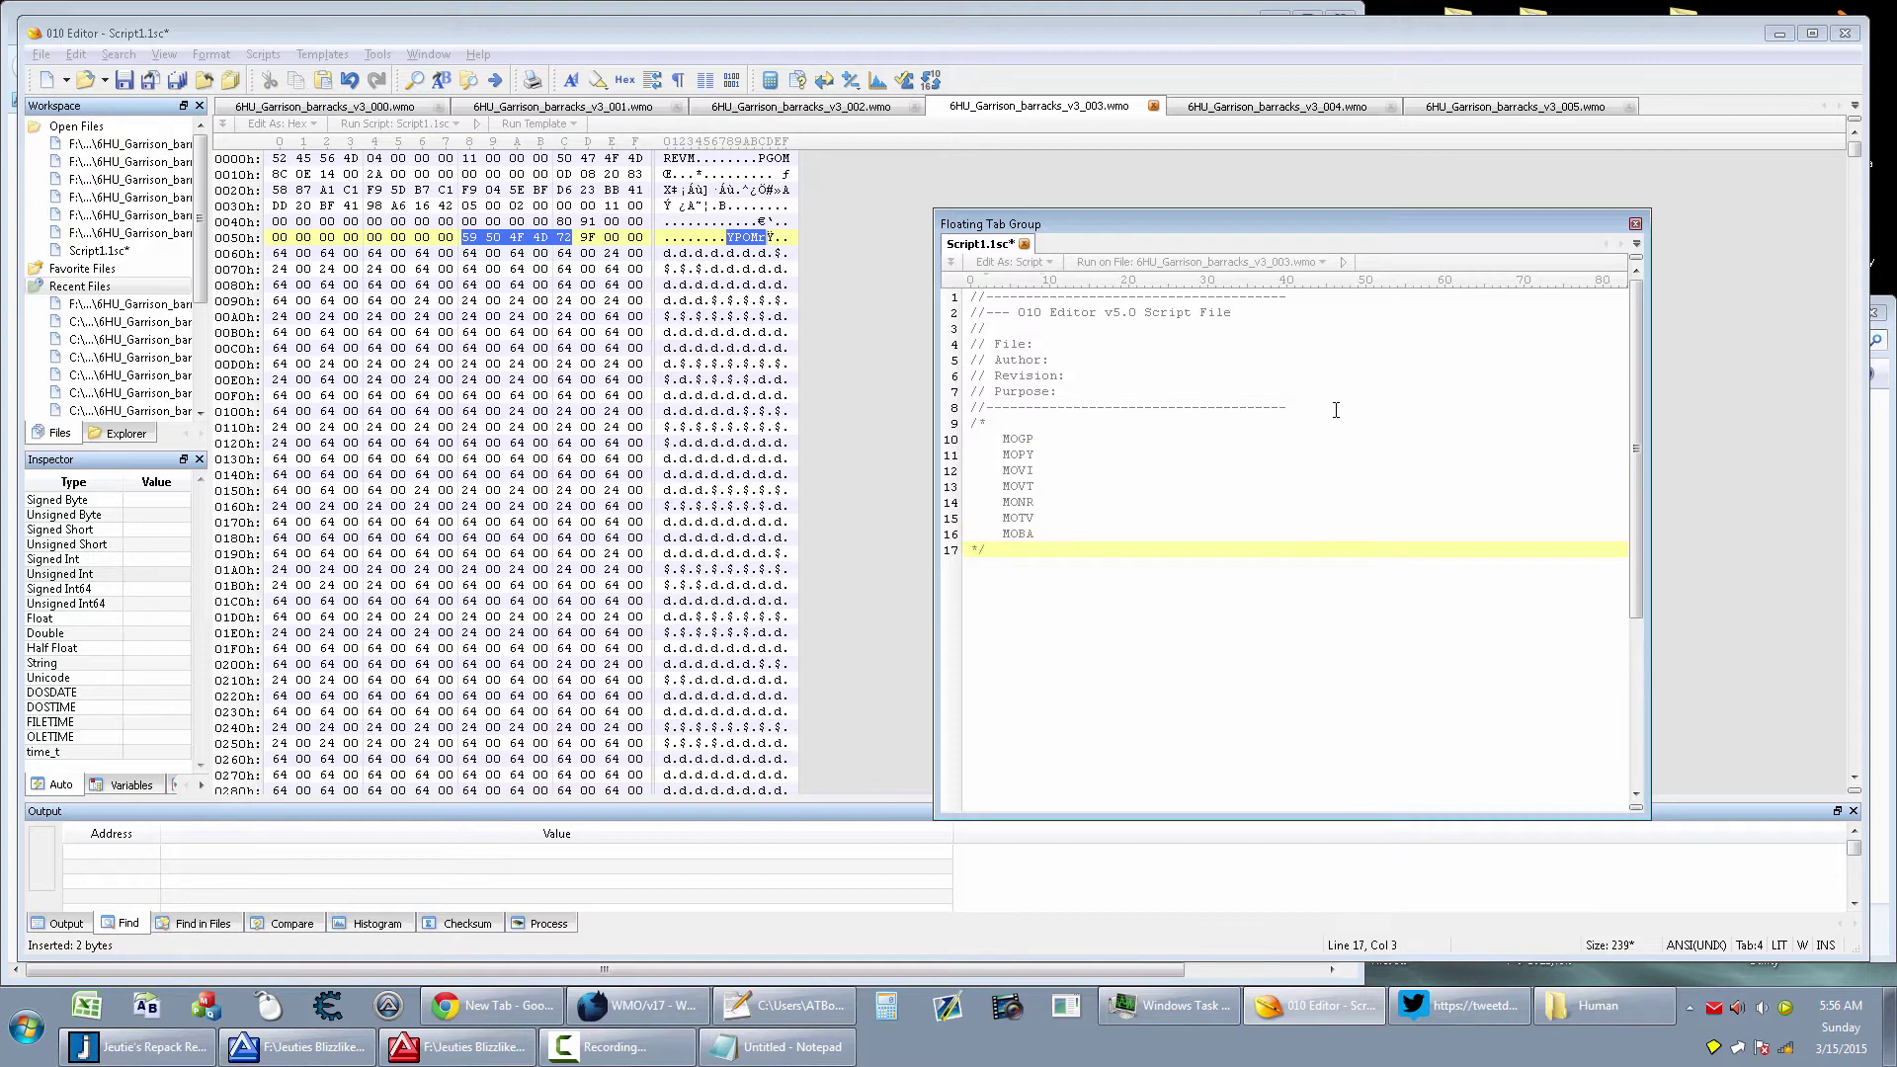
# Narrow the script window and move it up to the right beside the hex data
pyautogui.moveTo(936, 329); pyautogui.dragTo(1033, 328)
pyautogui.moveTo(1205, 229); pyautogui.dragTo(1378, 197)
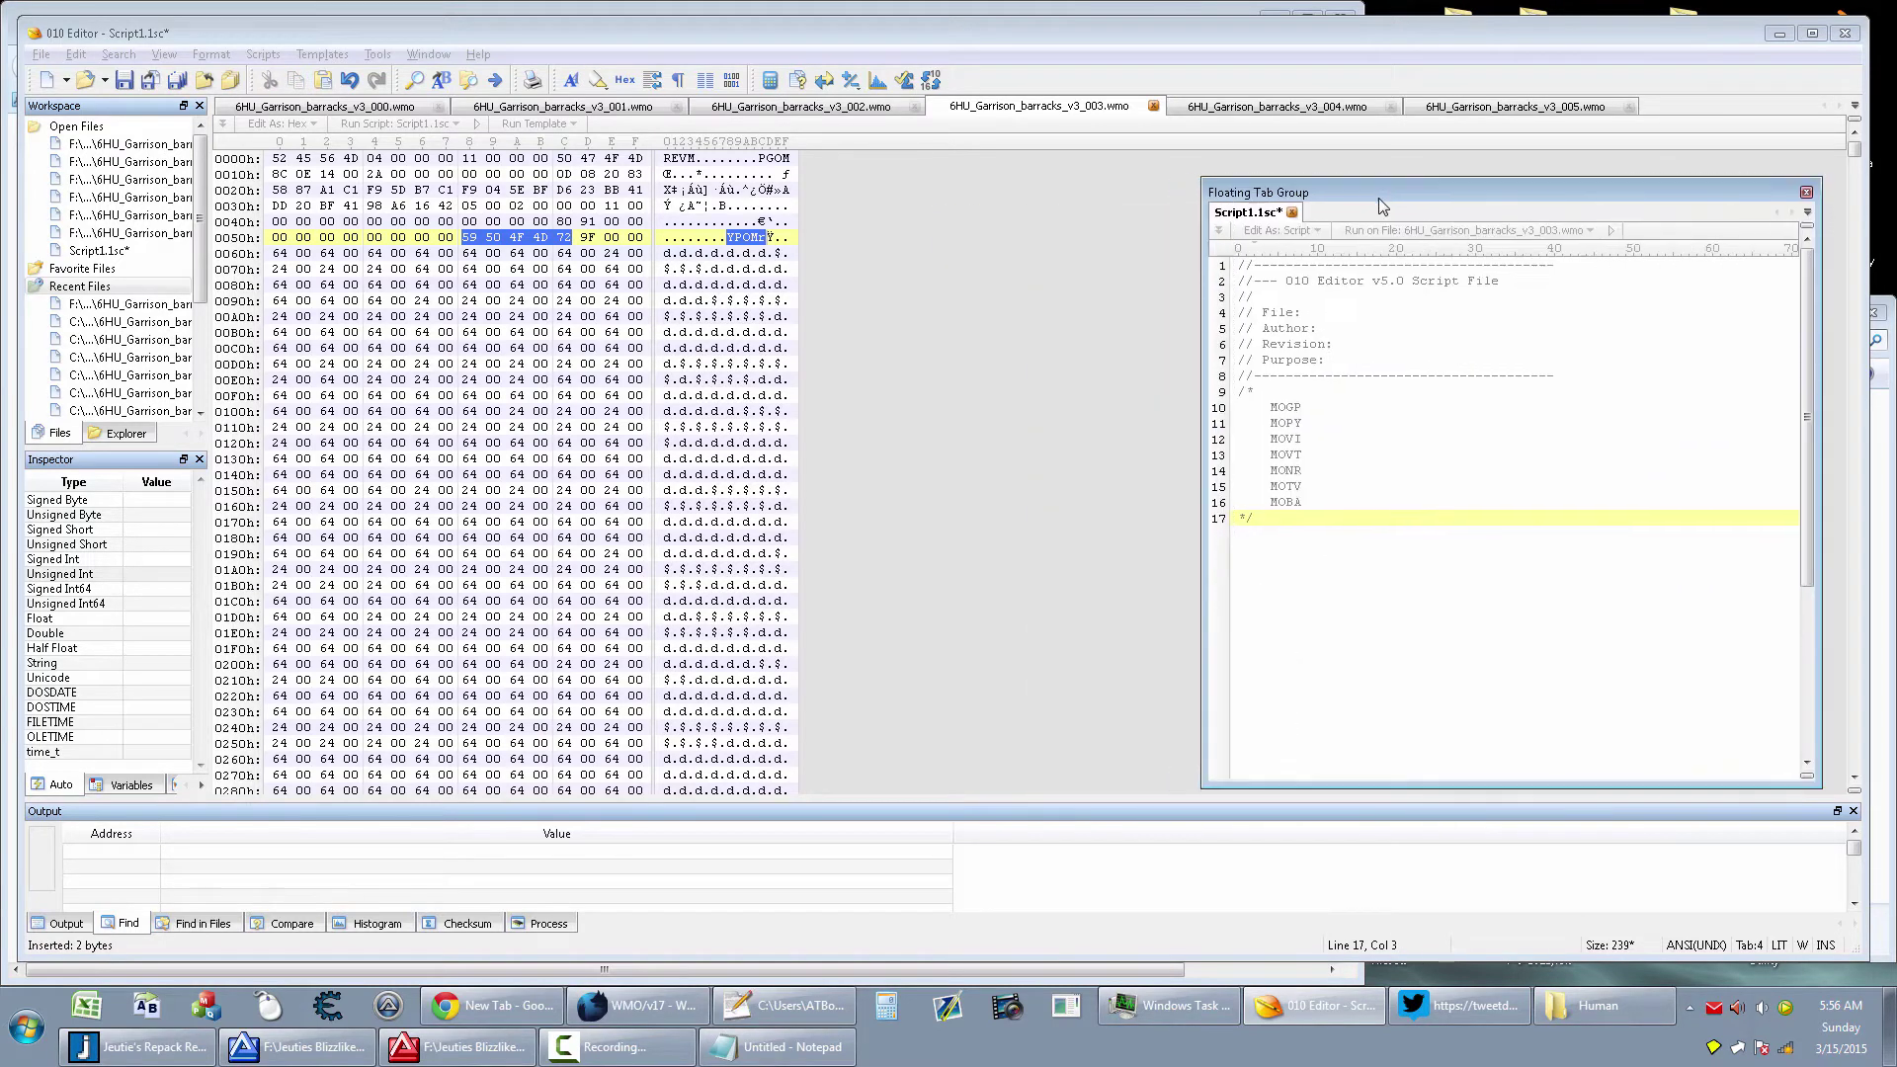
pyautogui.click(1311, 409)
# Compare the v3_003 and v3_004 headers, noting the eight zero bytes at 0050h before offset 58h
pyautogui.click(749, 280)
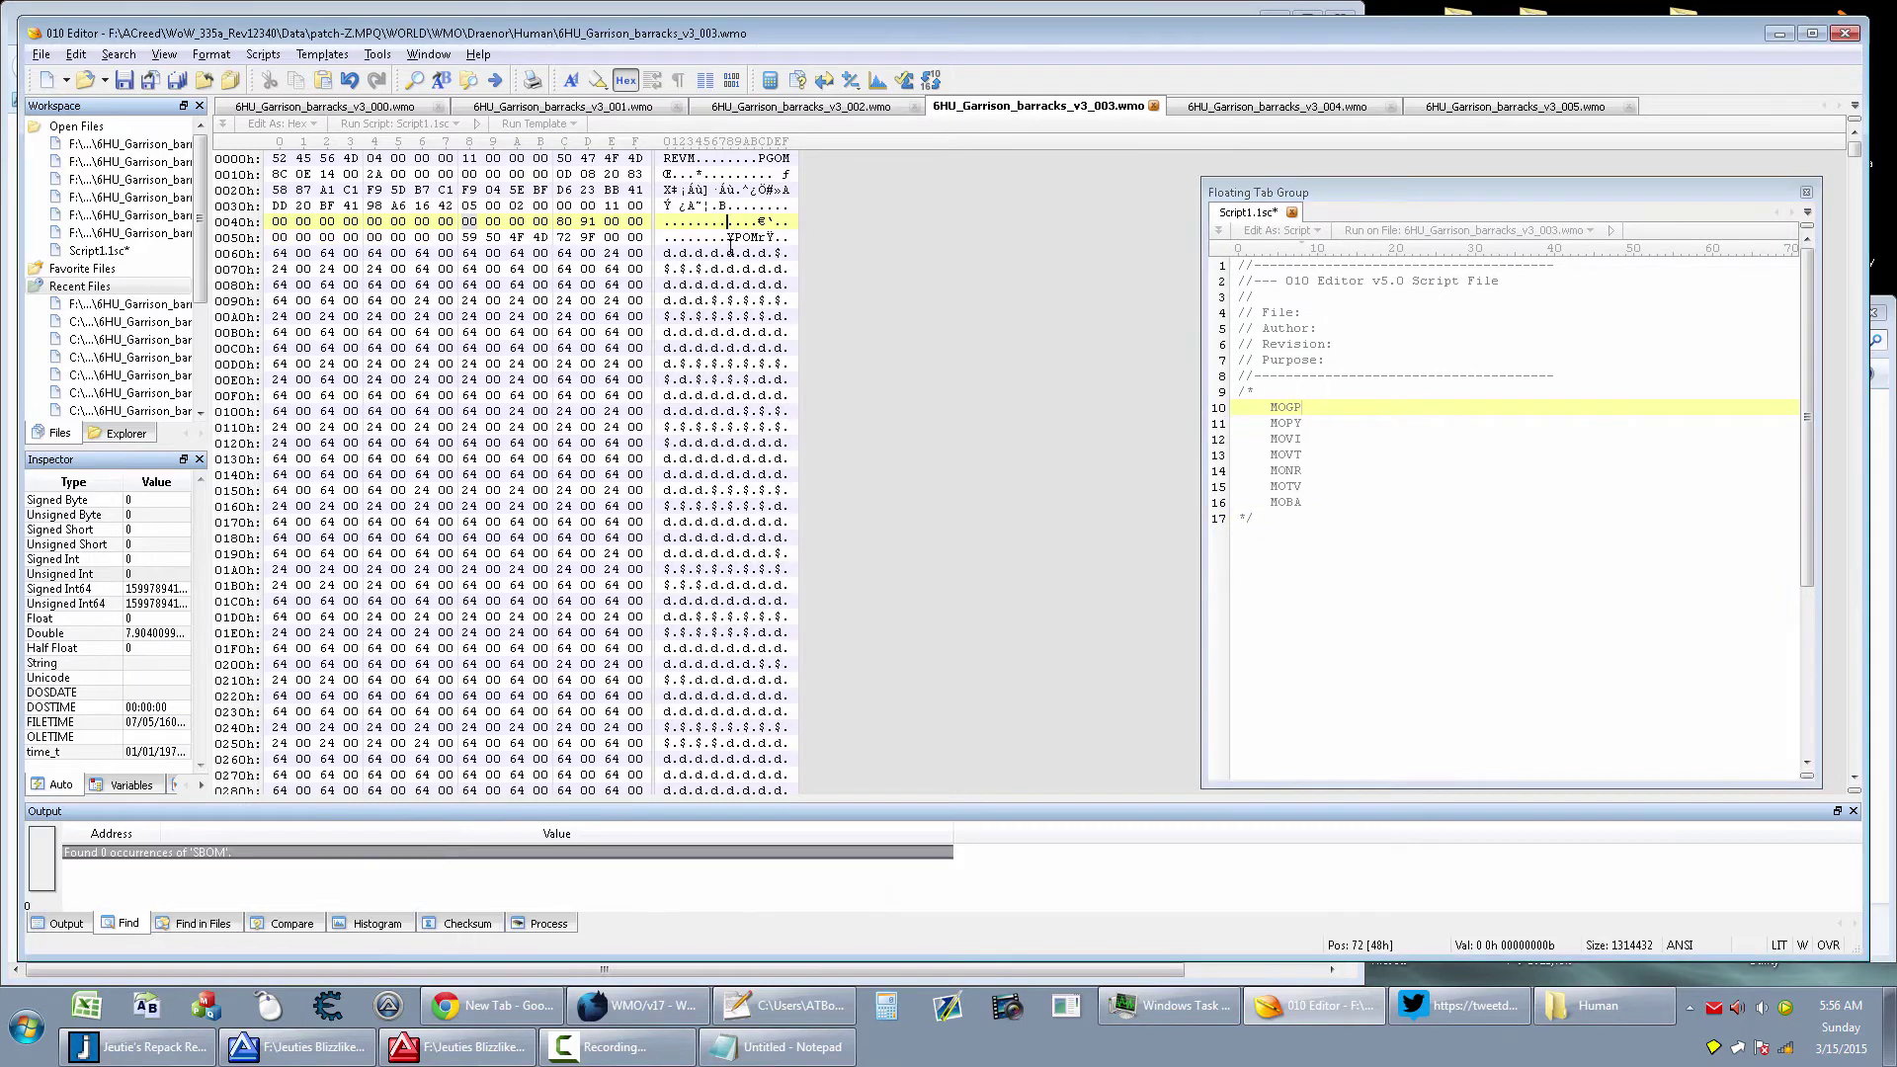
pyautogui.click(728, 237)
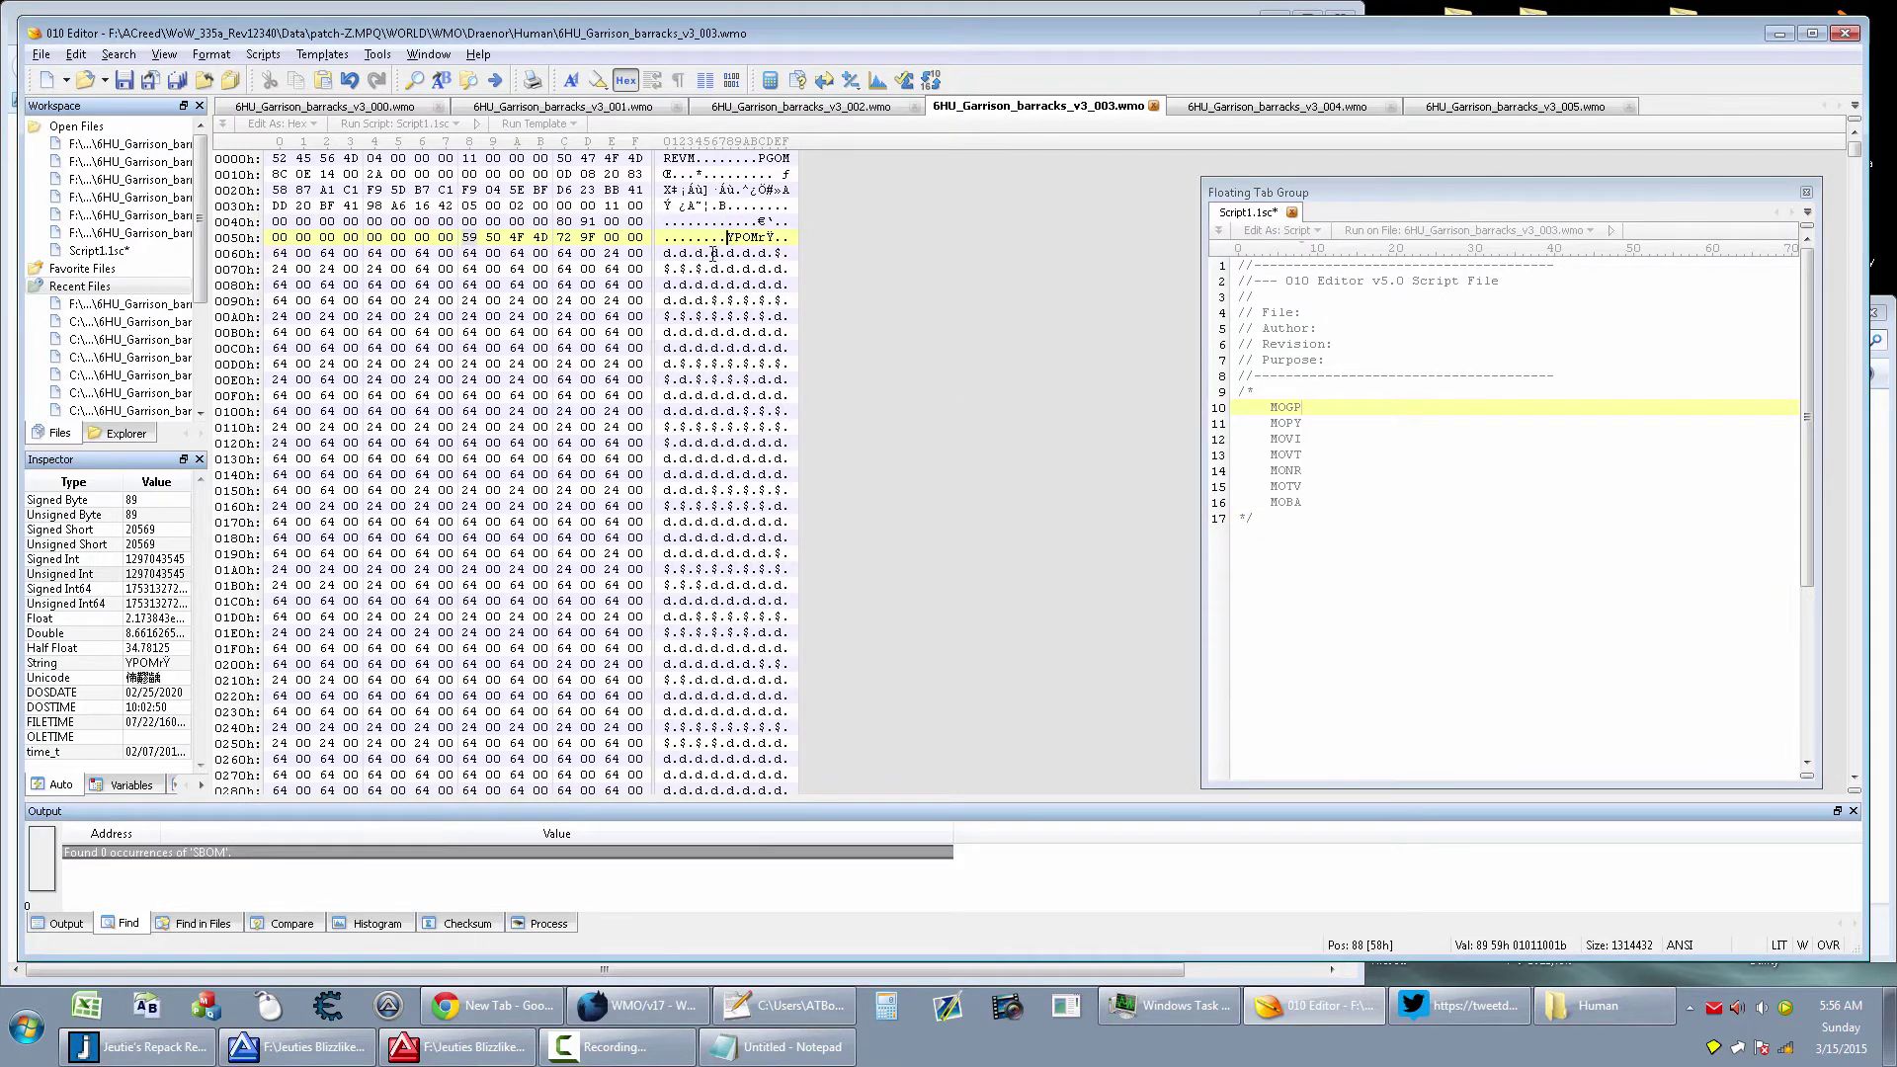
pyautogui.click(1256, 106)
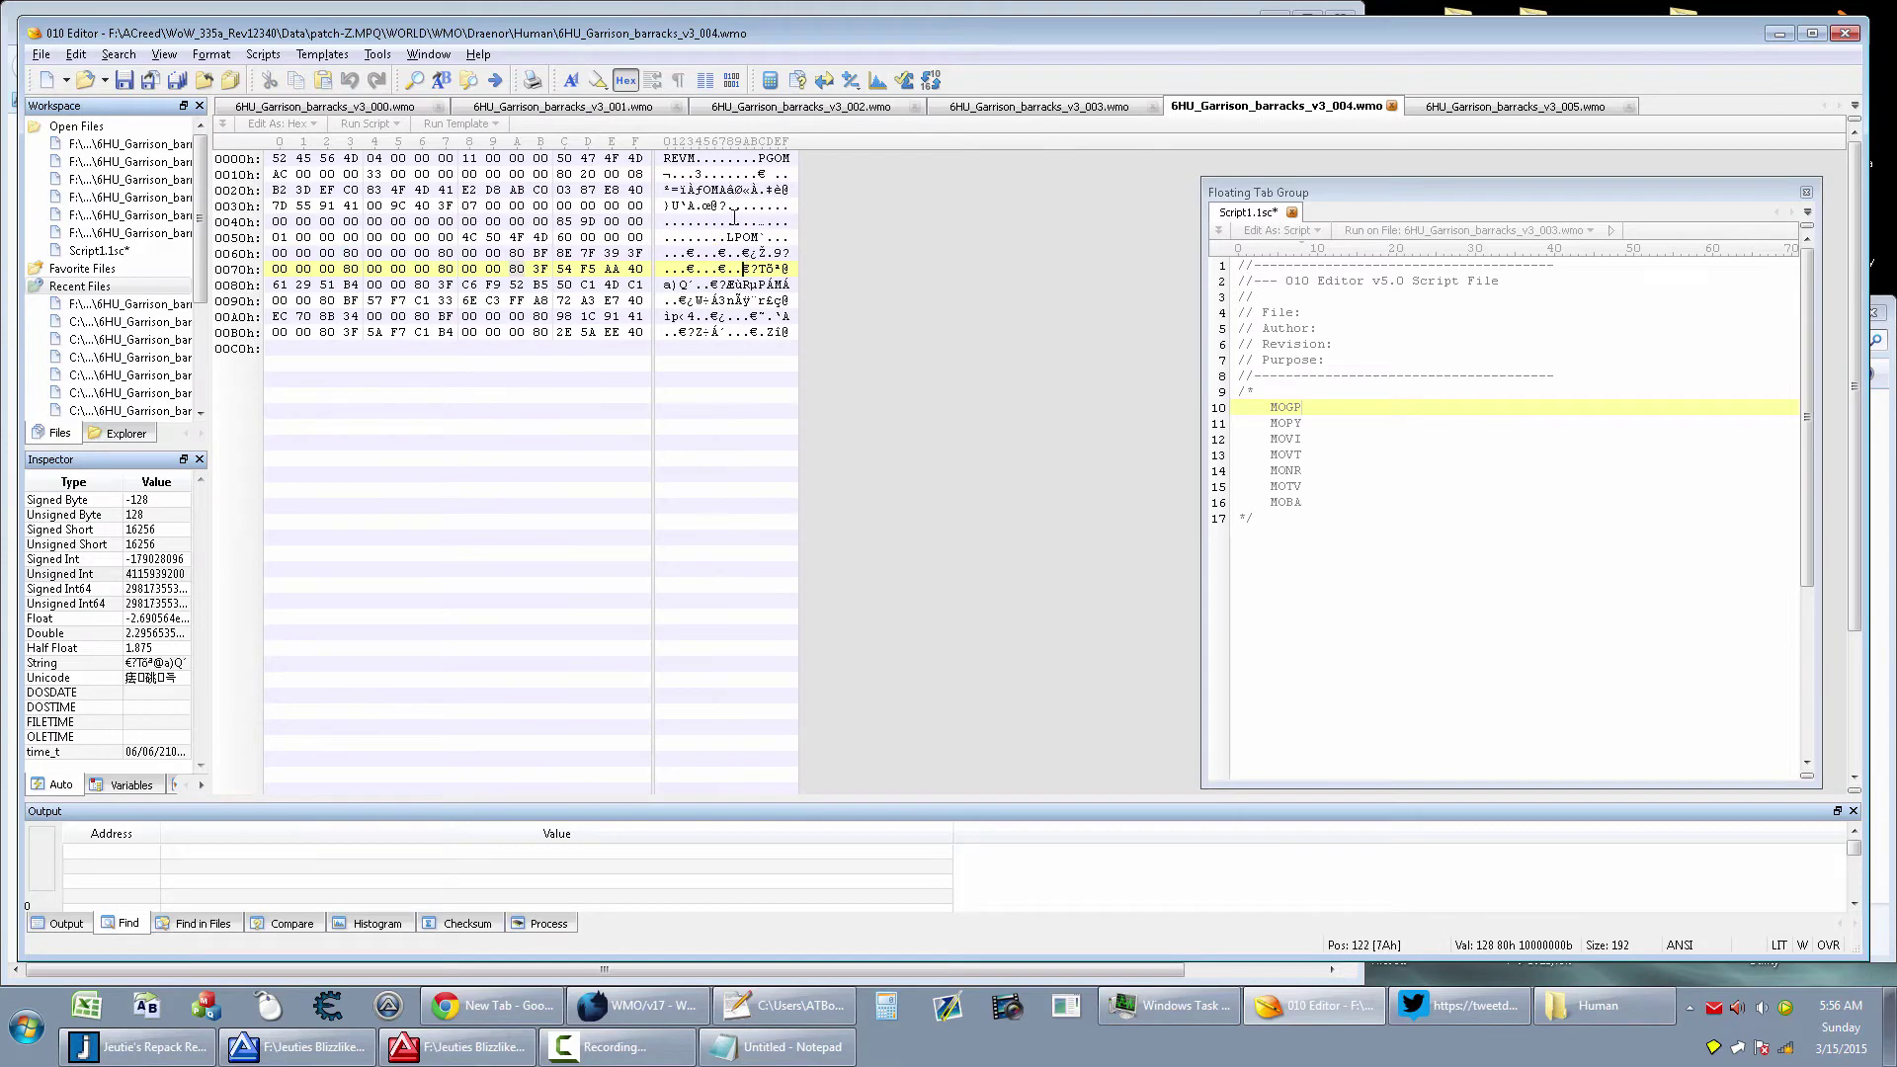
pyautogui.click(1065, 108)
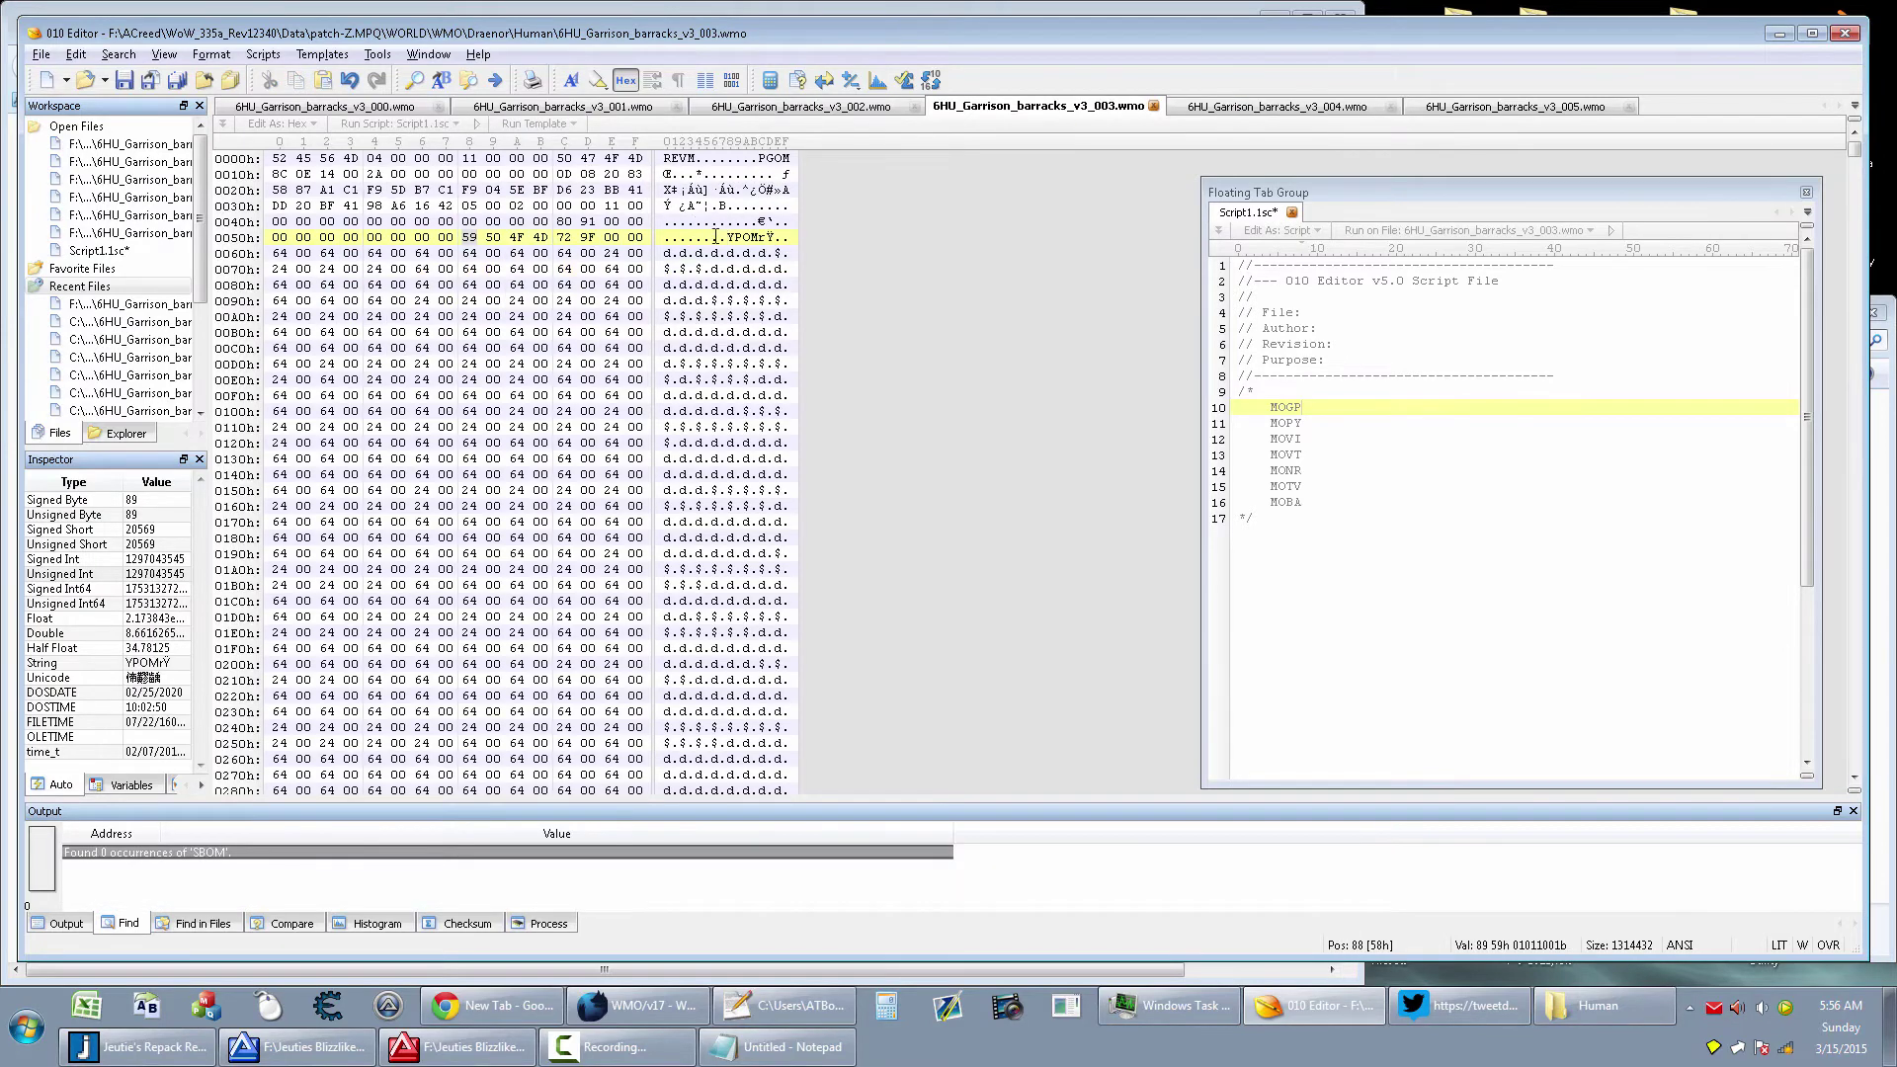
pyautogui.moveTo(267, 239); pyautogui.dragTo(458, 238)
pyautogui.click(465, 237)
# In v3_004, place the insertion point at offset 58h and open Insert Bytes
pyautogui.click(1260, 113)
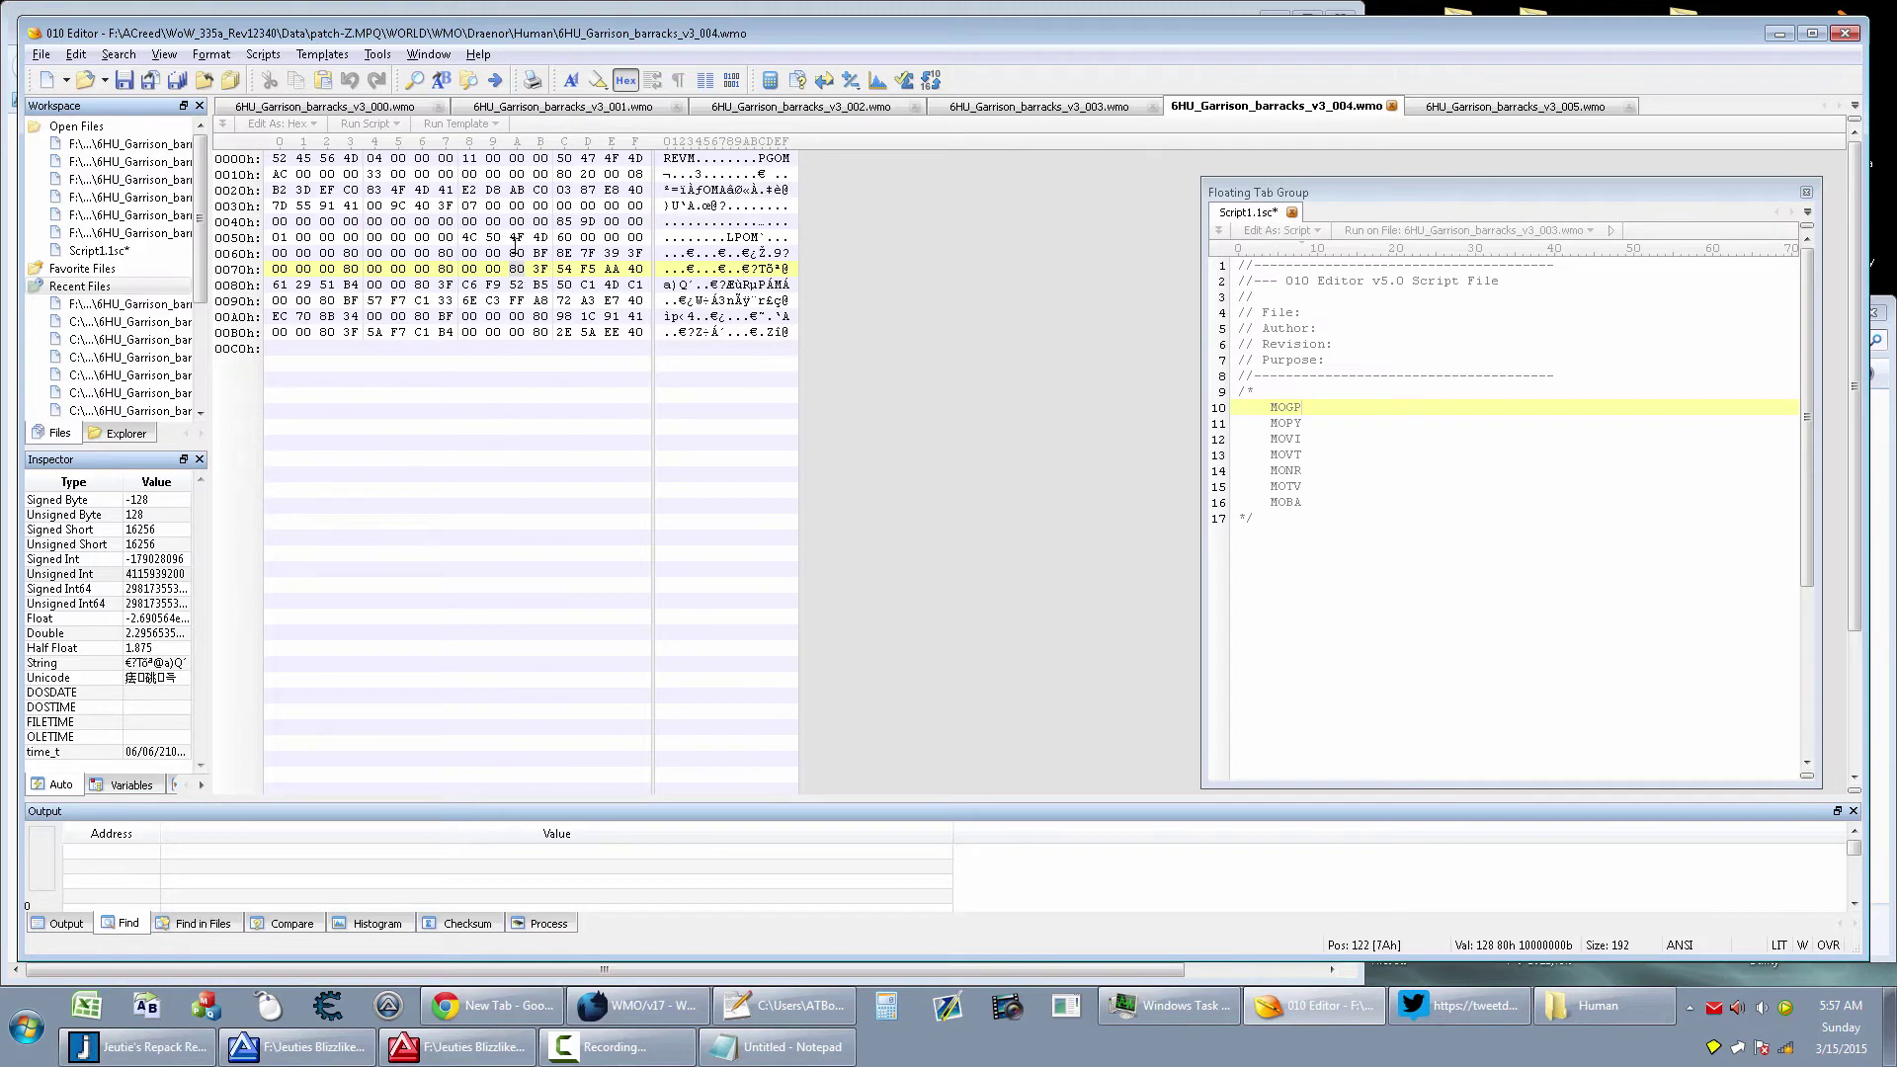
pyautogui.click(731, 238)
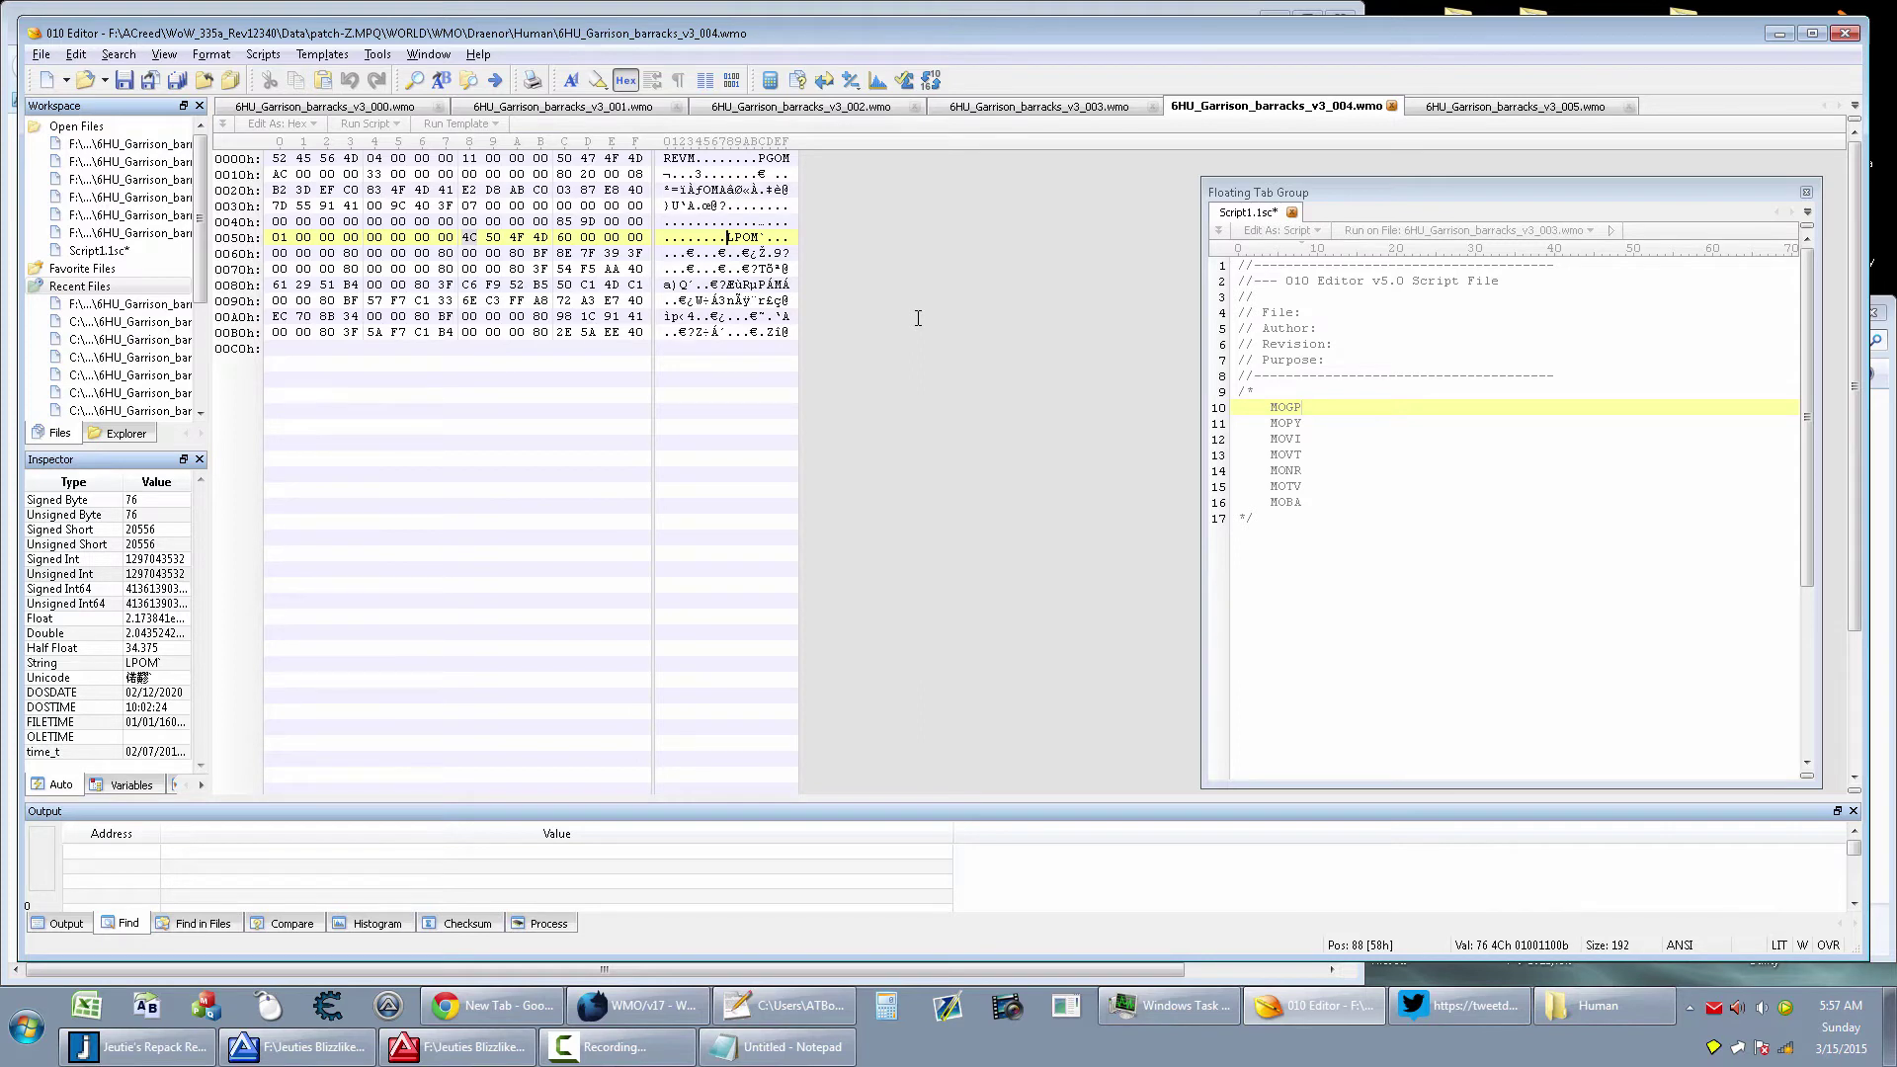
pyautogui.hotkey('ctrl', 'shift', 'i')
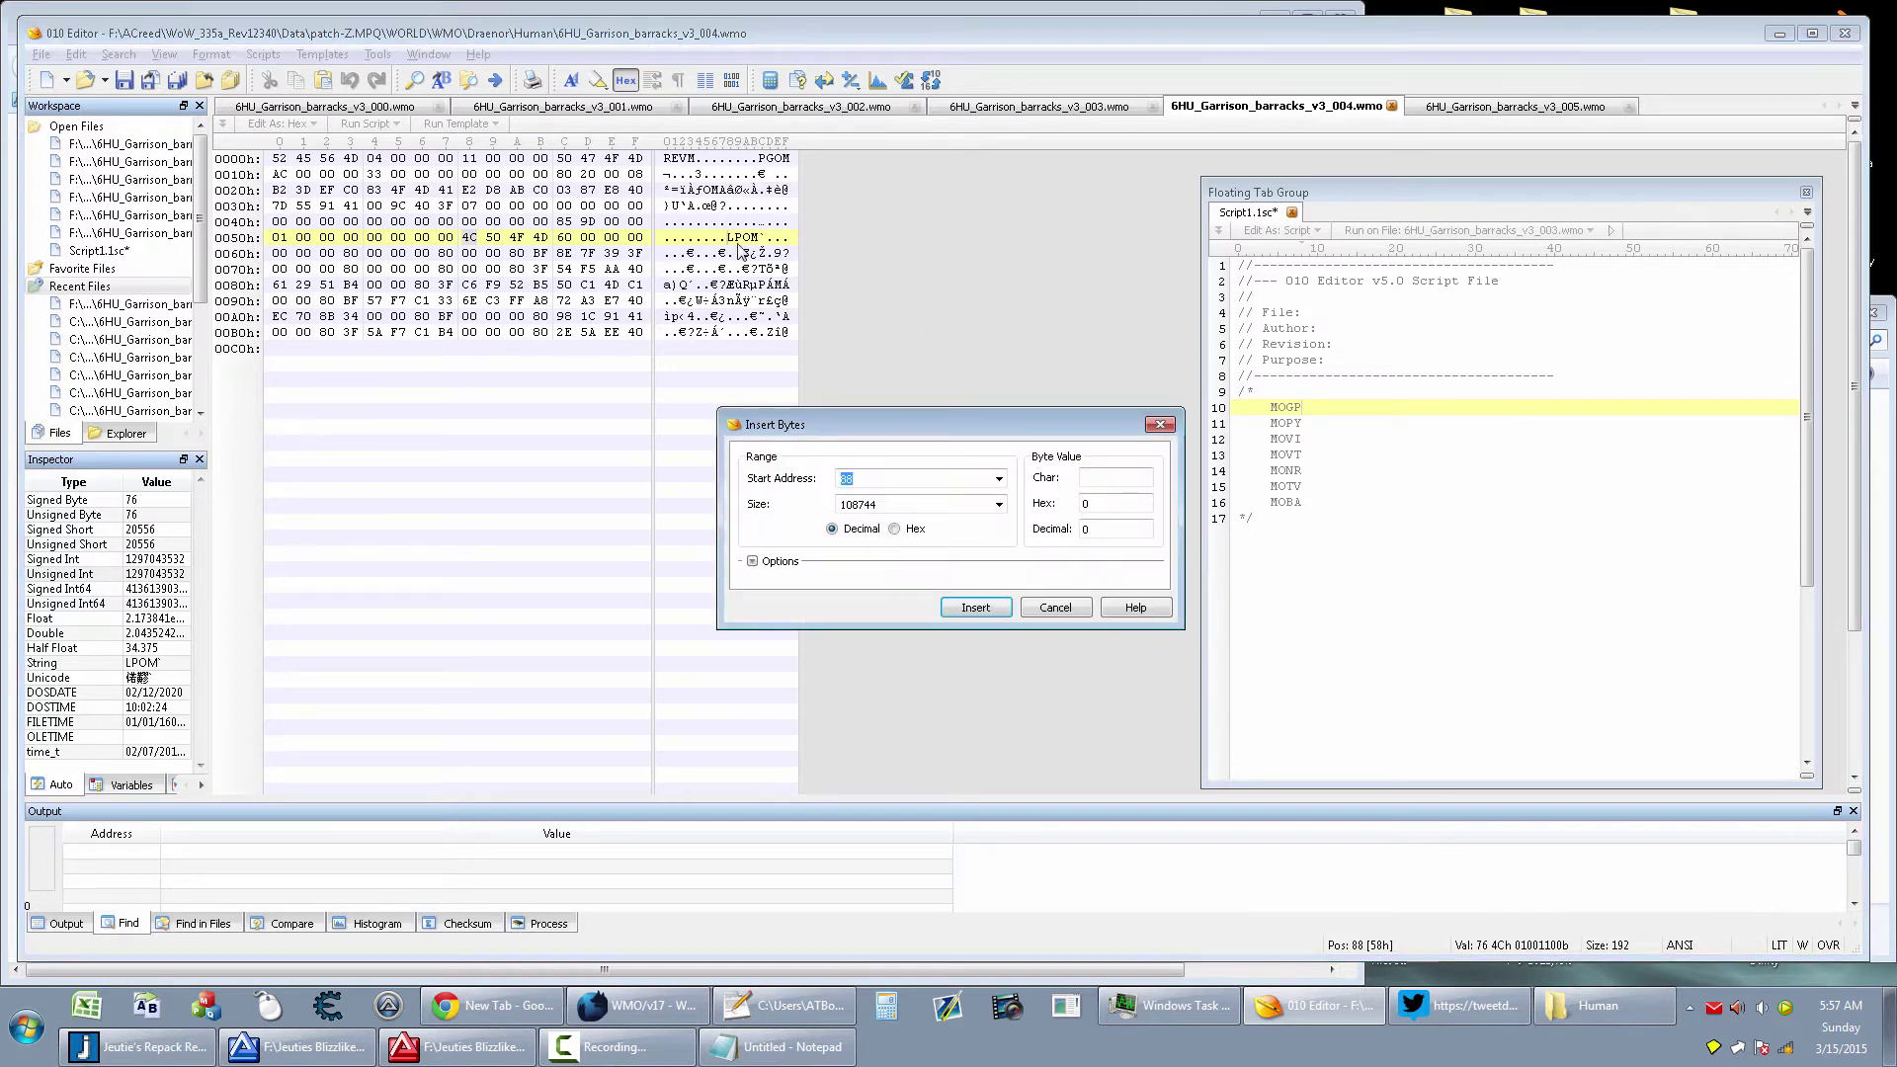
# Insert 56 zero bytes at offset 88 of the v3_004 file, retrying after one cancelled attempt
pyautogui.click(862, 504)
pyautogui.doubleClick(862, 504)
pyautogui.write('56')
pyautogui.click(1053, 610)
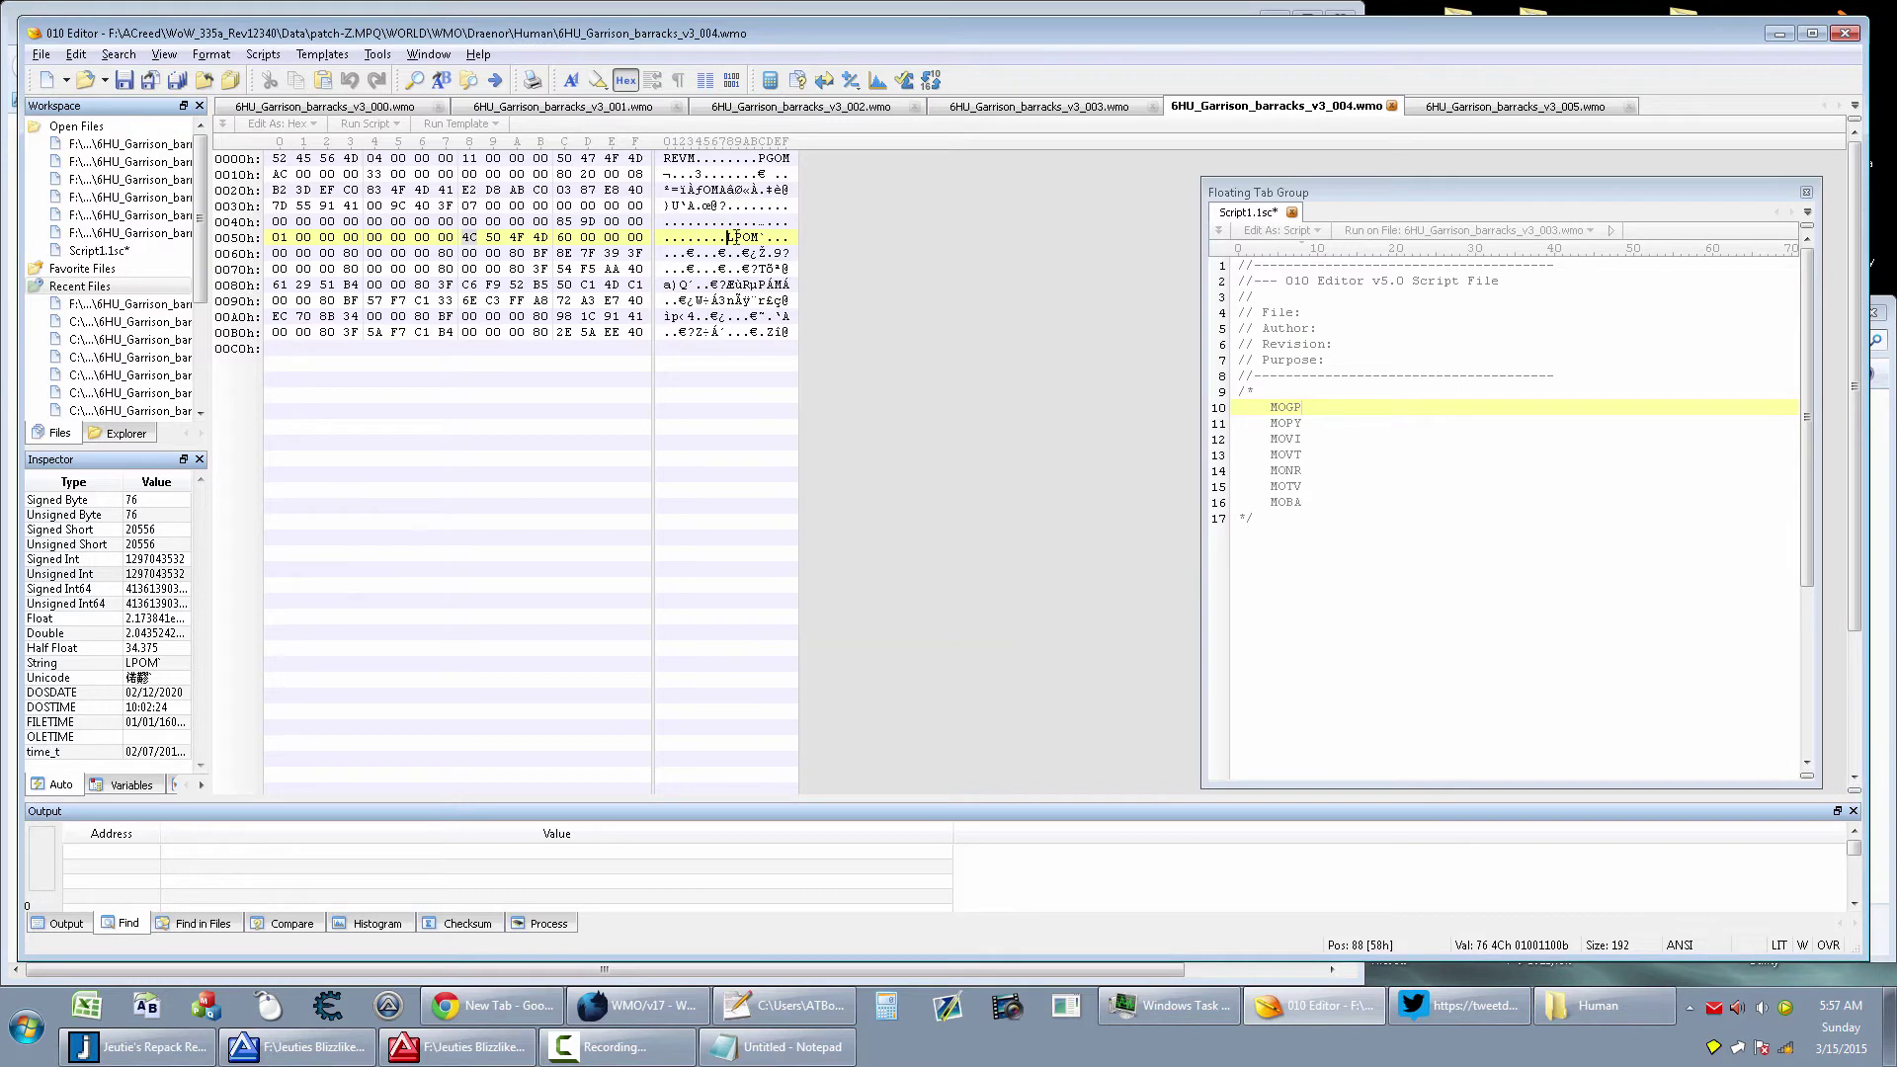
pyautogui.hotkey('ctrl', 'shift', 'i')
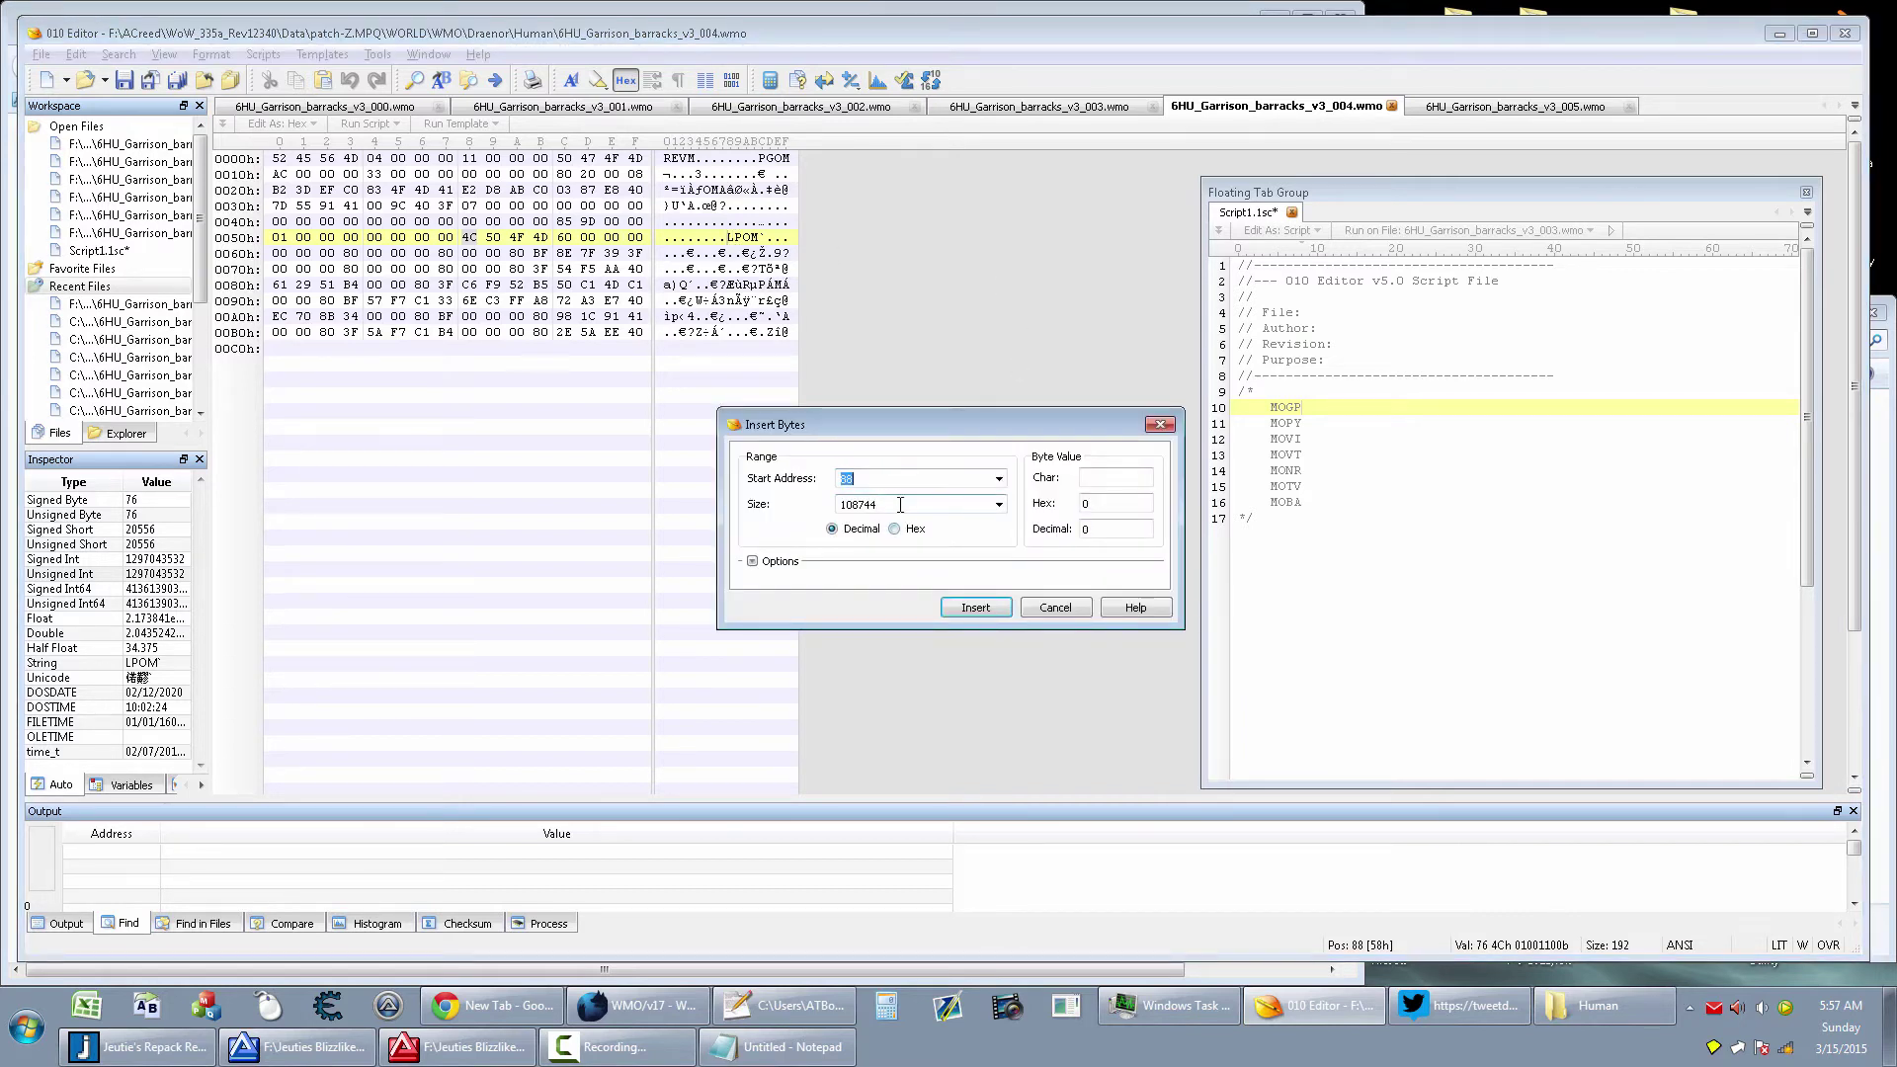
pyautogui.press('Tab')
pyautogui.write('56')
pyautogui.click(975, 610)
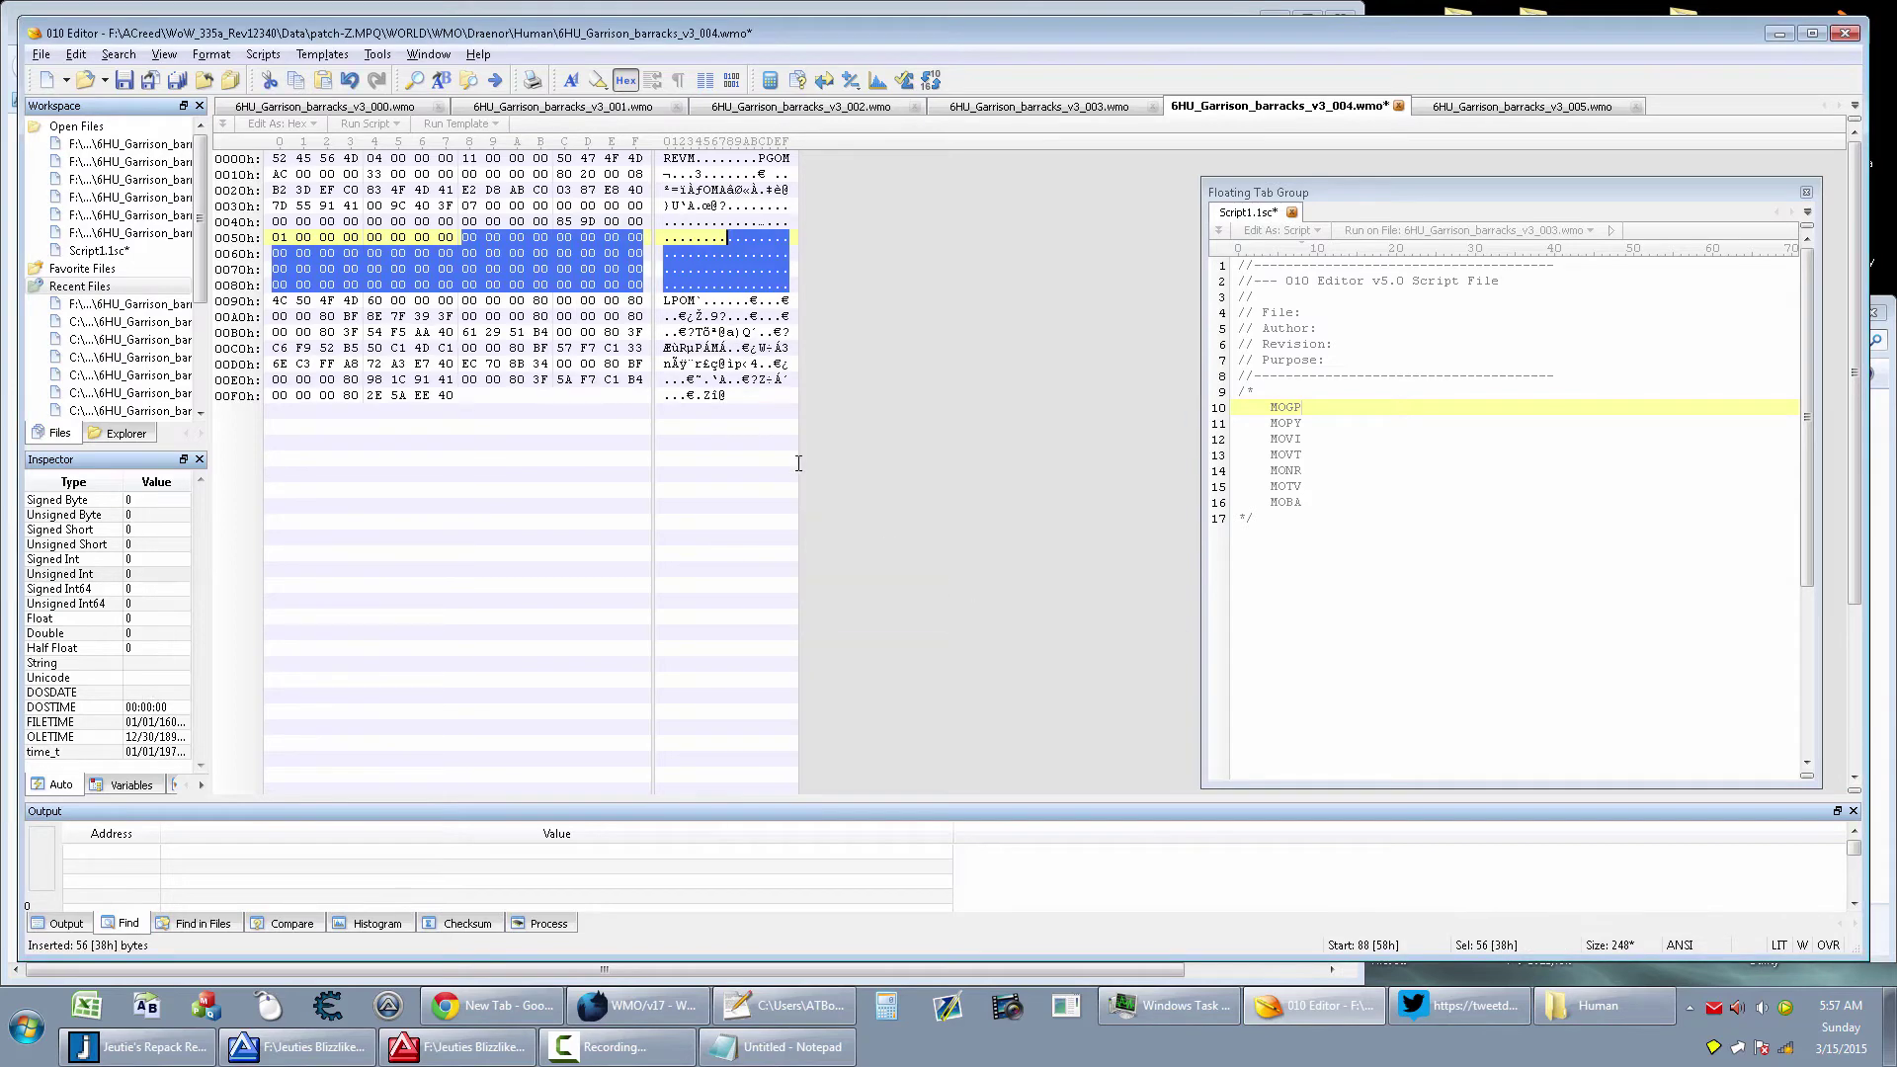
pyautogui.click(728, 238)
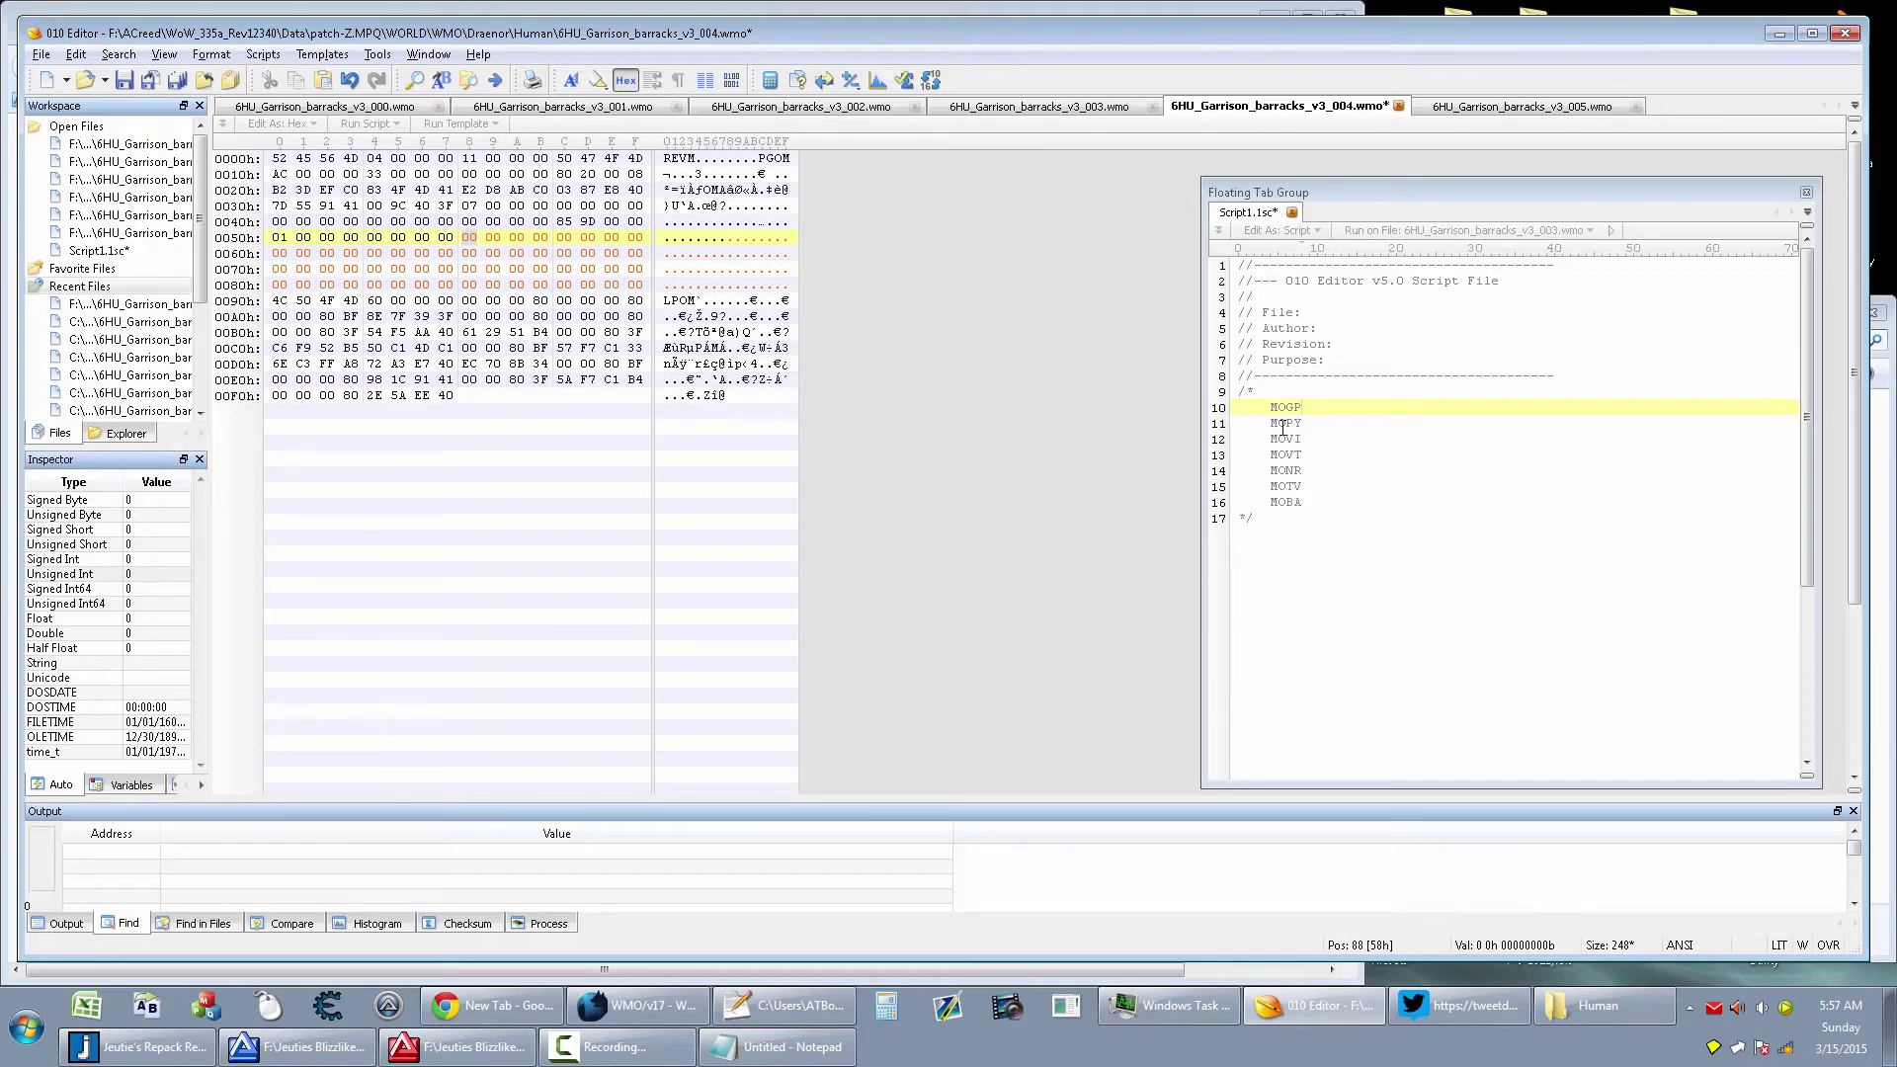
# Highlight the MOGP and MOPY lines in the script's chunk list for reference
pyautogui.tripleClick(1314, 425)
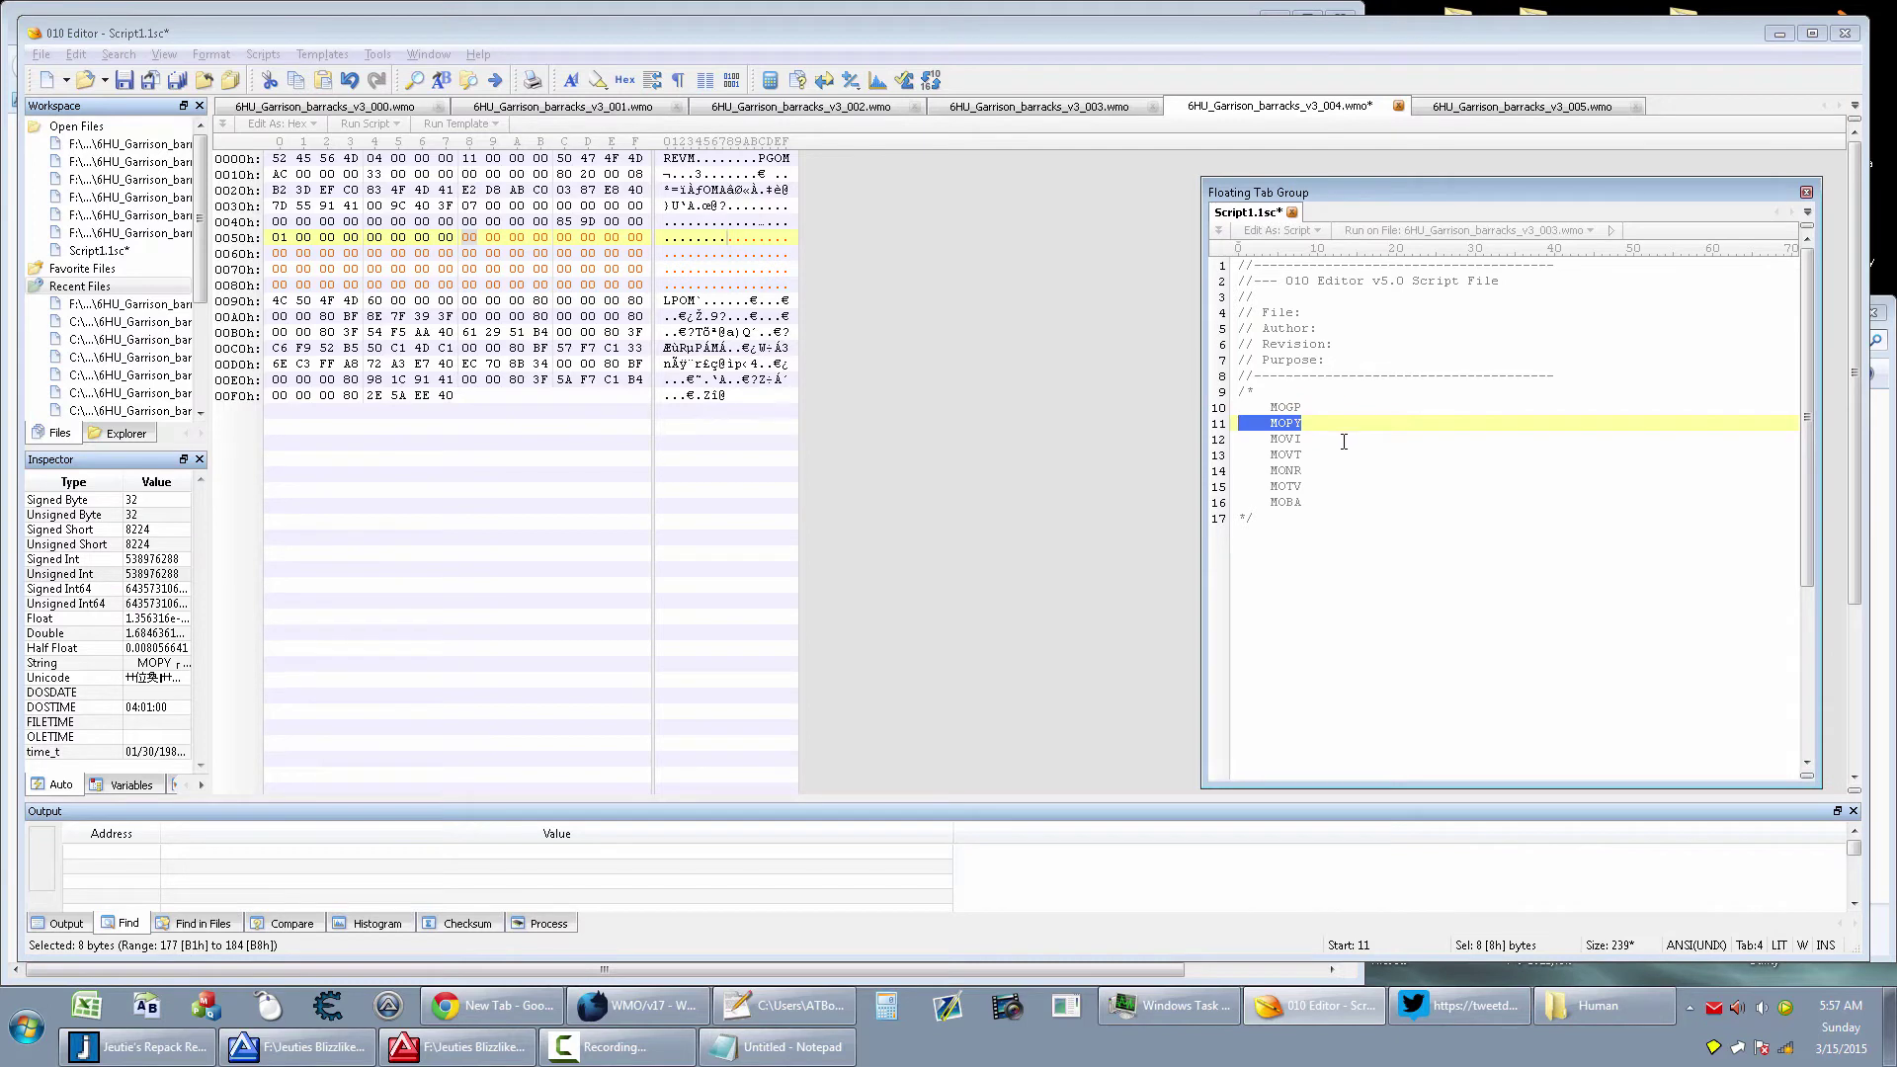
pyautogui.tripleClick(1294, 407)
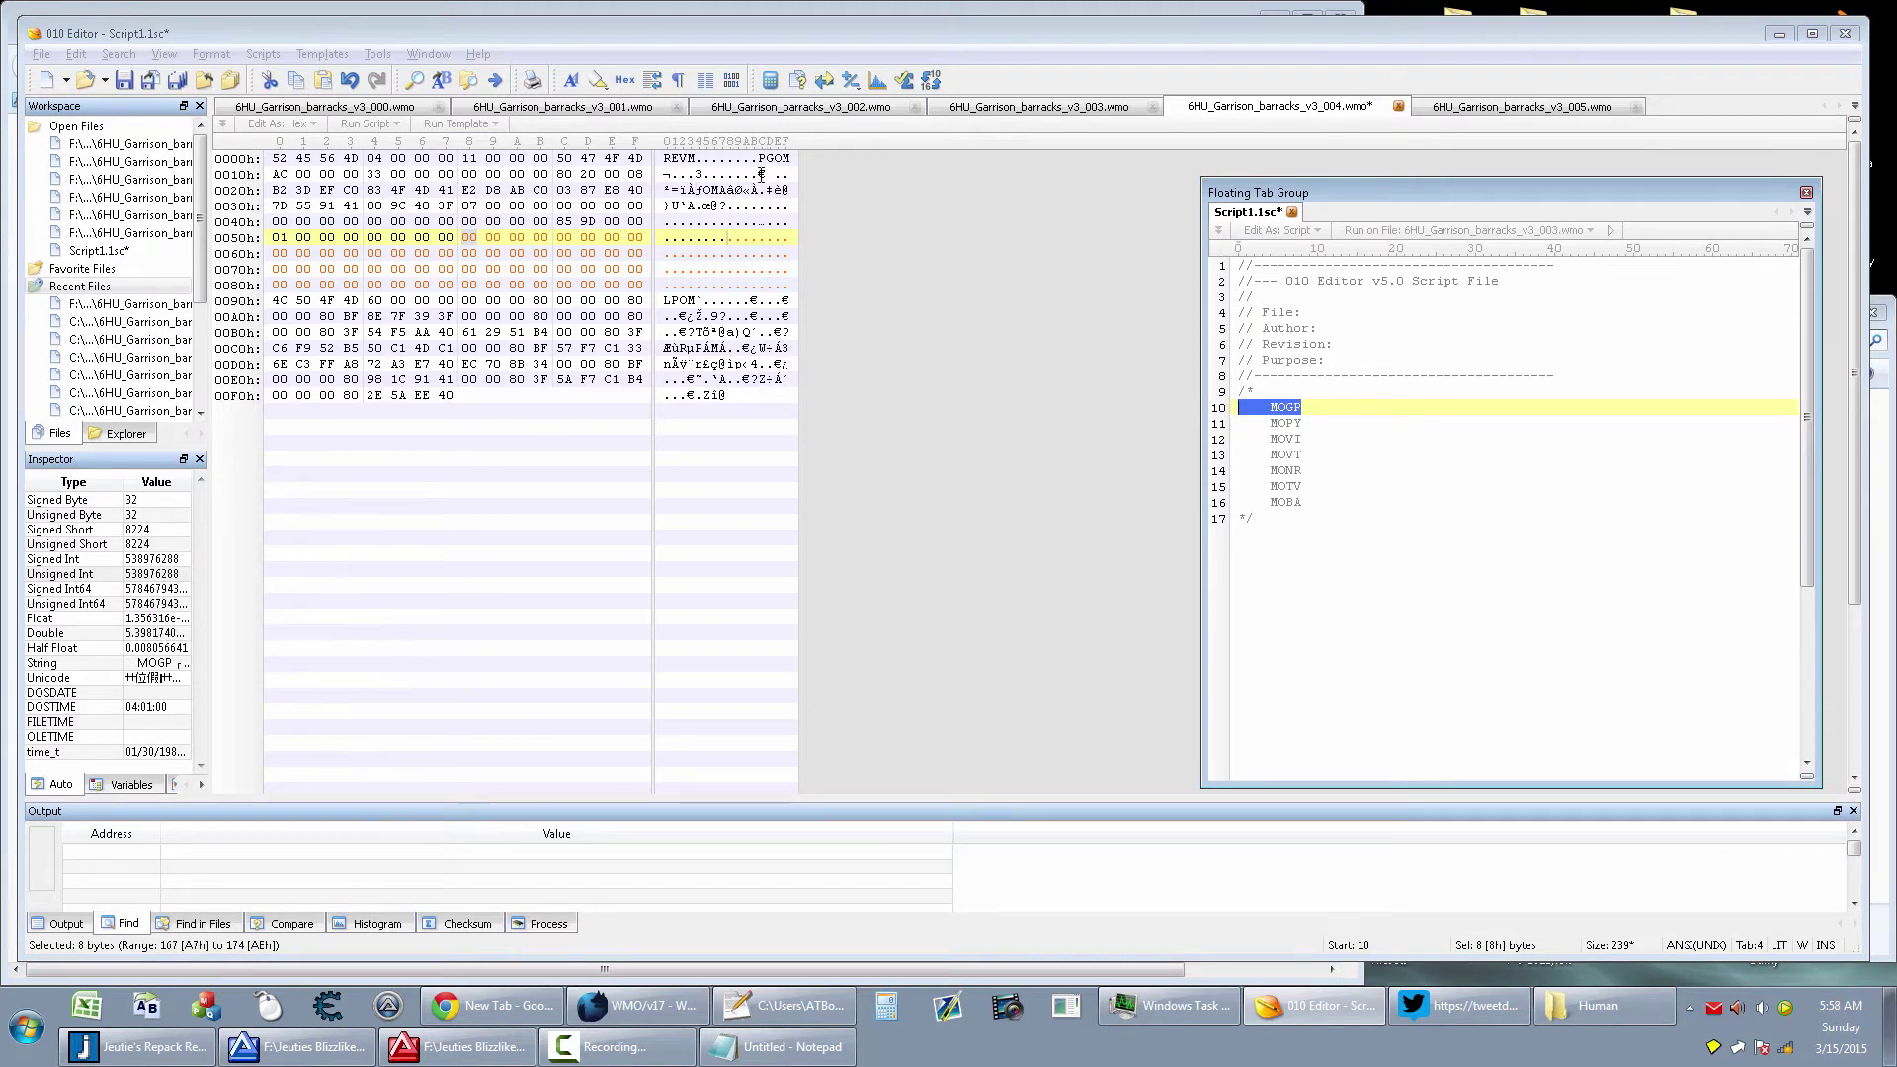
pyautogui.tripleClick(1325, 425)
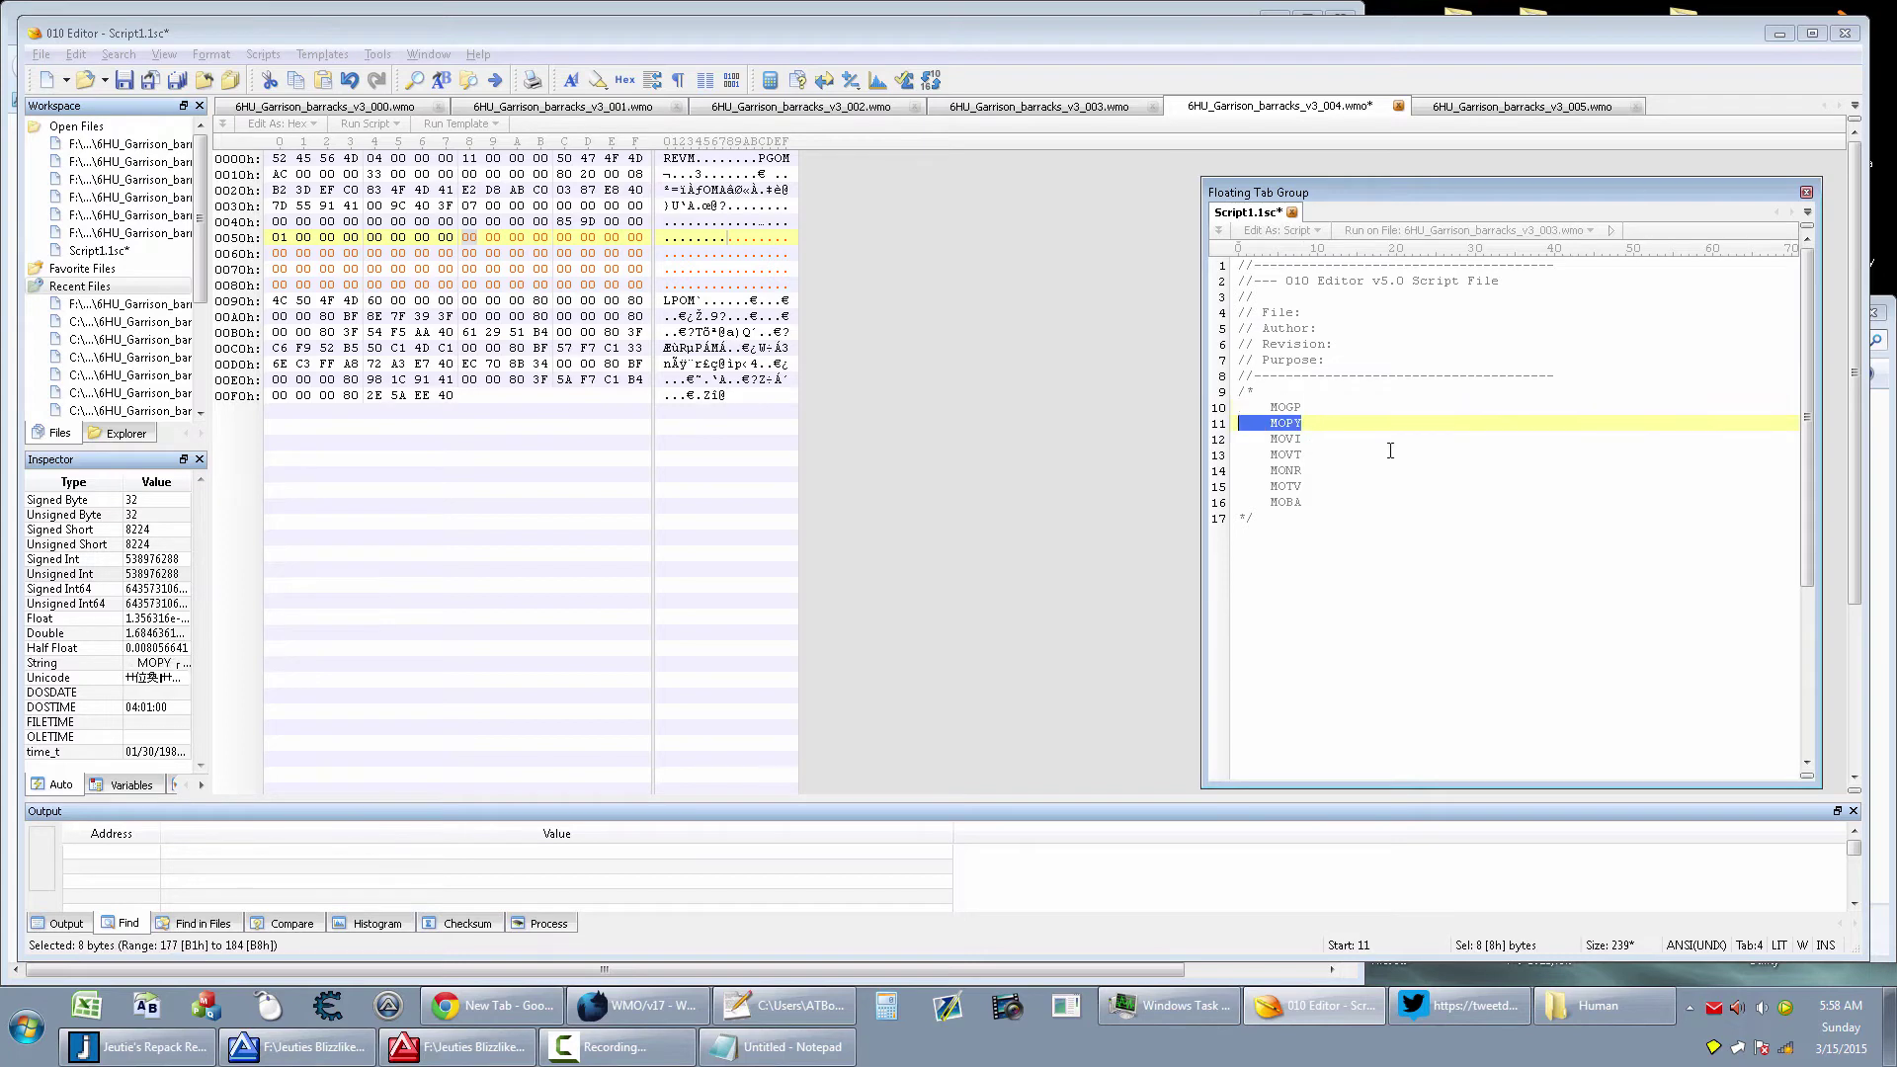
# Type the reversed headers YPOM, IVOM, TVOM and RNOM into the inserted bytes from 58h
pyautogui.click(881, 254)
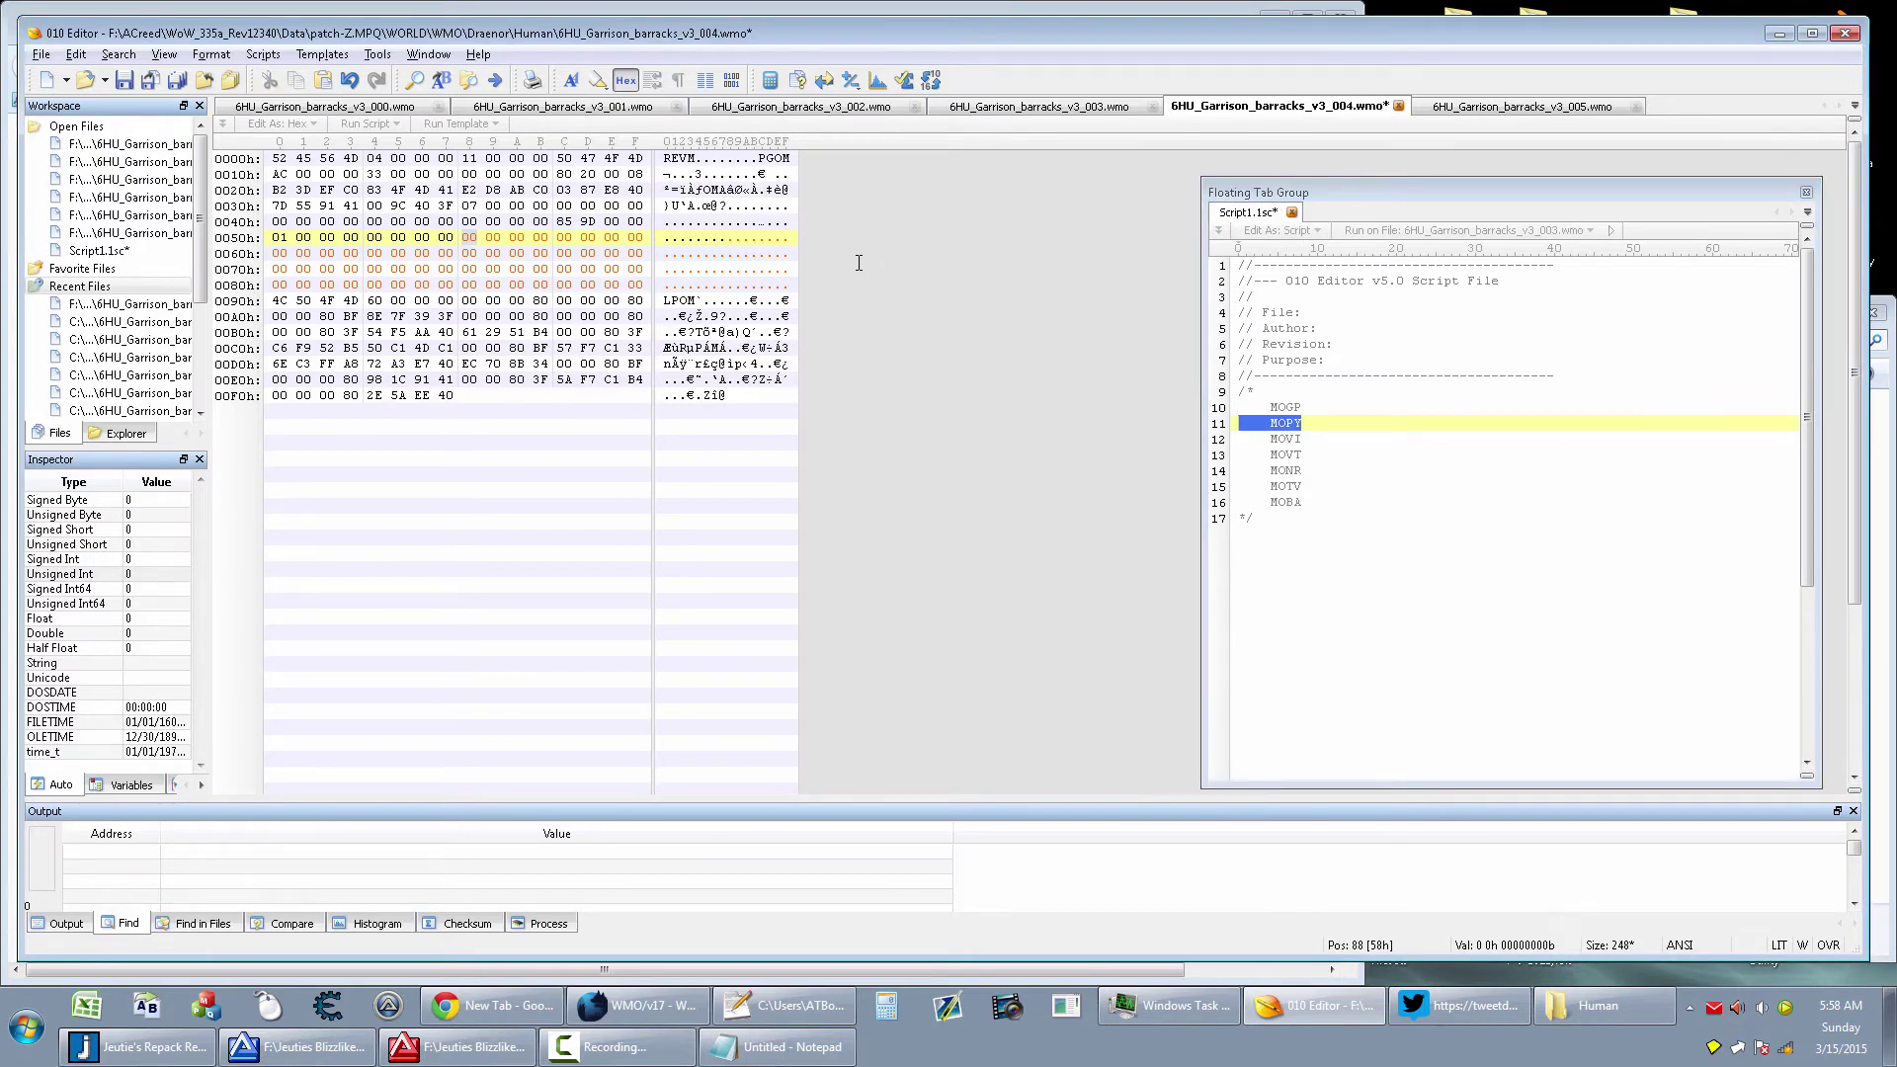
pyautogui.write('YPOM')
pyautogui.press('Right')
pyautogui.press('Right')
pyautogui.press('Right')
pyautogui.press('Right')
pyautogui.write('IVOM')
pyautogui.press('Right')
pyautogui.press('Right')
pyautogui.press('Right')
pyautogui.press('Right')
pyautogui.write('TVOM')
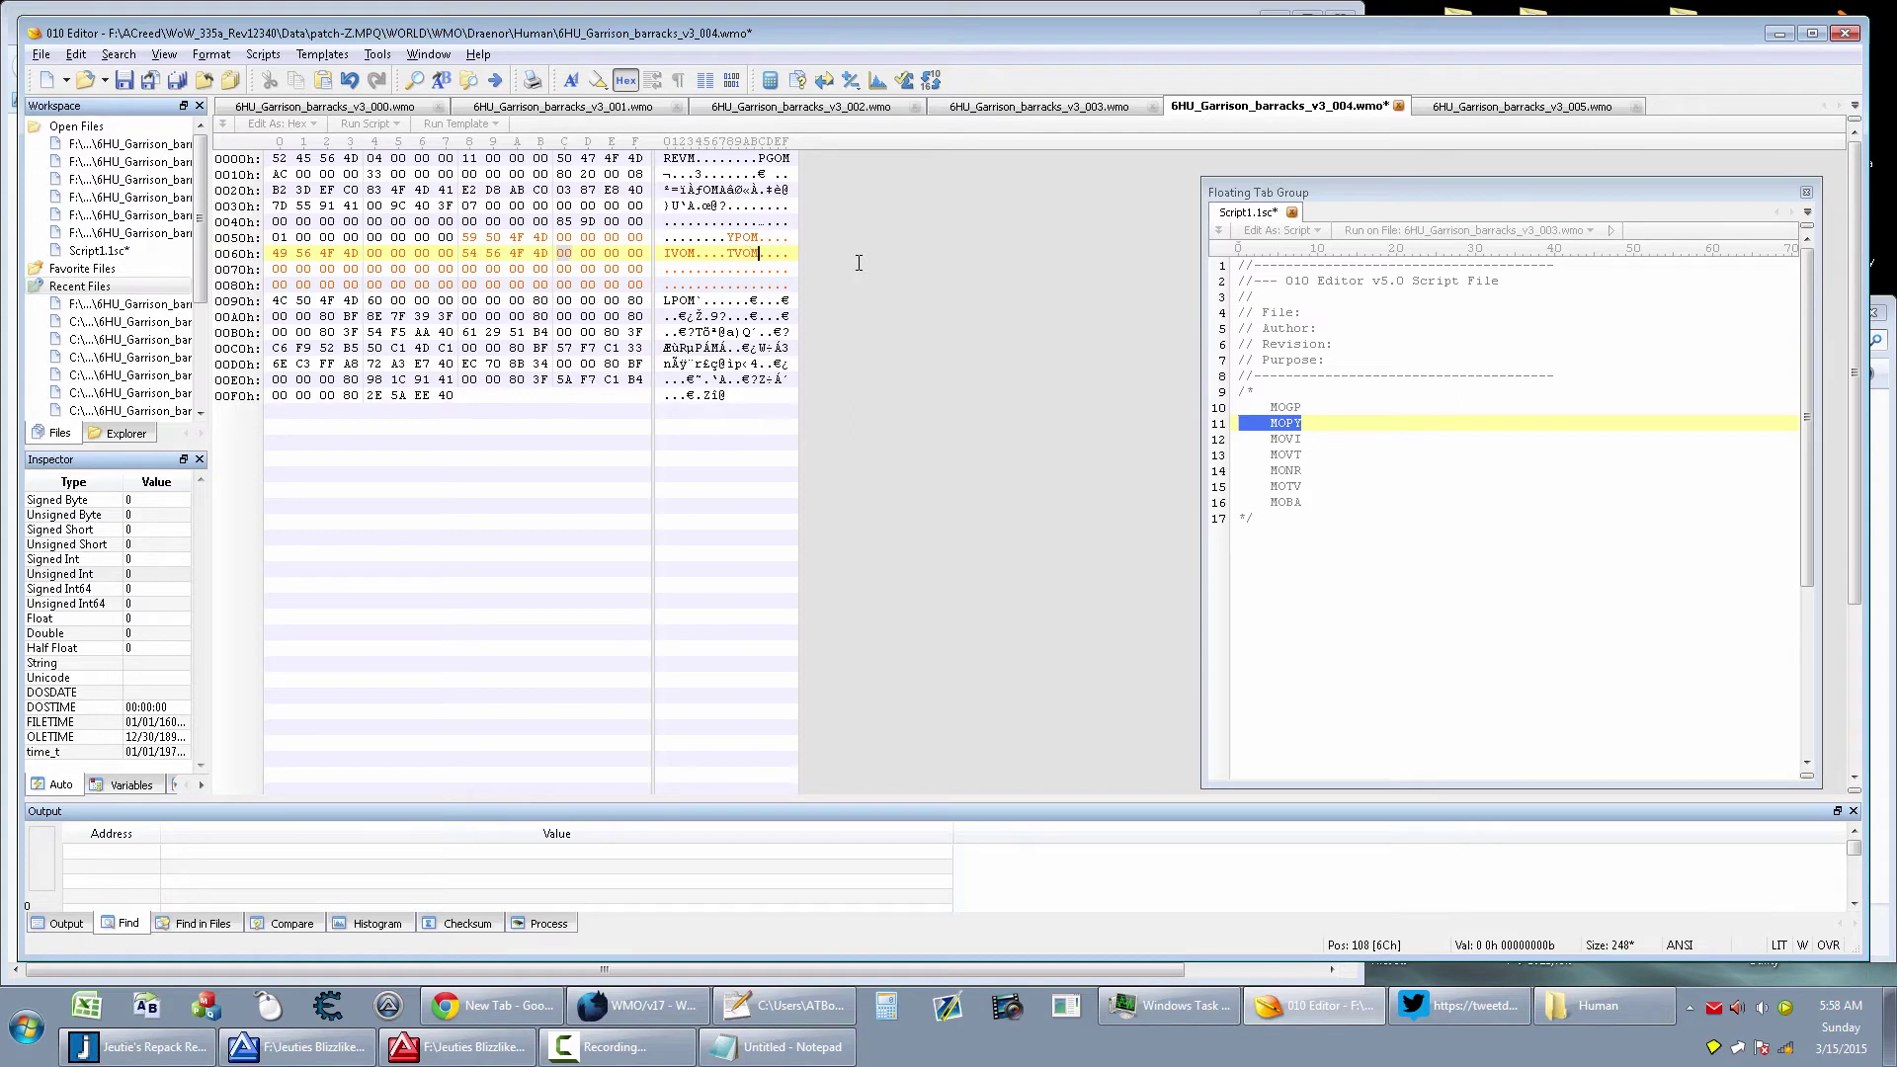
pyautogui.press('Right')
pyautogui.press('Right')
pyautogui.press('Right')
pyautogui.press('Right')
pyautogui.write('RNO')
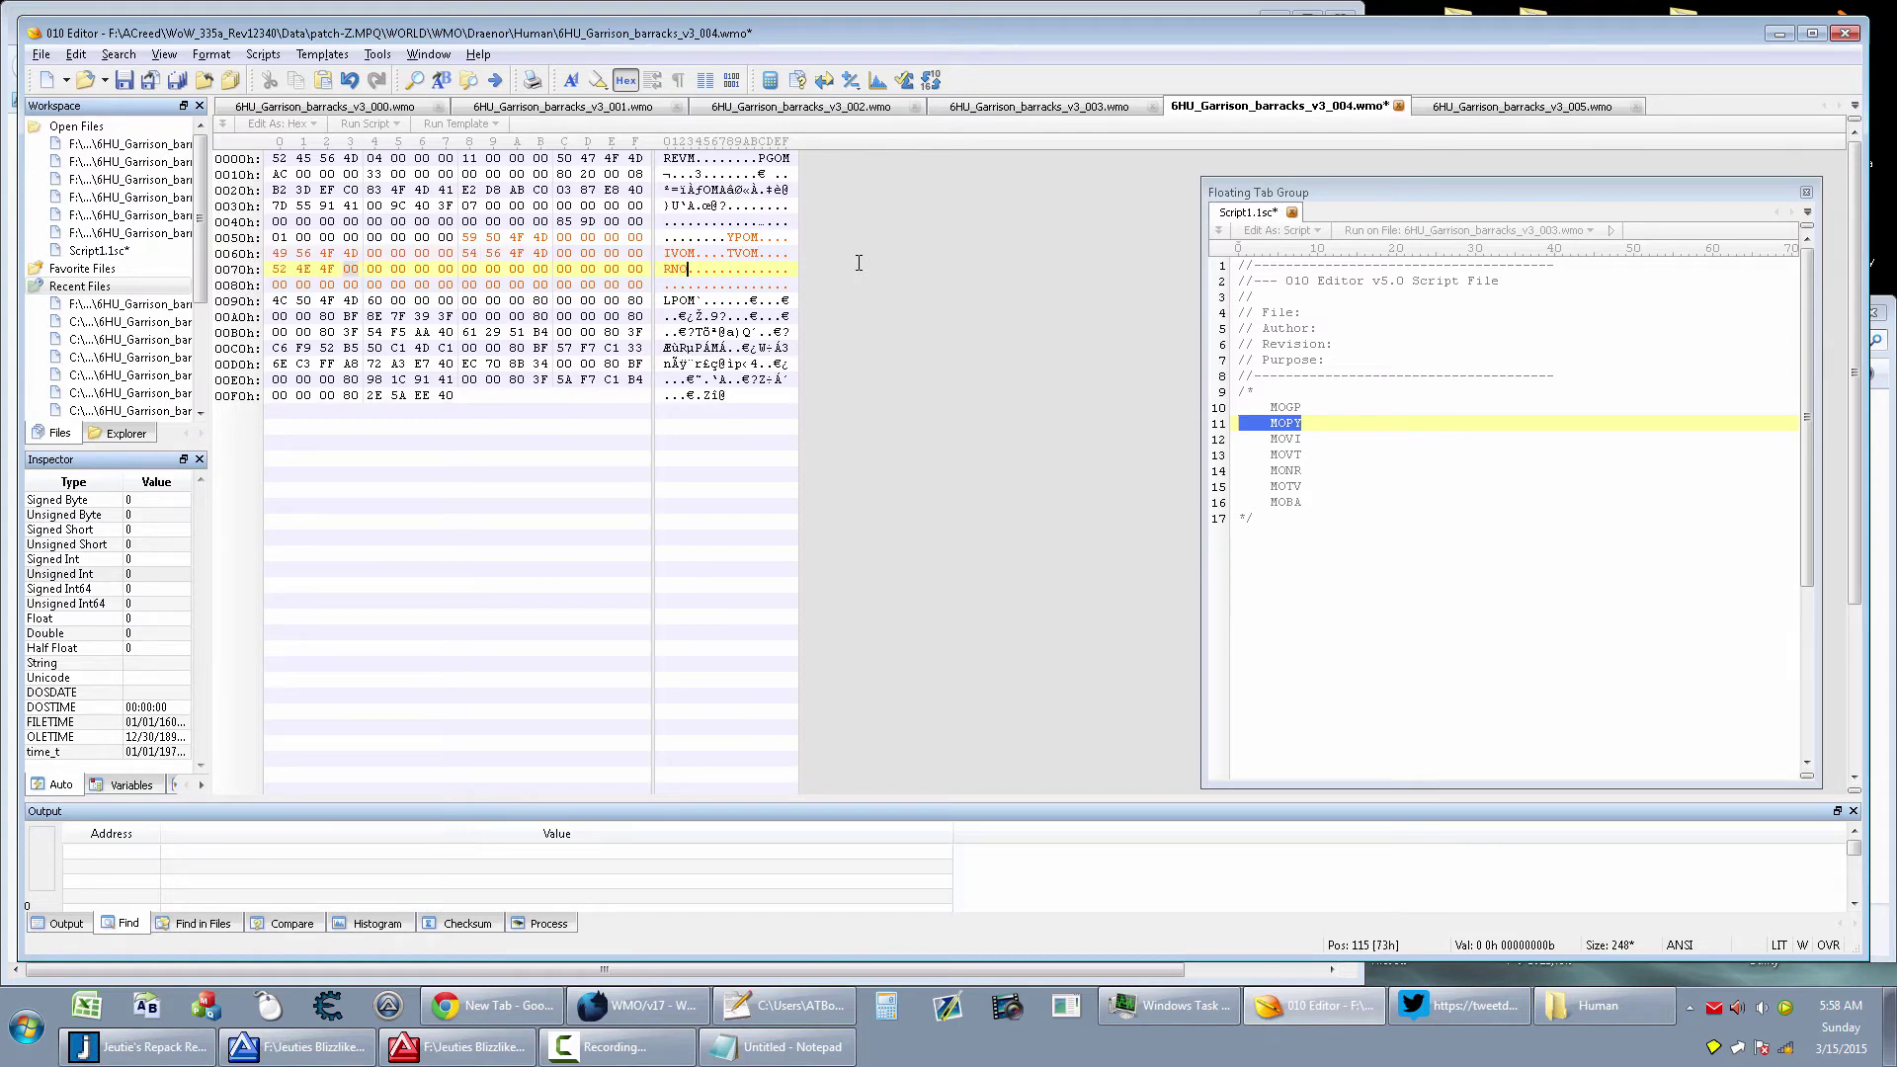
pyautogui.write('M')
# Fix the stray M byte and type the remaining headers VTOM, ABOM and RDOM
pyautogui.press('Right')
pyautogui.press('Right')
pyautogui.press('Right')
pyautogui.press('Right')
pyautogui.write('M')
pyautogui.press('Left')
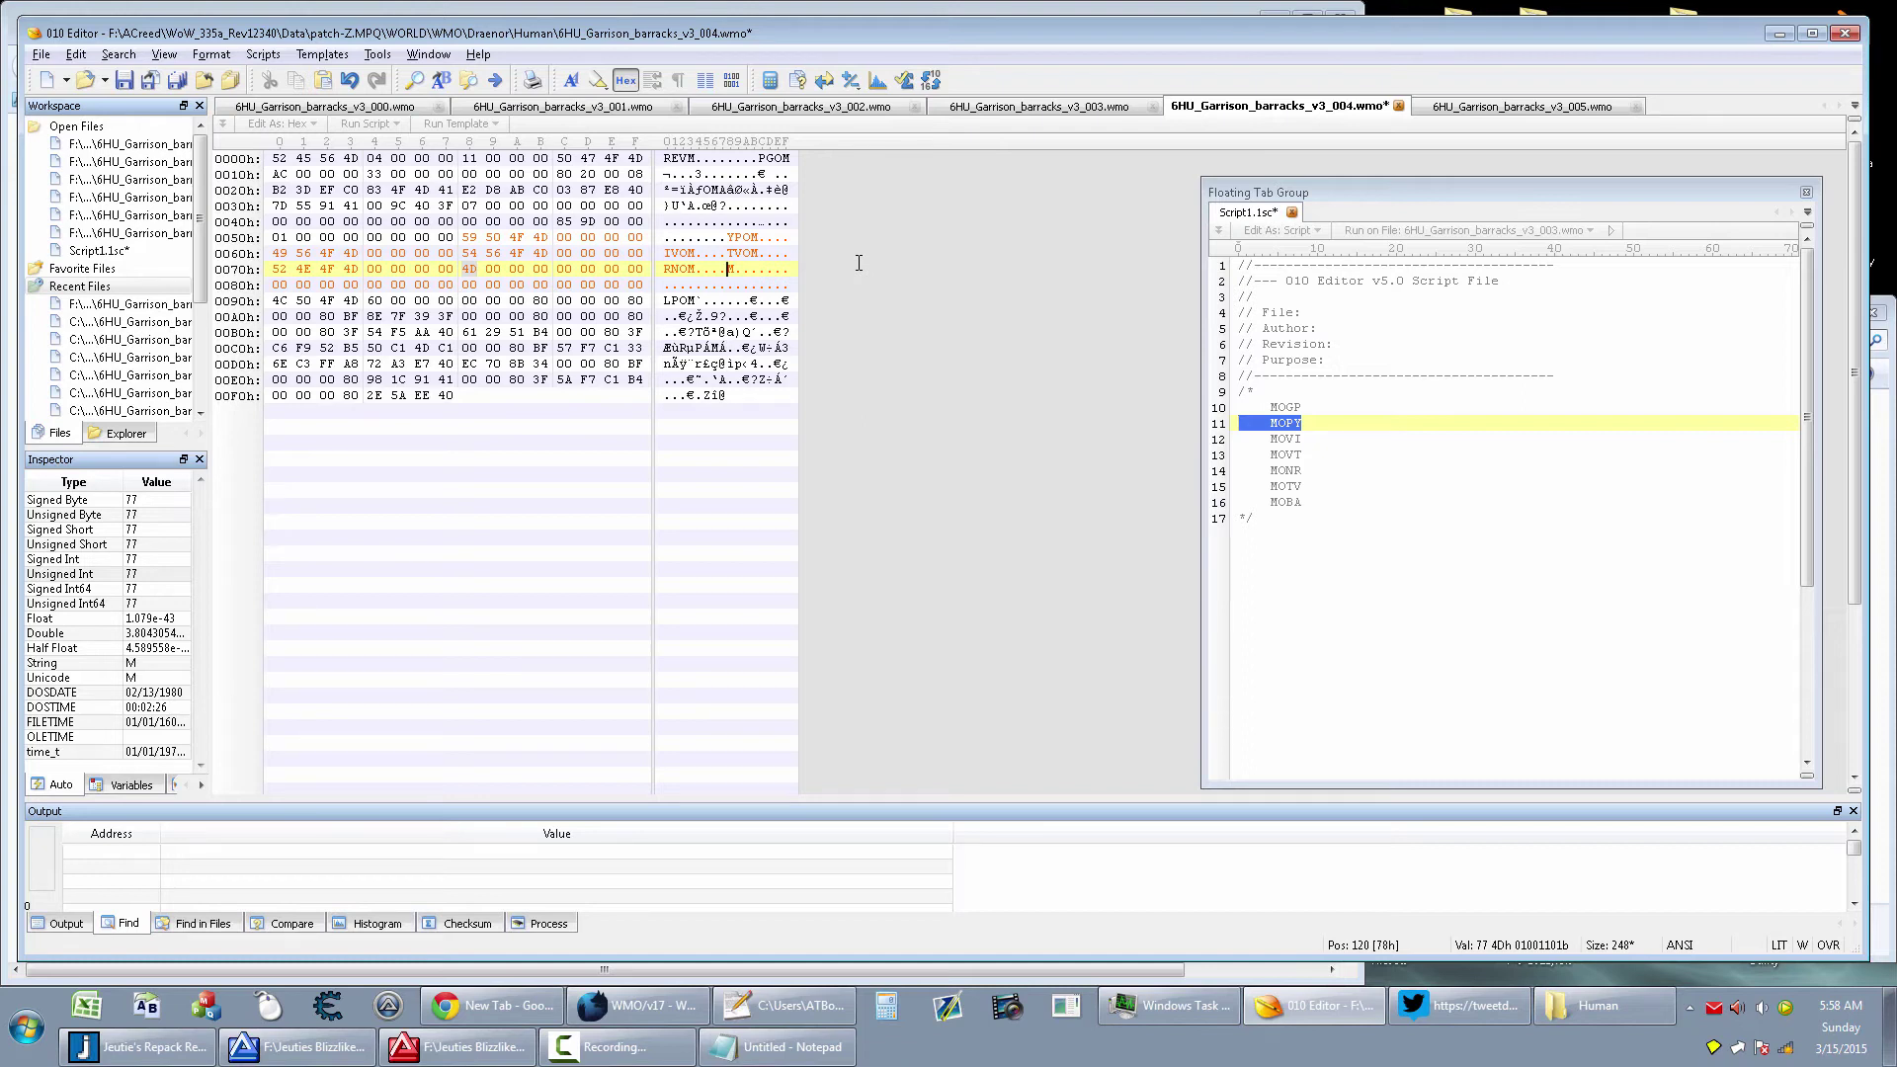
pyautogui.write('VTOM')
pyautogui.press('Right')
pyautogui.press('Right')
pyautogui.press('Right')
pyautogui.press('Right')
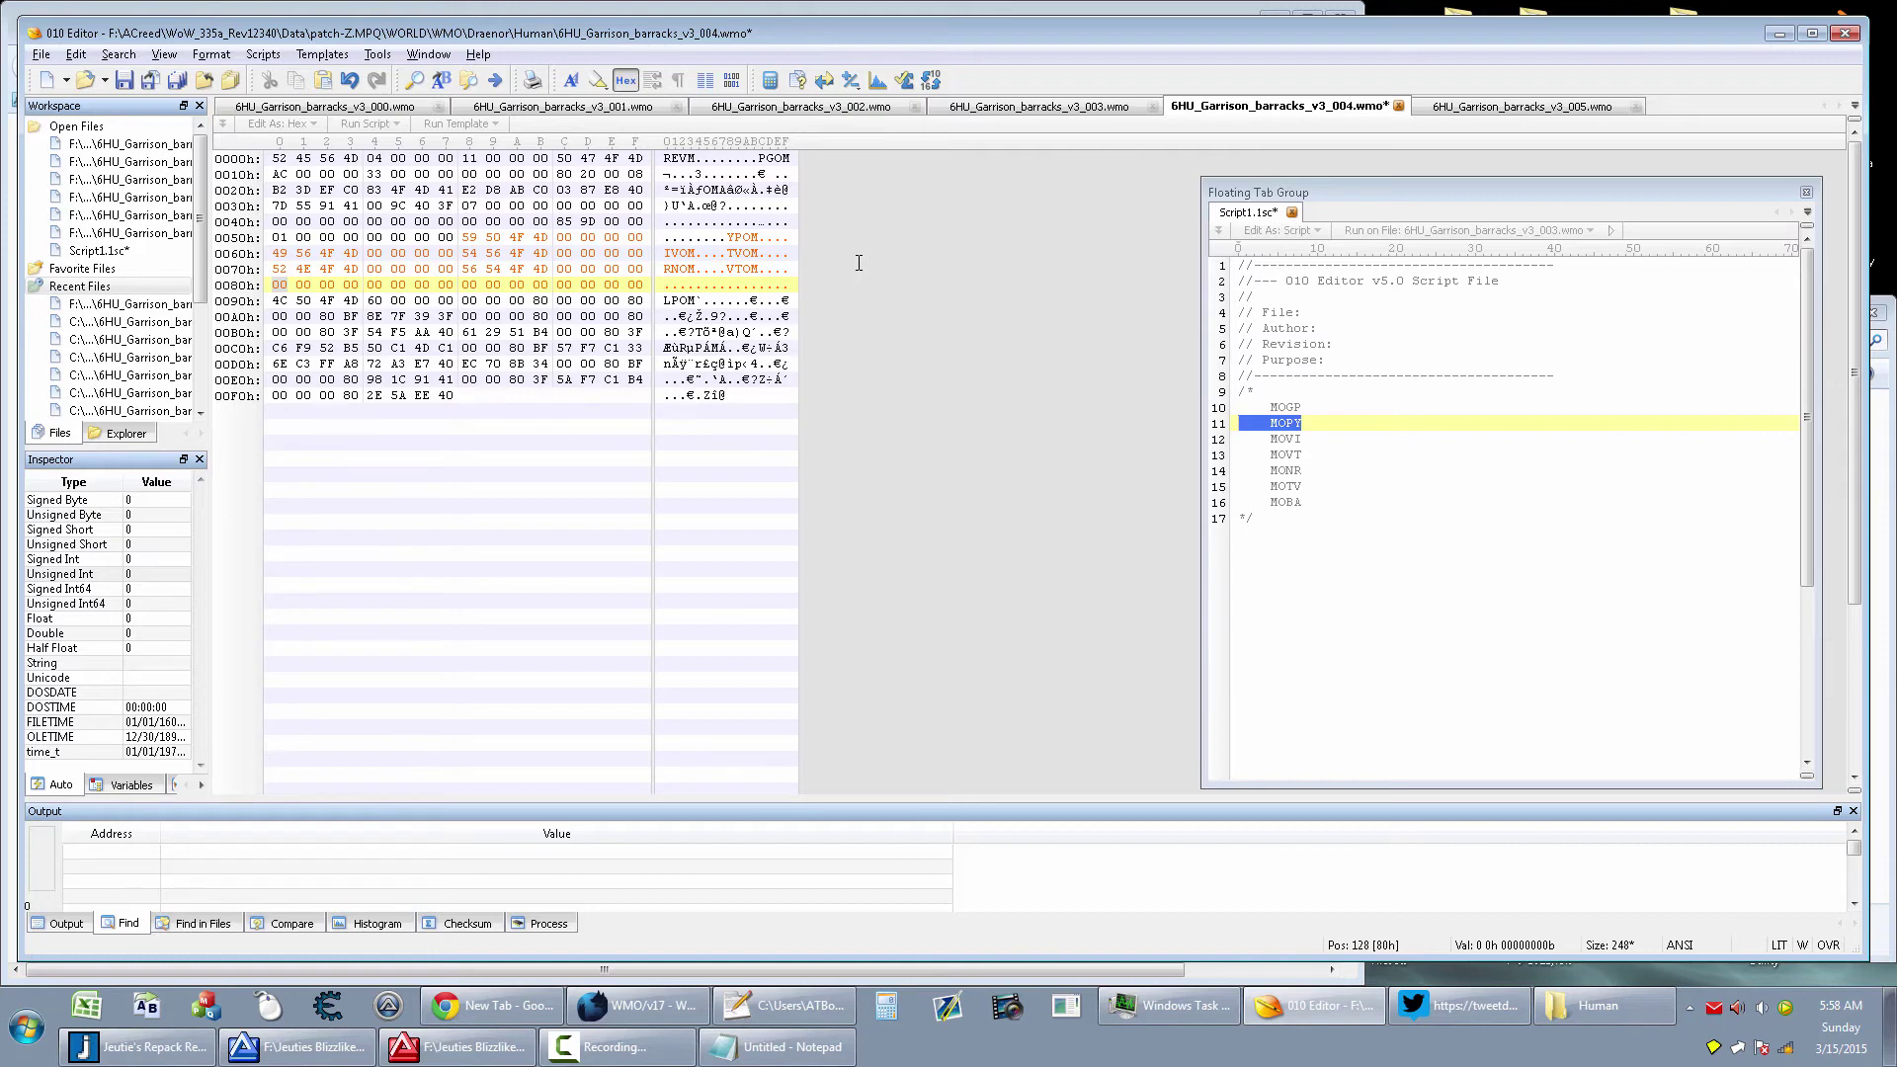
pyautogui.write('ABOM')
pyautogui.press('Right')
pyautogui.press('Right')
pyautogui.press('Right')
pyautogui.press('Right')
pyautogui.write('RDOM')
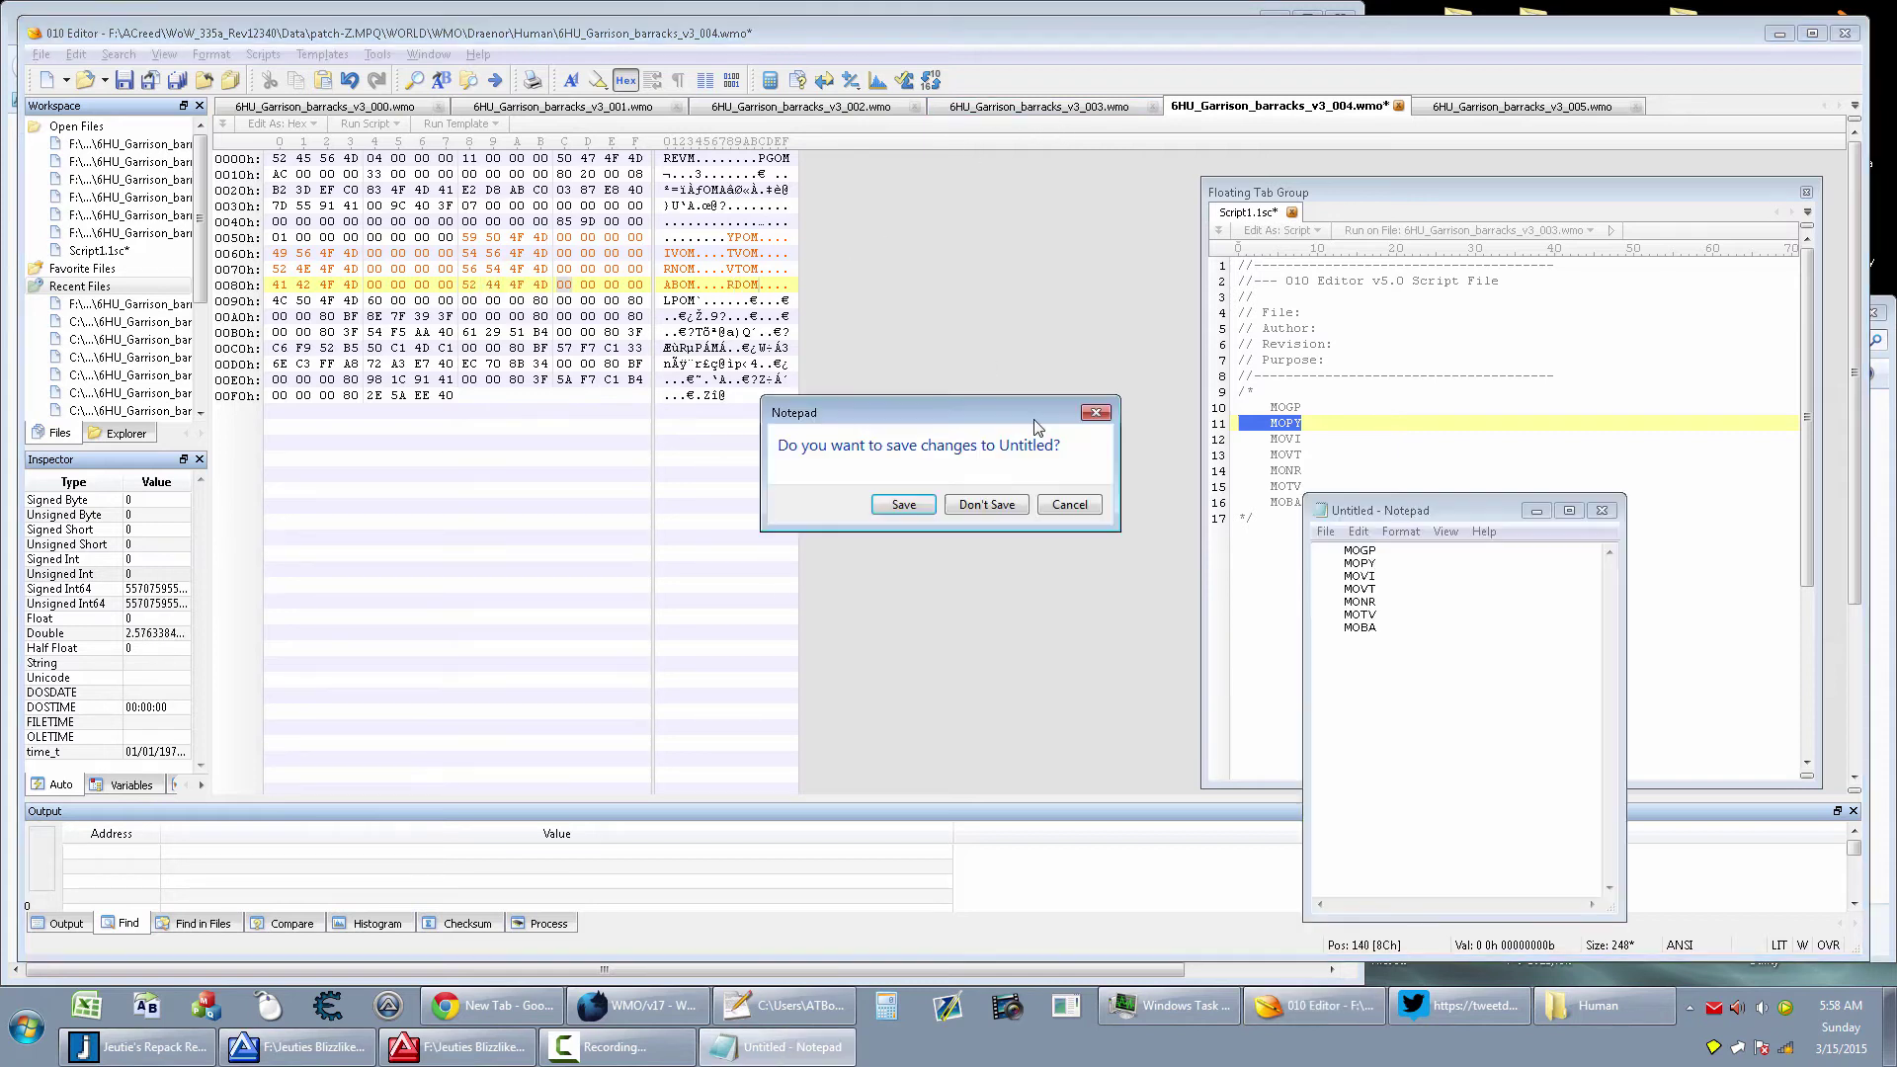
# Close the Notepad chunk list without saving it
pyautogui.hotkey('alt', 'Tab')
pyautogui.hotkey('alt', 'F4')
pyautogui.hotkey('alt', 'Tab')
pyautogui.click(986, 505)
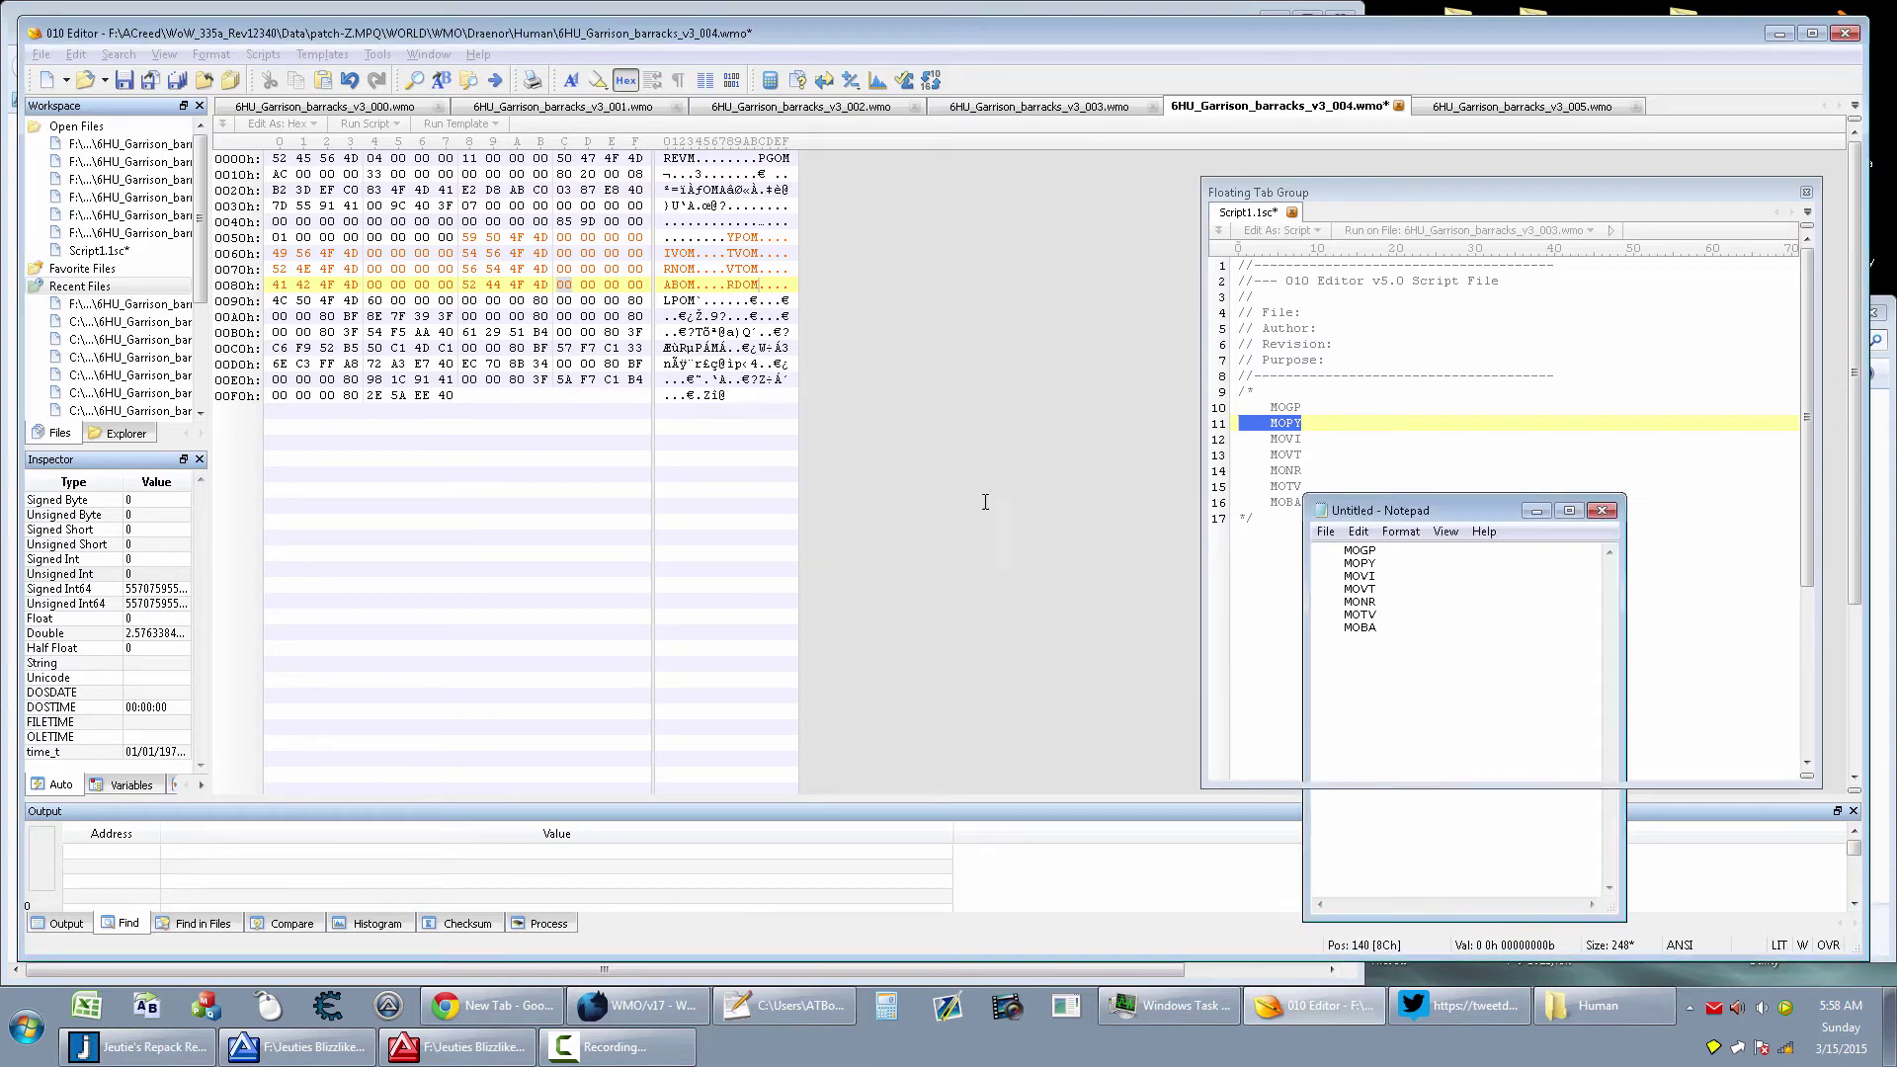
# Highlight the optional MOLR and MODR chunks on the WoWDev page, then return to 010 Editor
pyautogui.click(649, 1008)
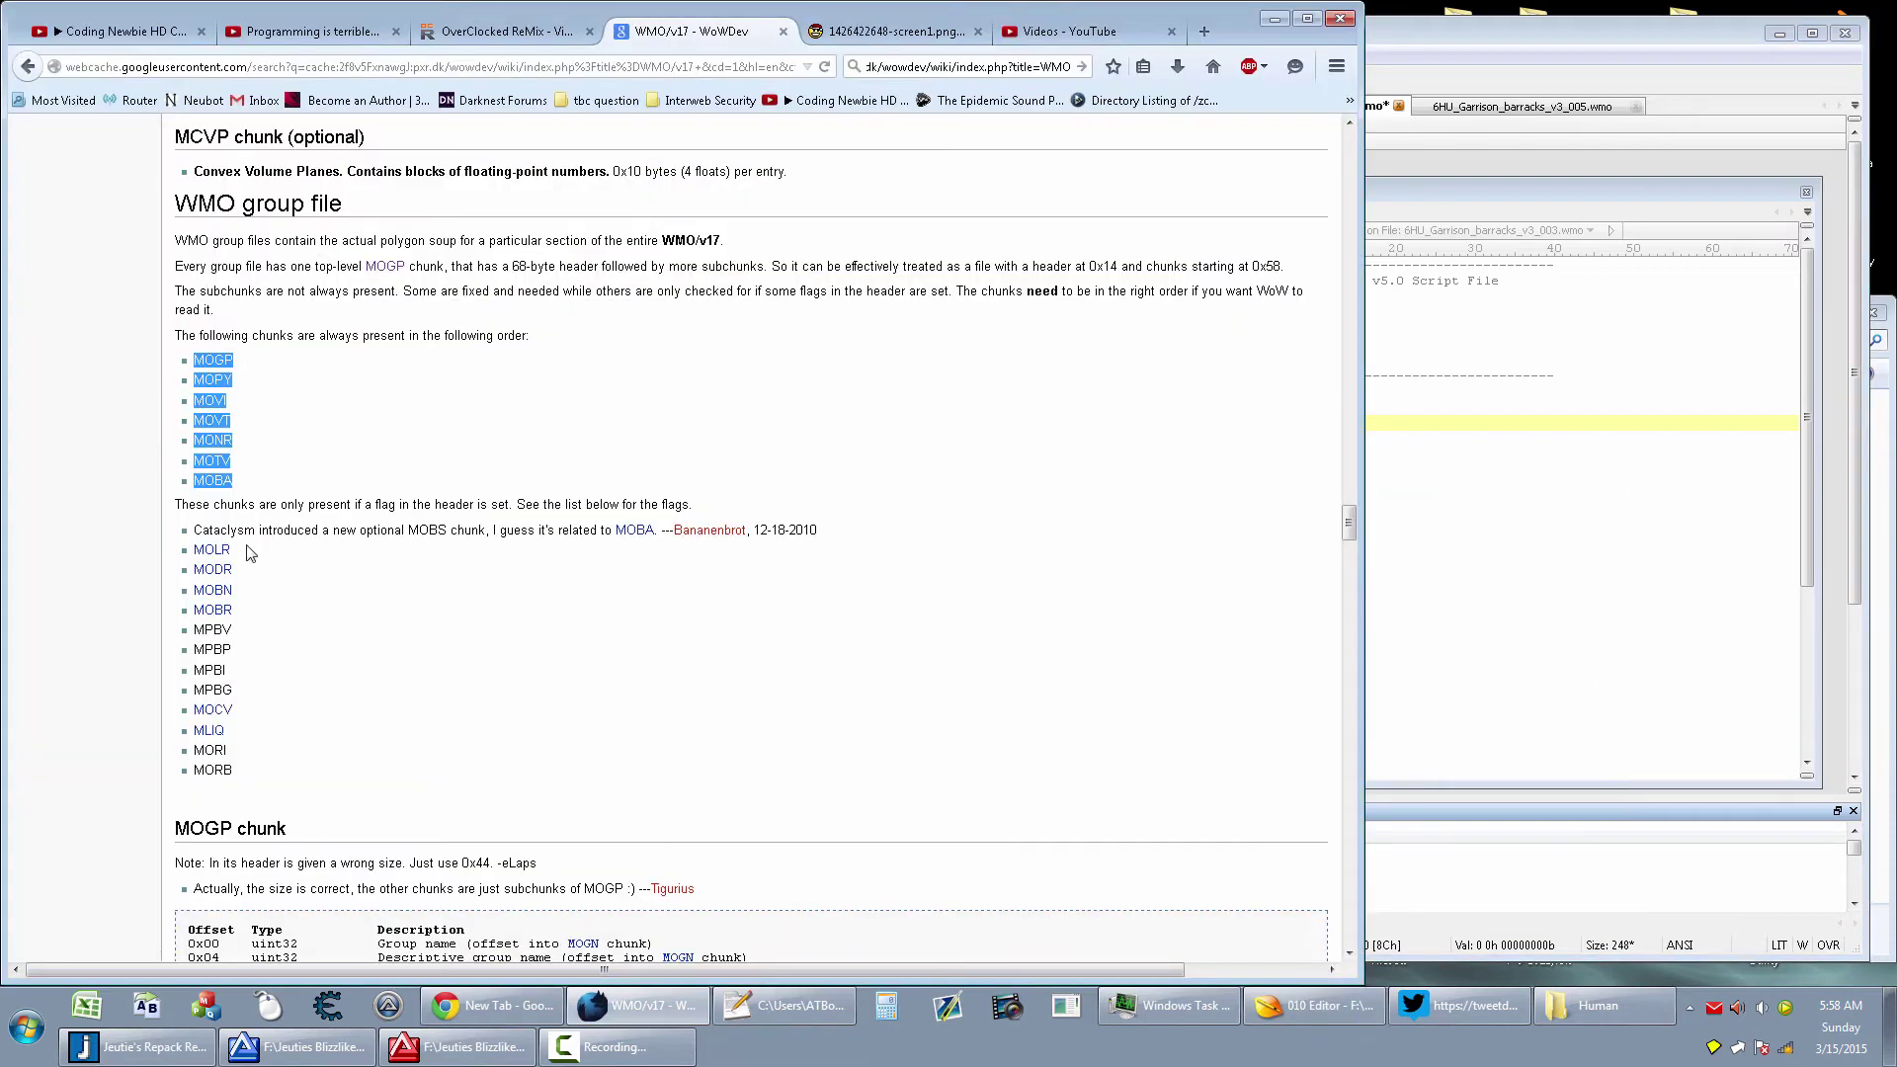
pyautogui.moveTo(252, 551); pyautogui.dragTo(188, 553)
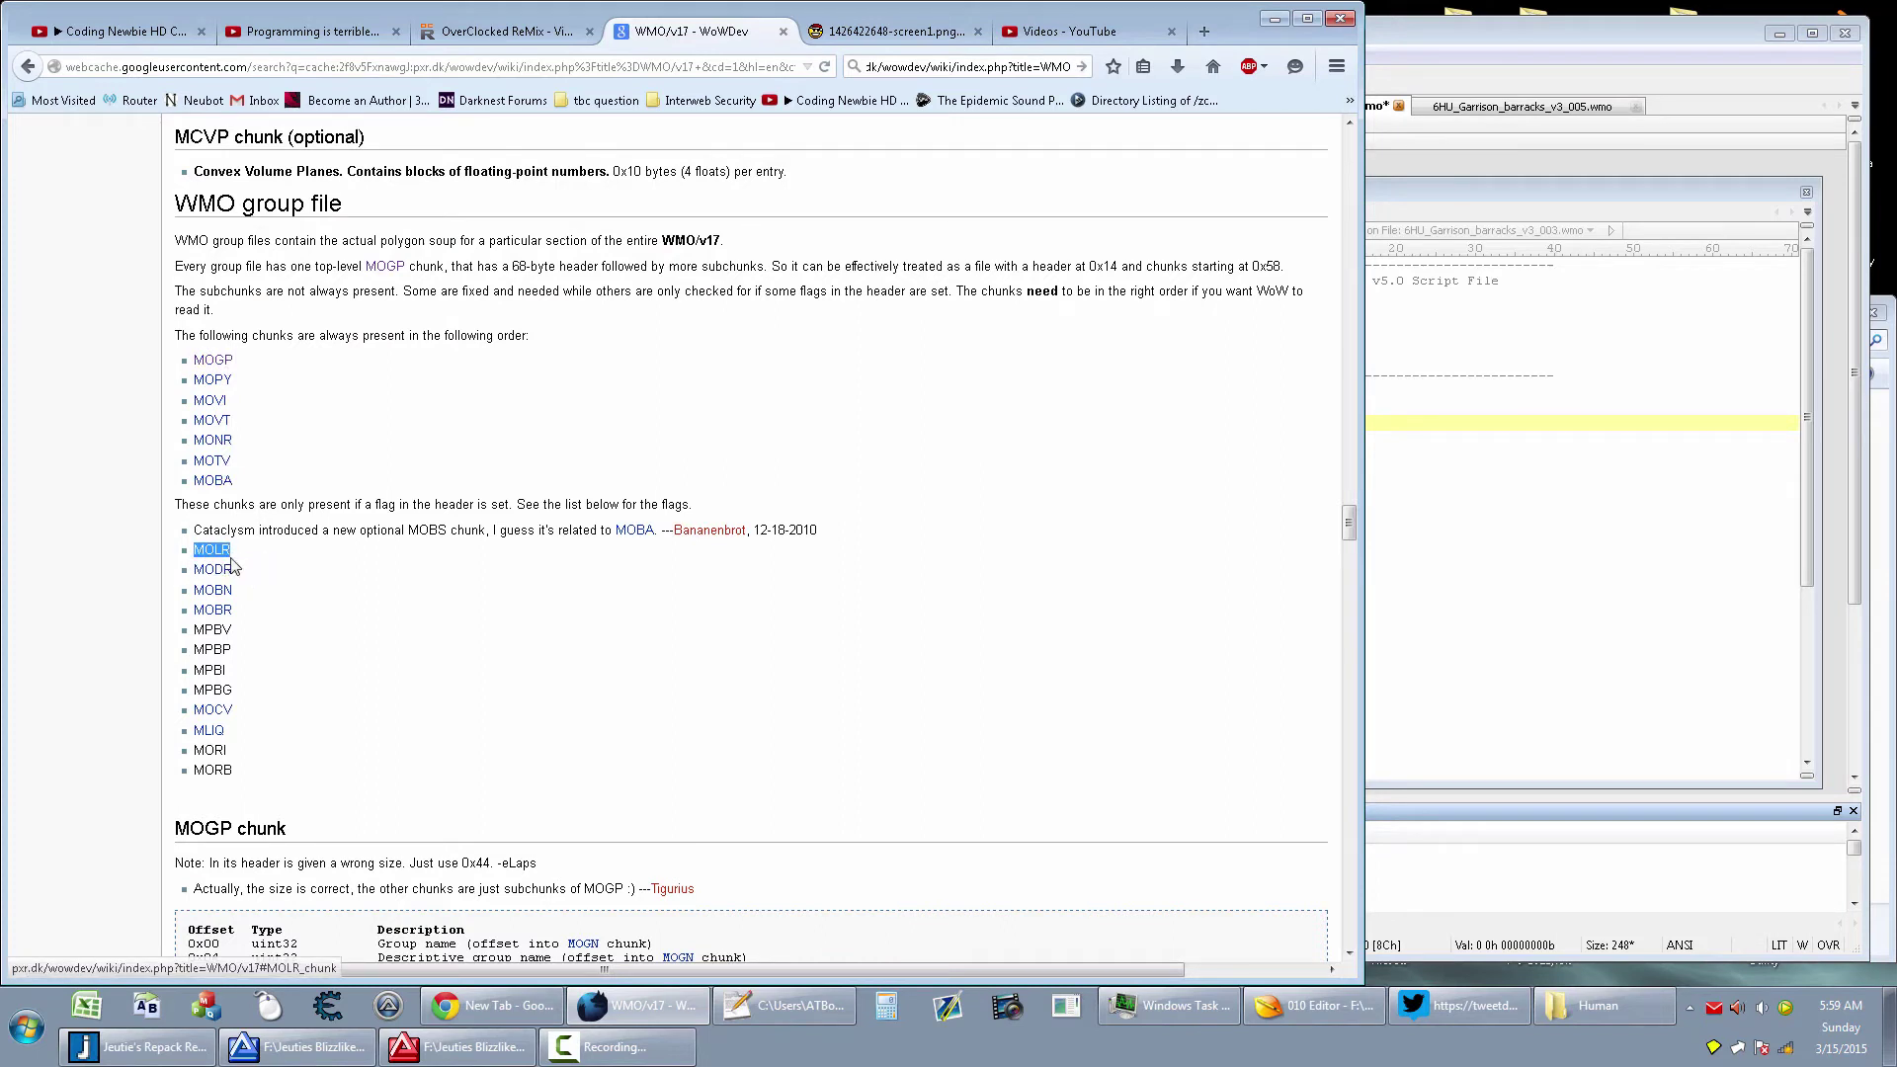
pyautogui.moveTo(240, 575); pyautogui.dragTo(193, 573)
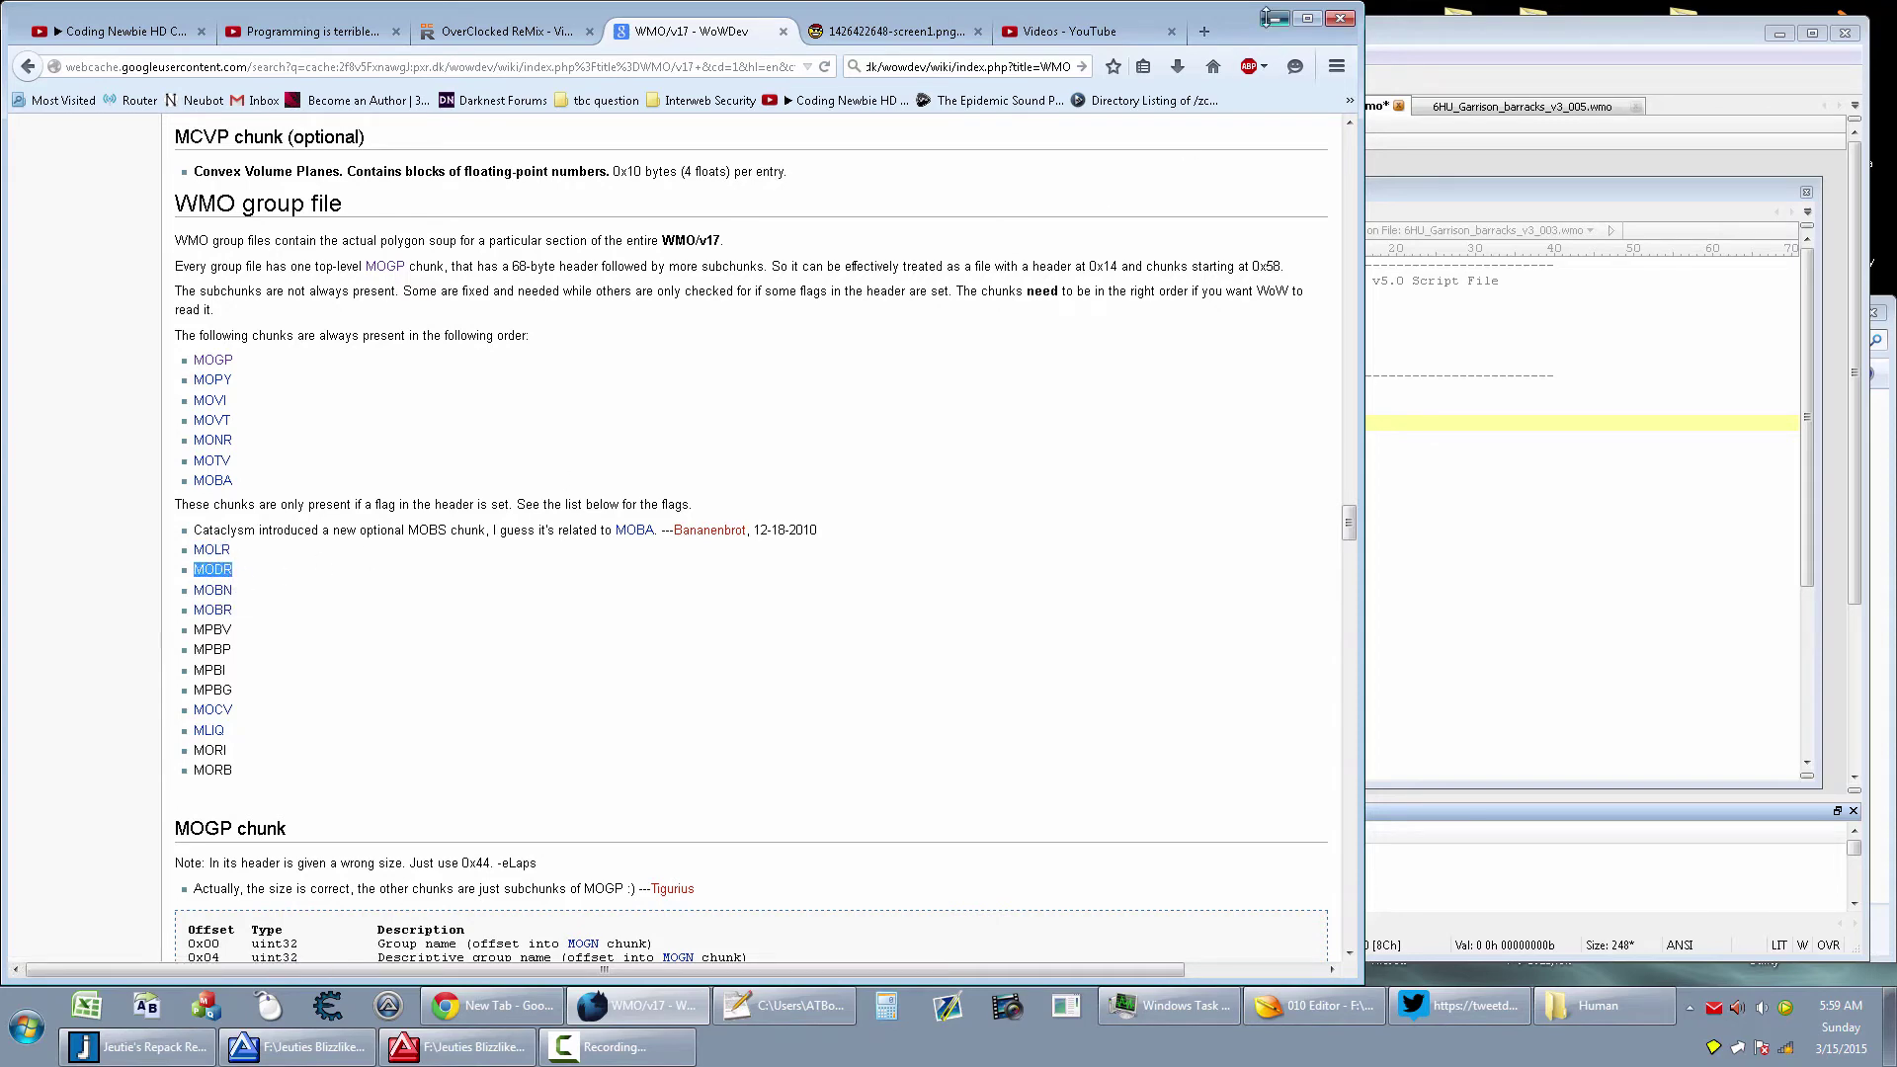
pyautogui.hotkey('alt', 'Tab')
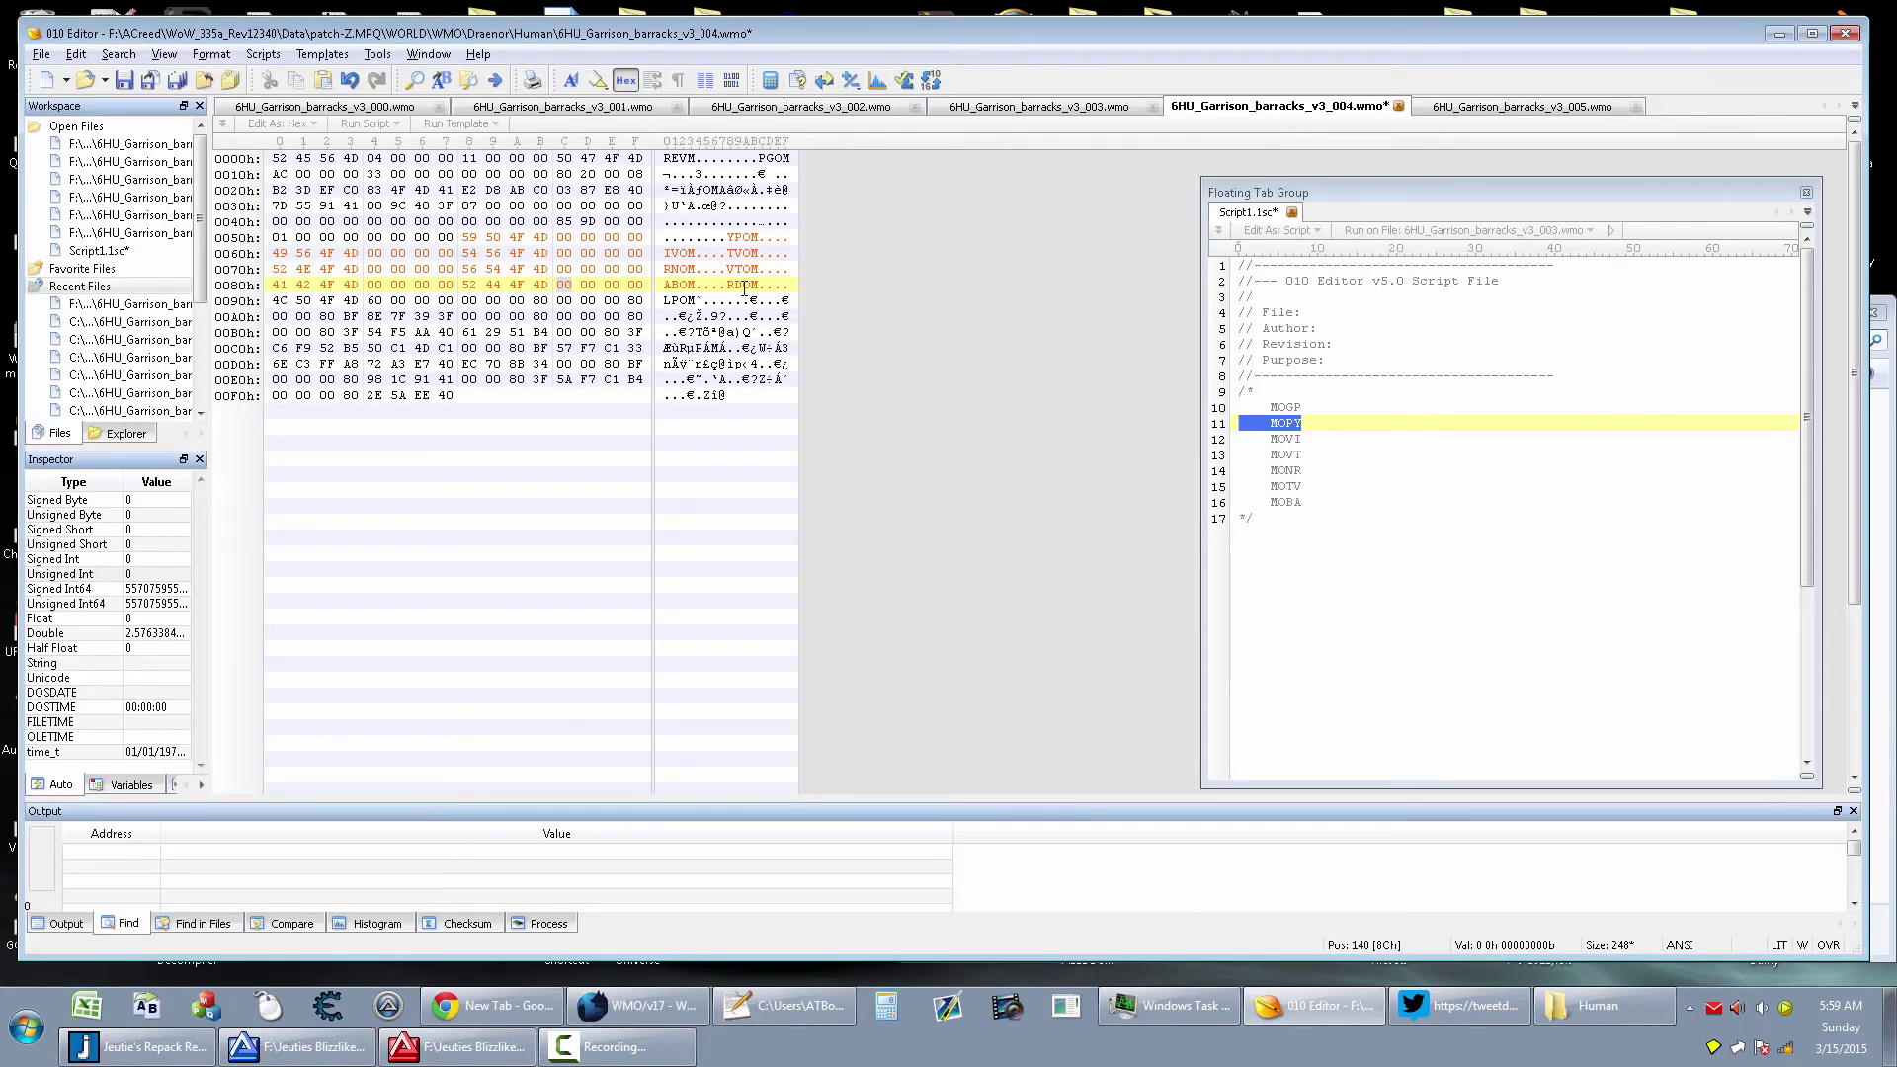
# Delete bytes 88h–8Fh, the RDOM tag plus four zeros, leaving the file at 240 bytes
pyautogui.moveTo(728, 285); pyautogui.dragTo(757, 286)
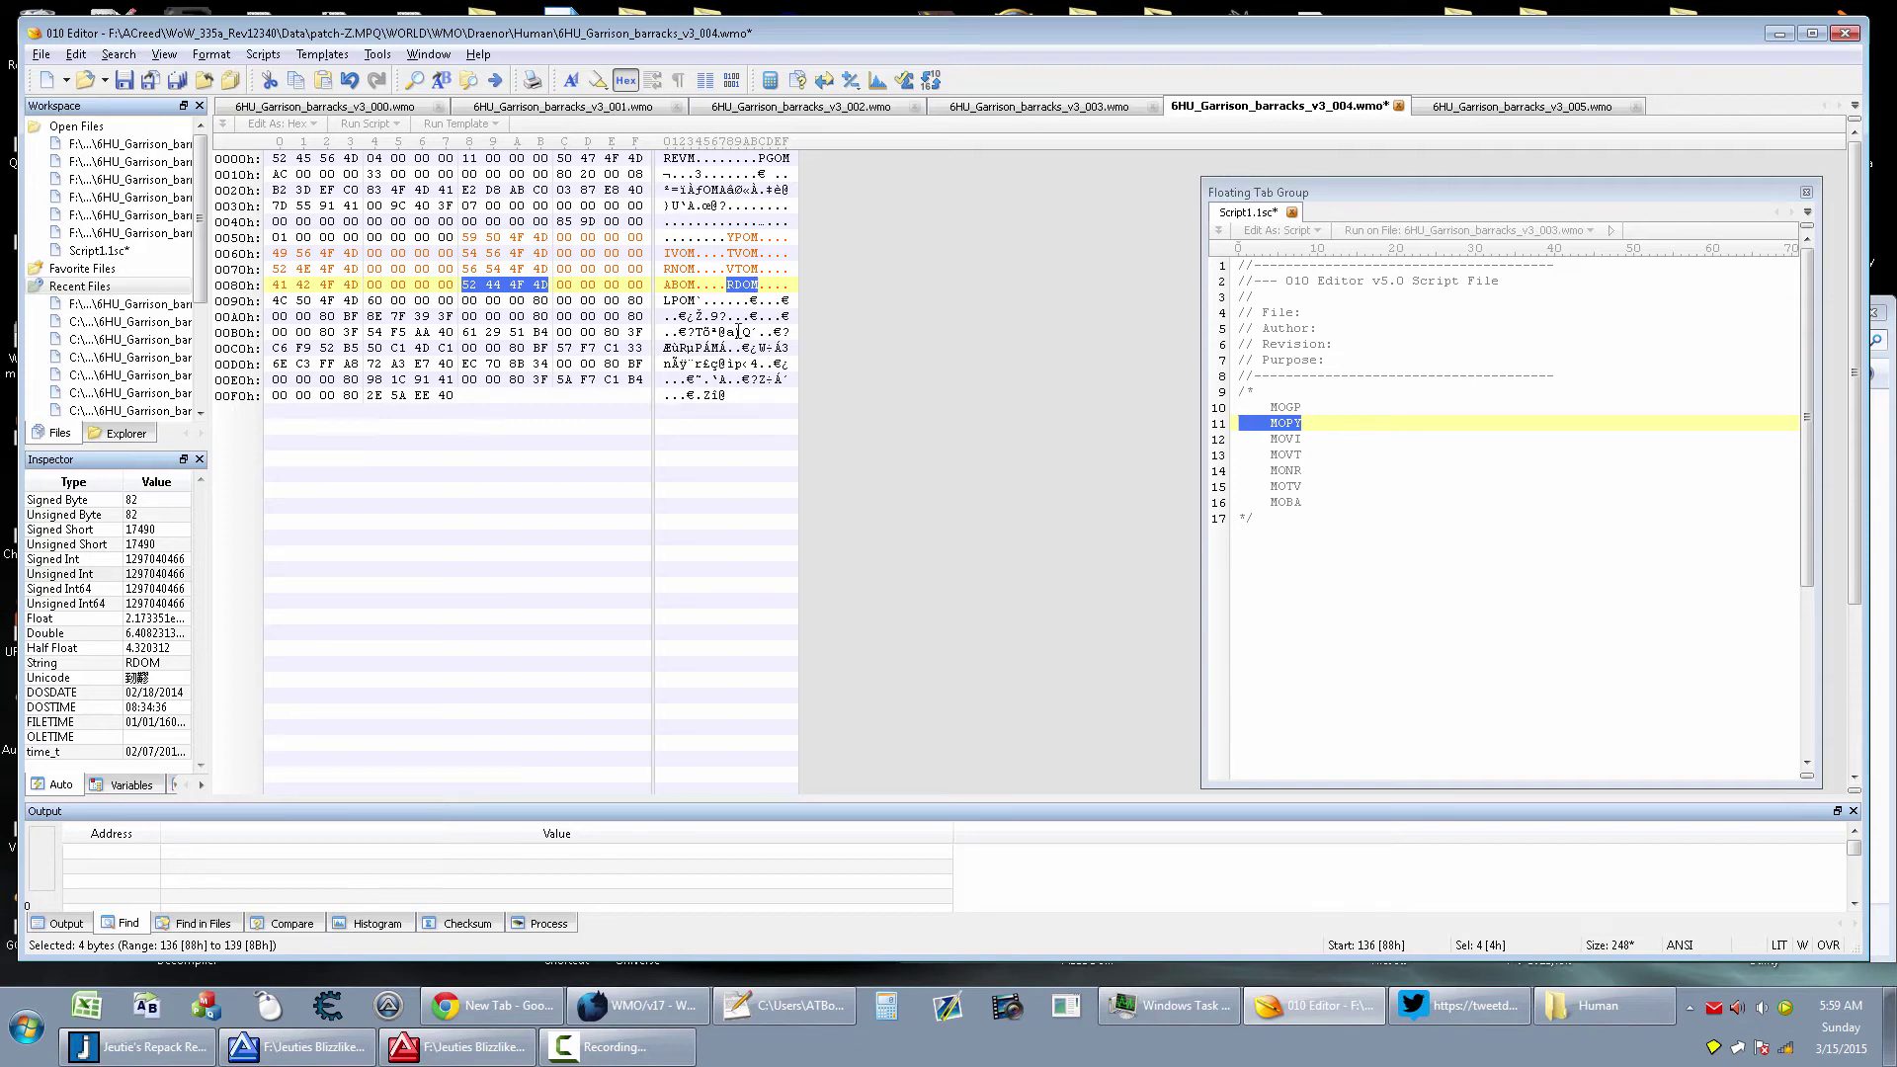
pyautogui.moveTo(727, 285); pyautogui.dragTo(787, 284)
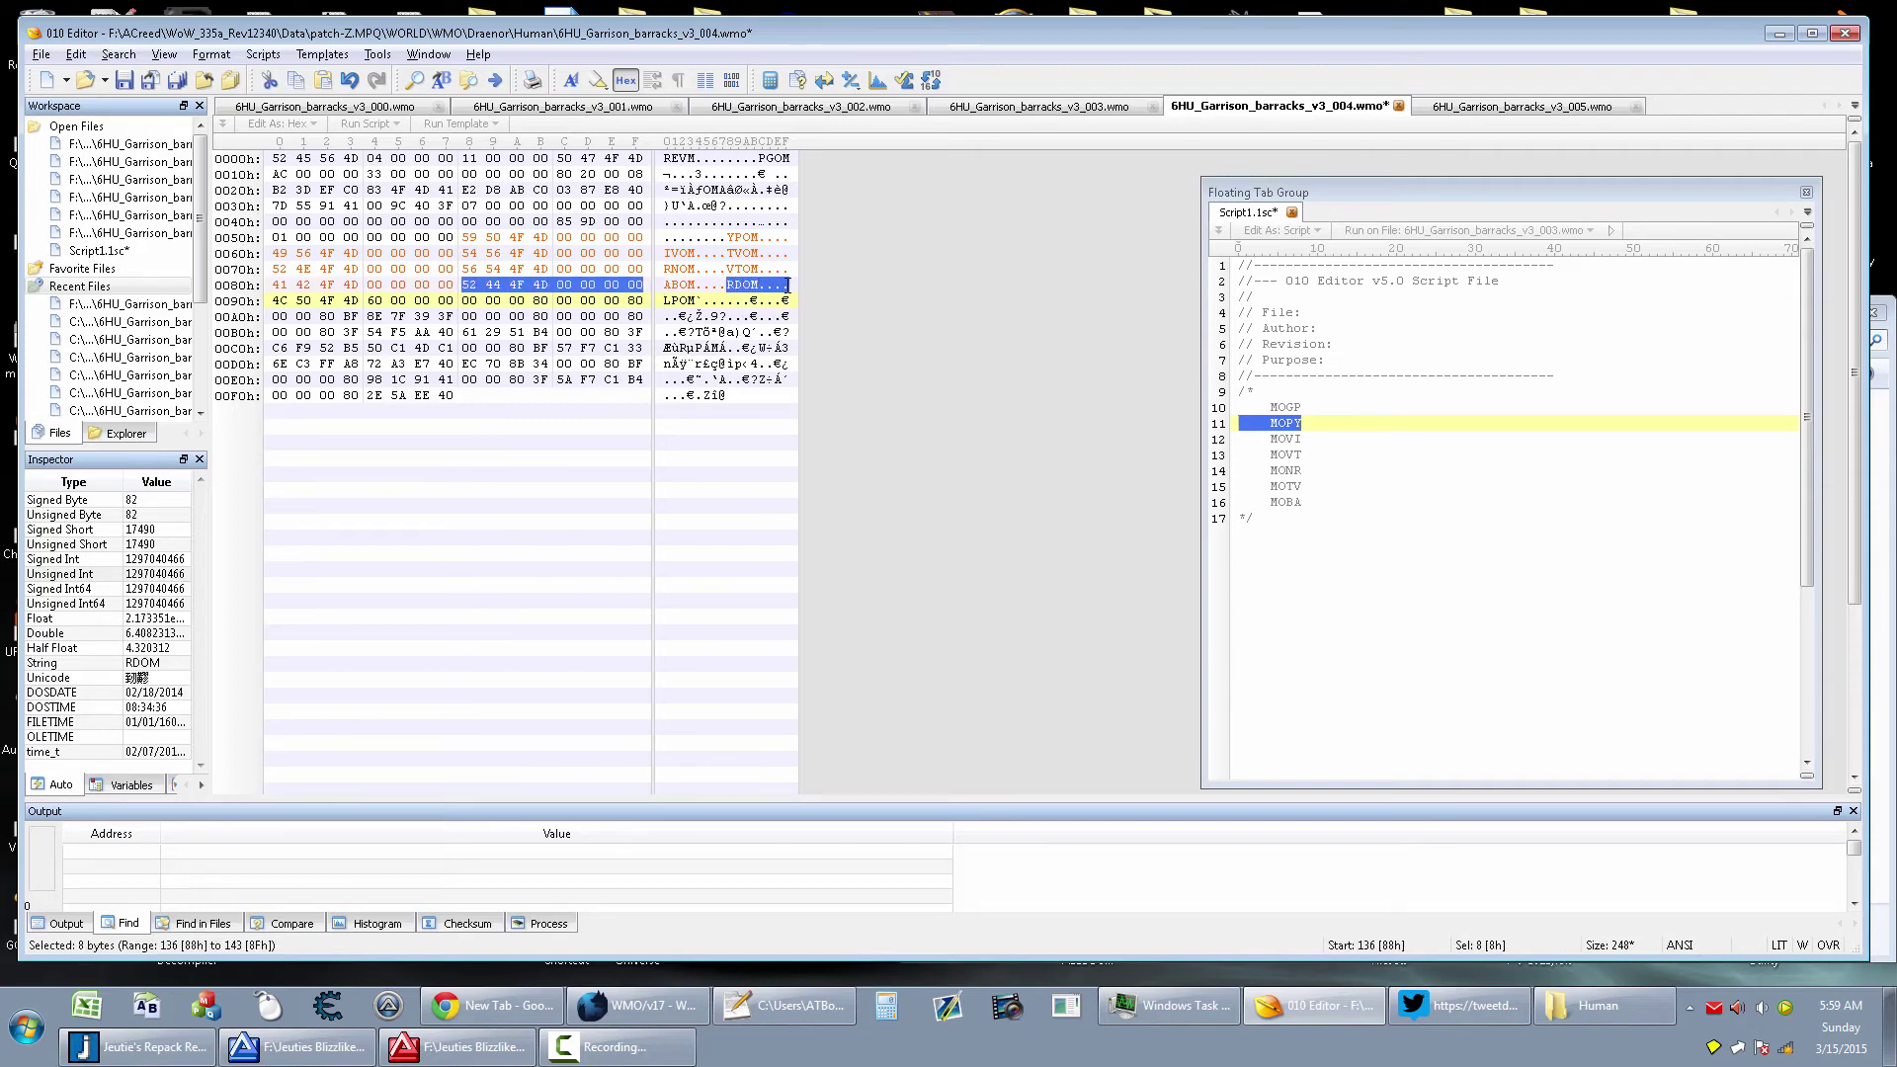
pyautogui.press('Delete')
pyautogui.click(745, 301)
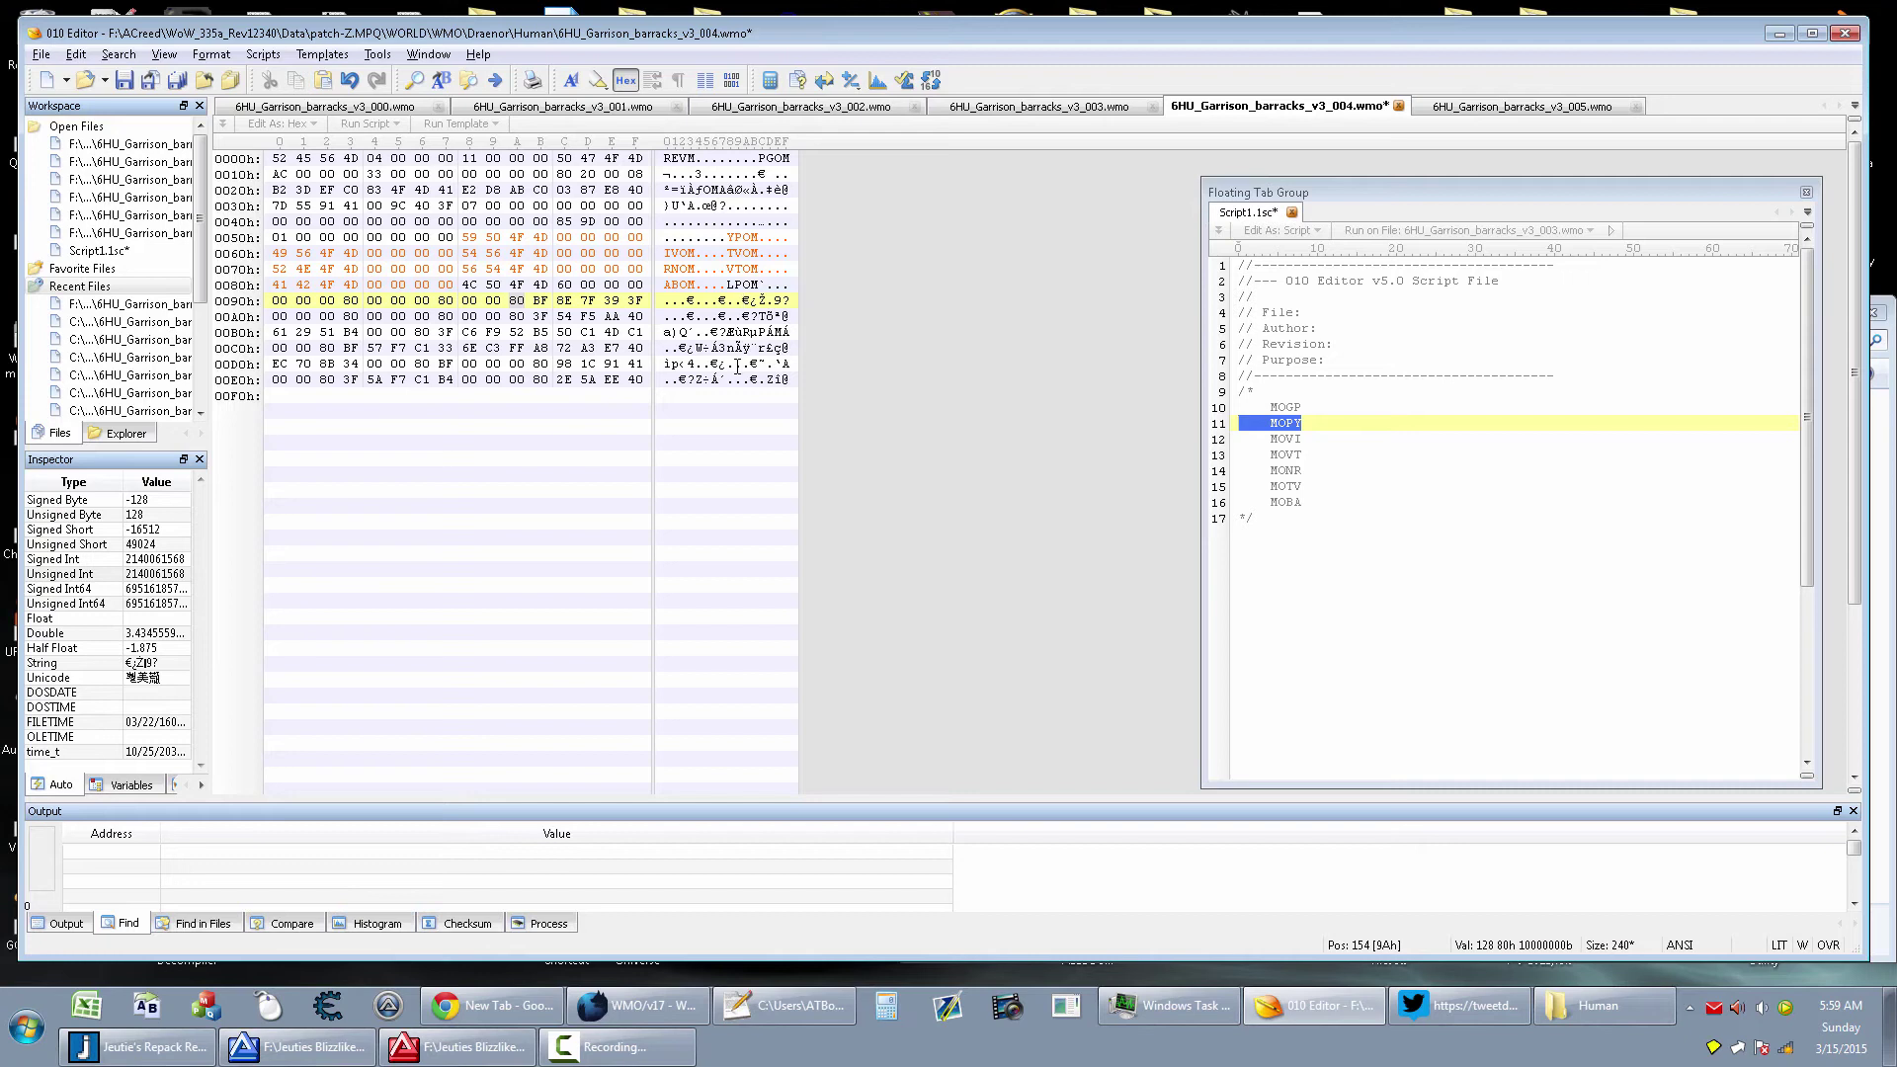
# Undo the accidental edit so offset 1Dh reads 20h again, then save the 240-byte file
pyautogui.click(588, 174)
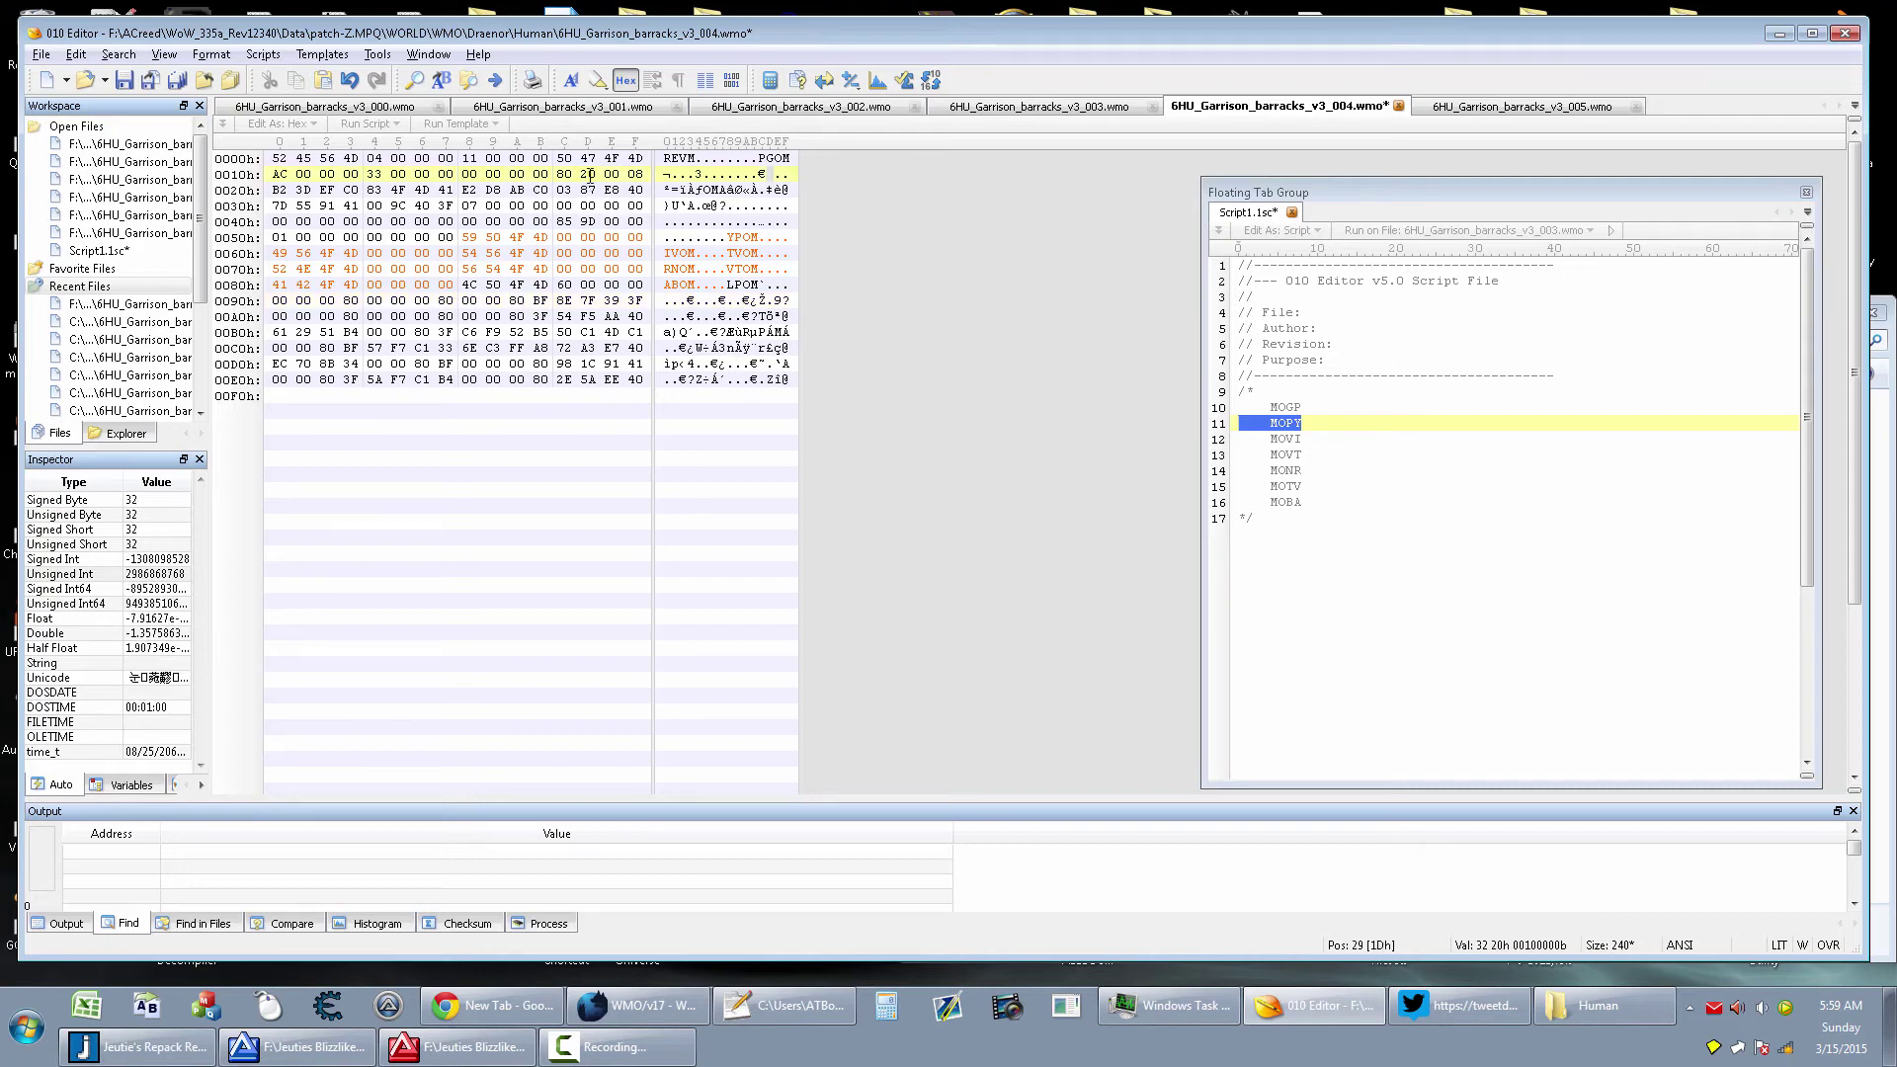
pyautogui.moveTo(589, 174); pyautogui.dragTo(565, 174)
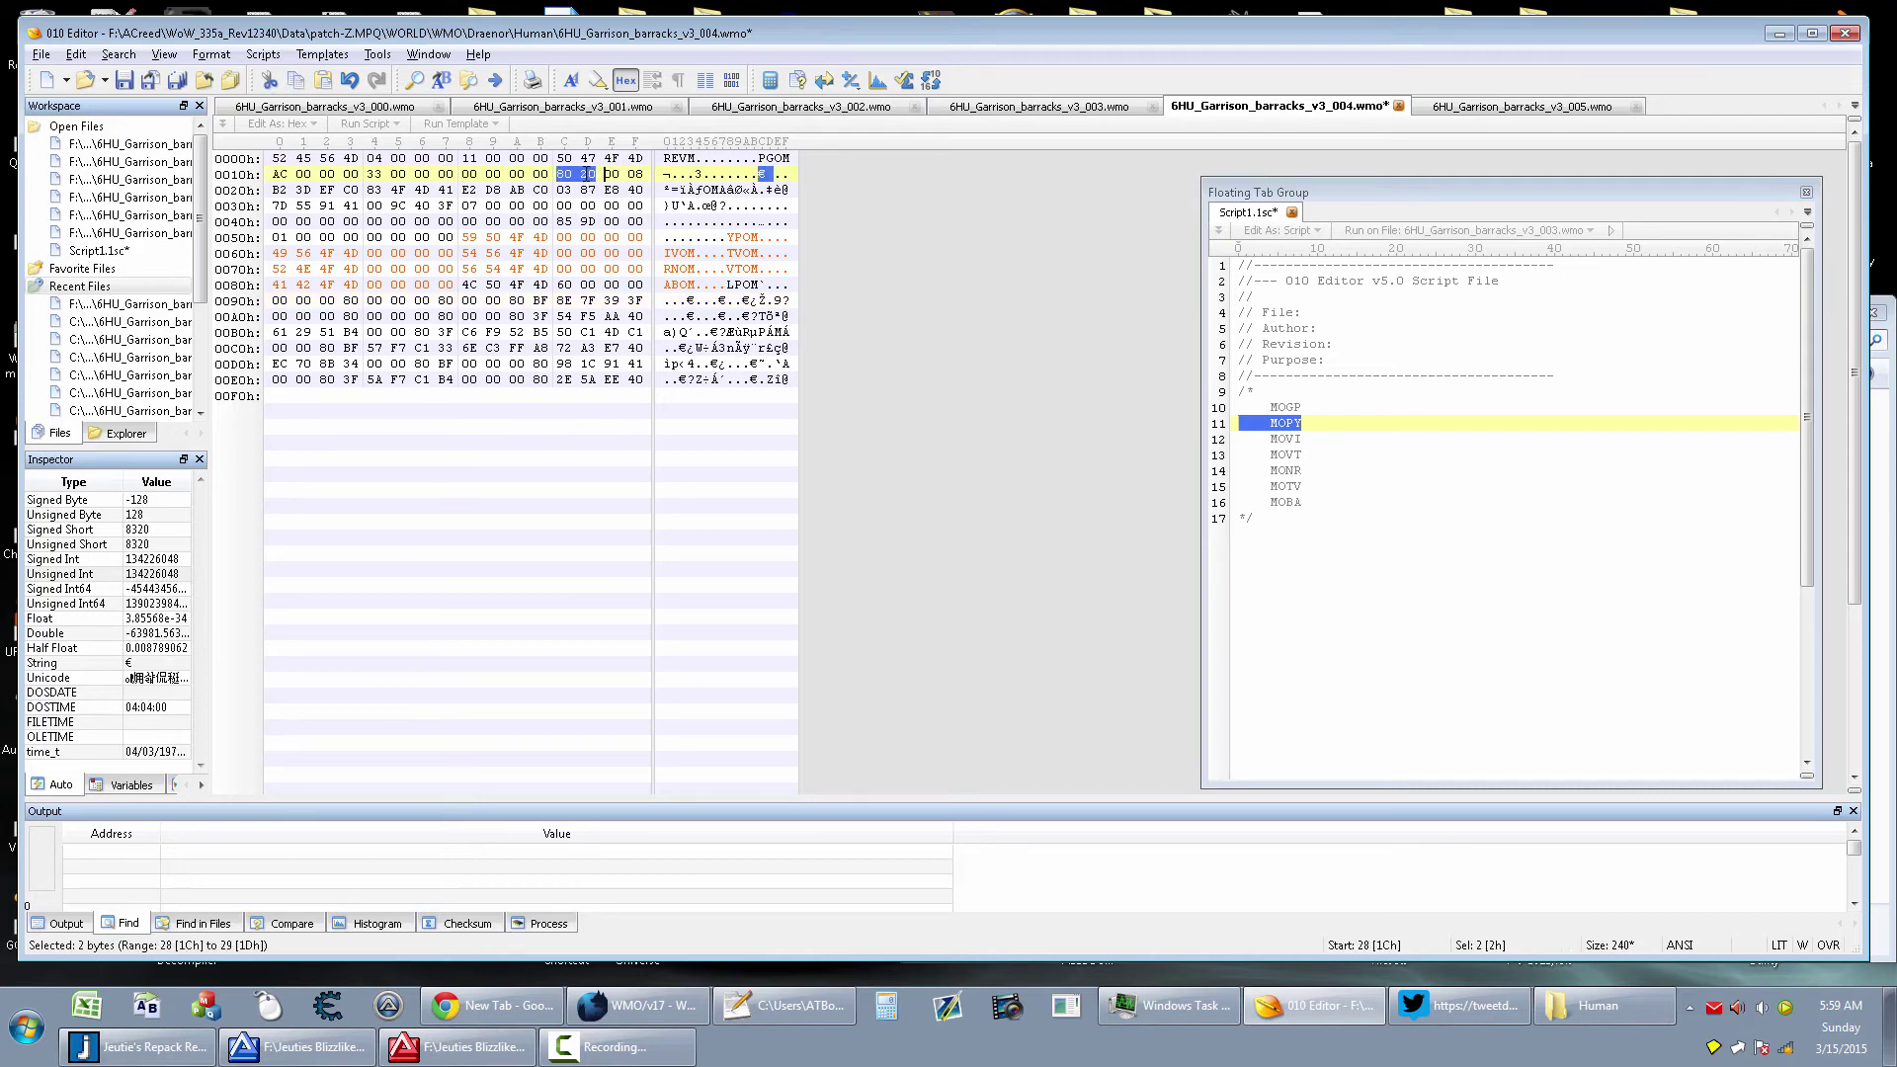
pyautogui.click(588, 175)
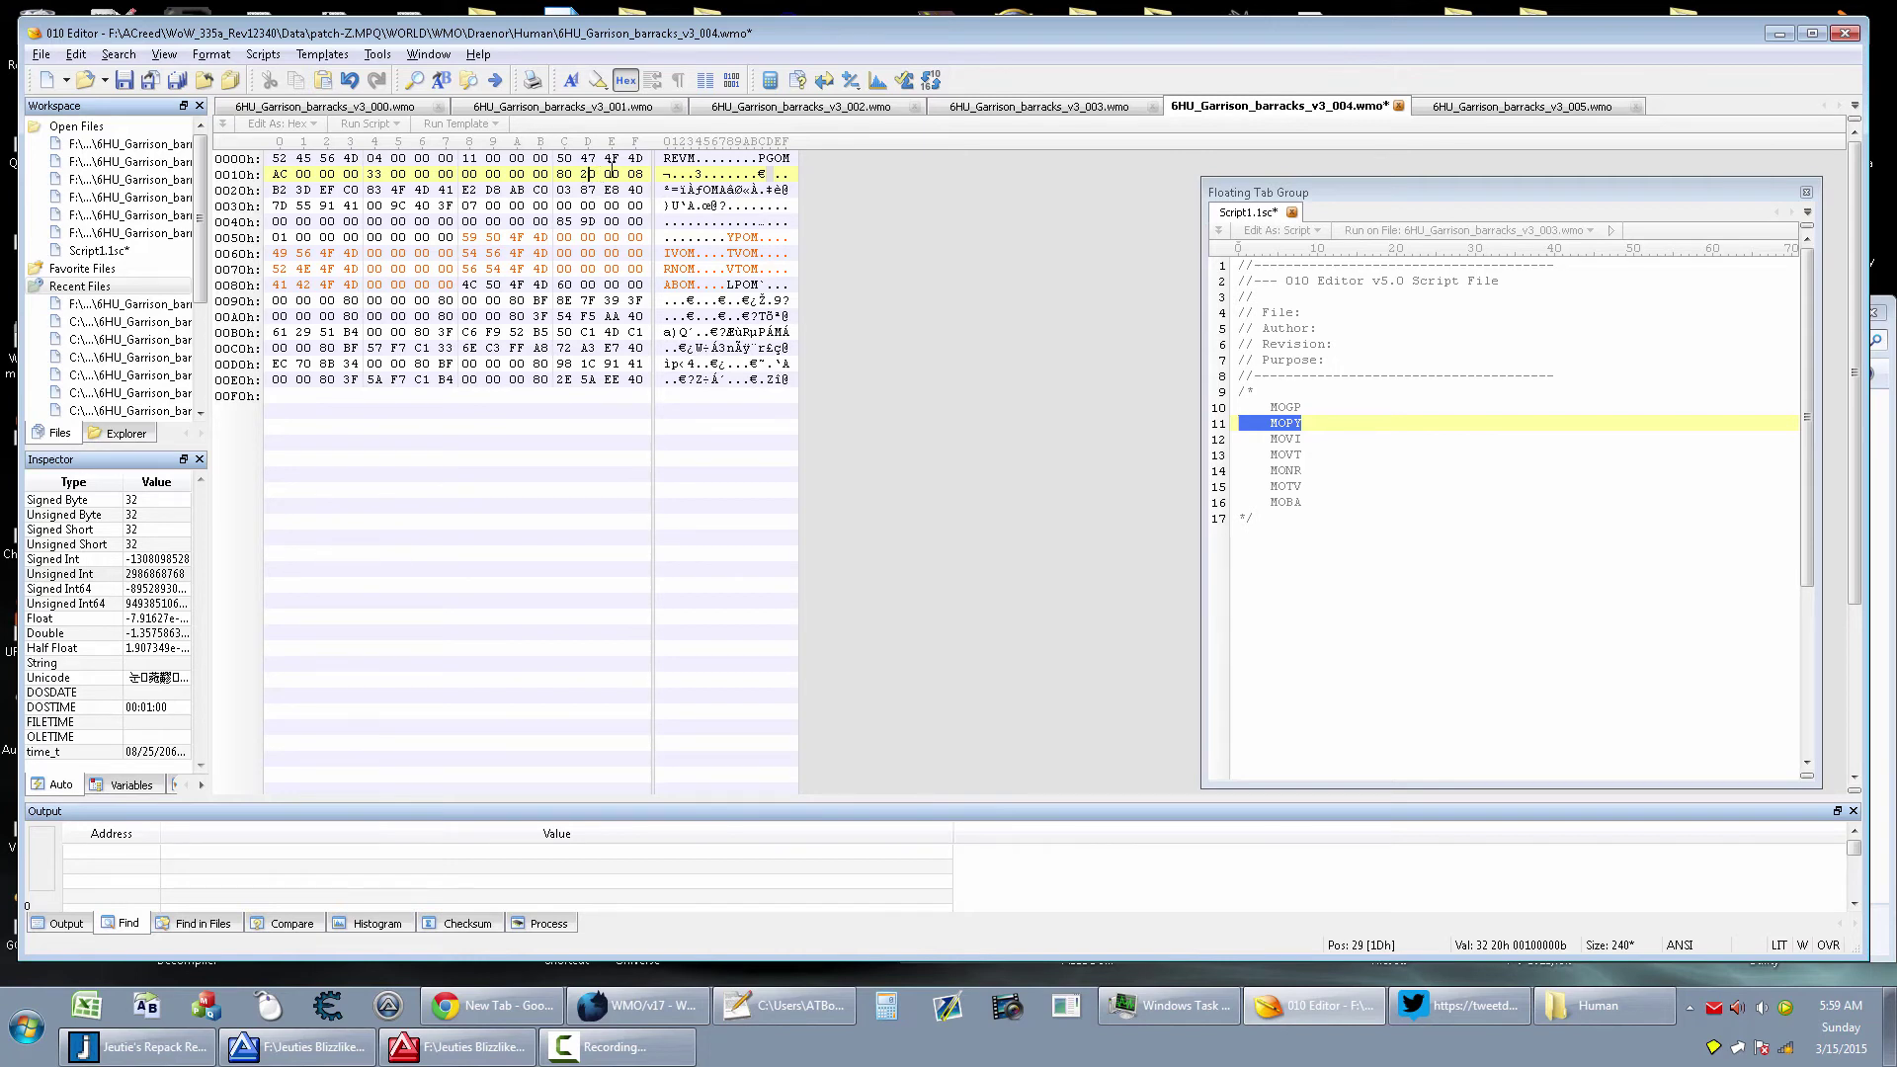
pyautogui.write('8')
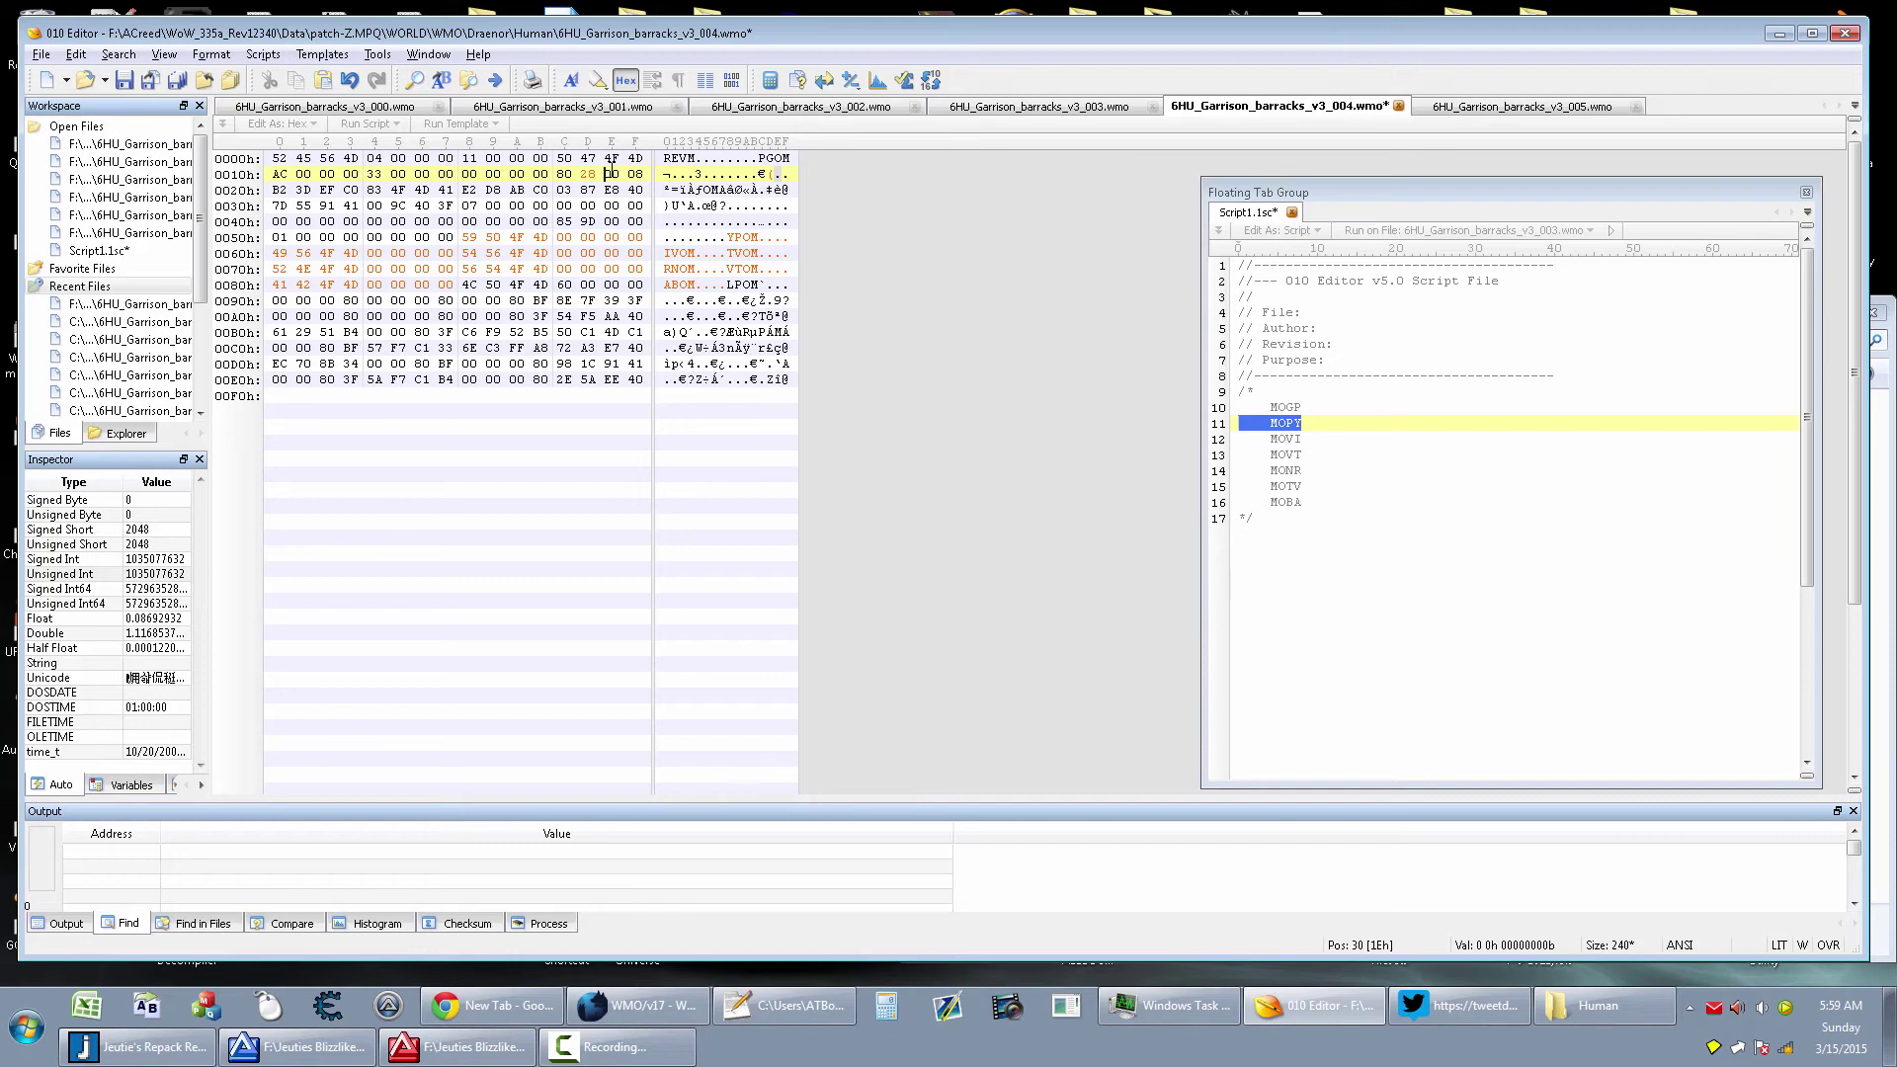
pyautogui.press('Left')
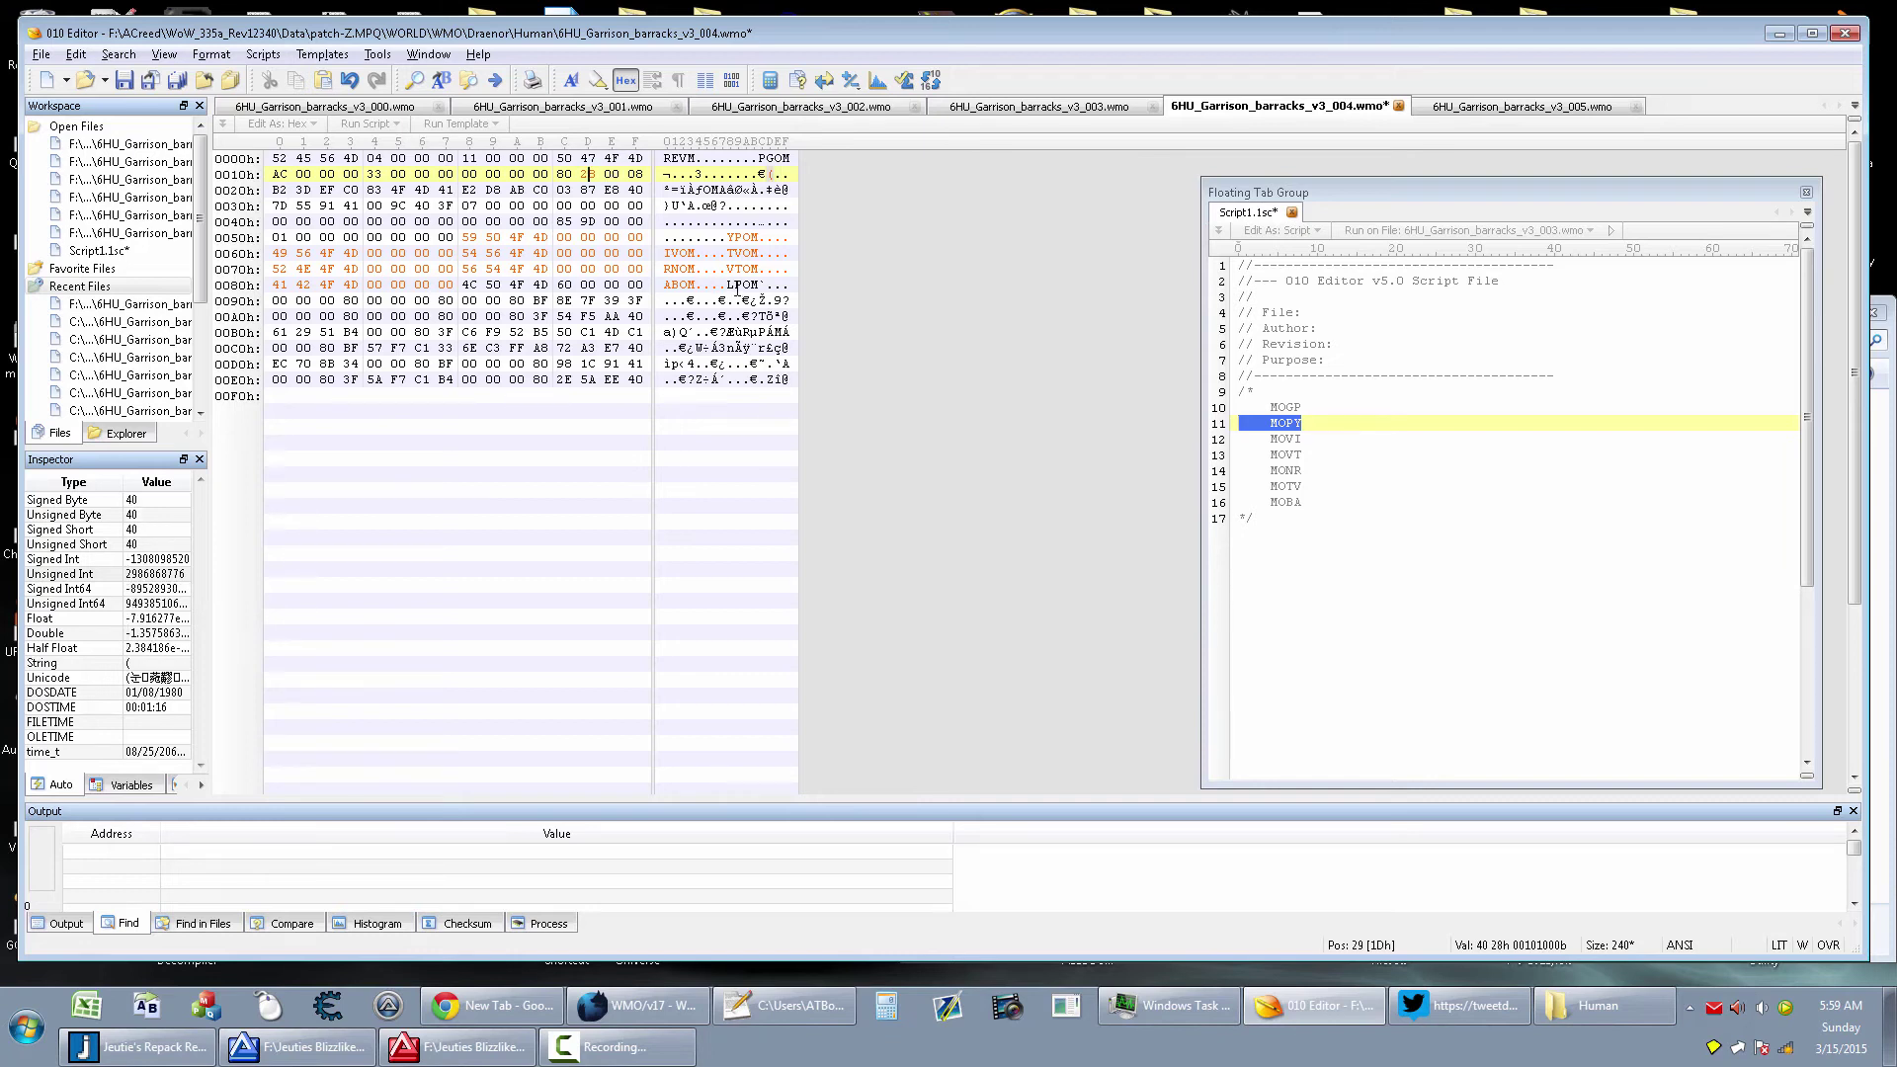
pyautogui.hotkey('ctrl', 'z')
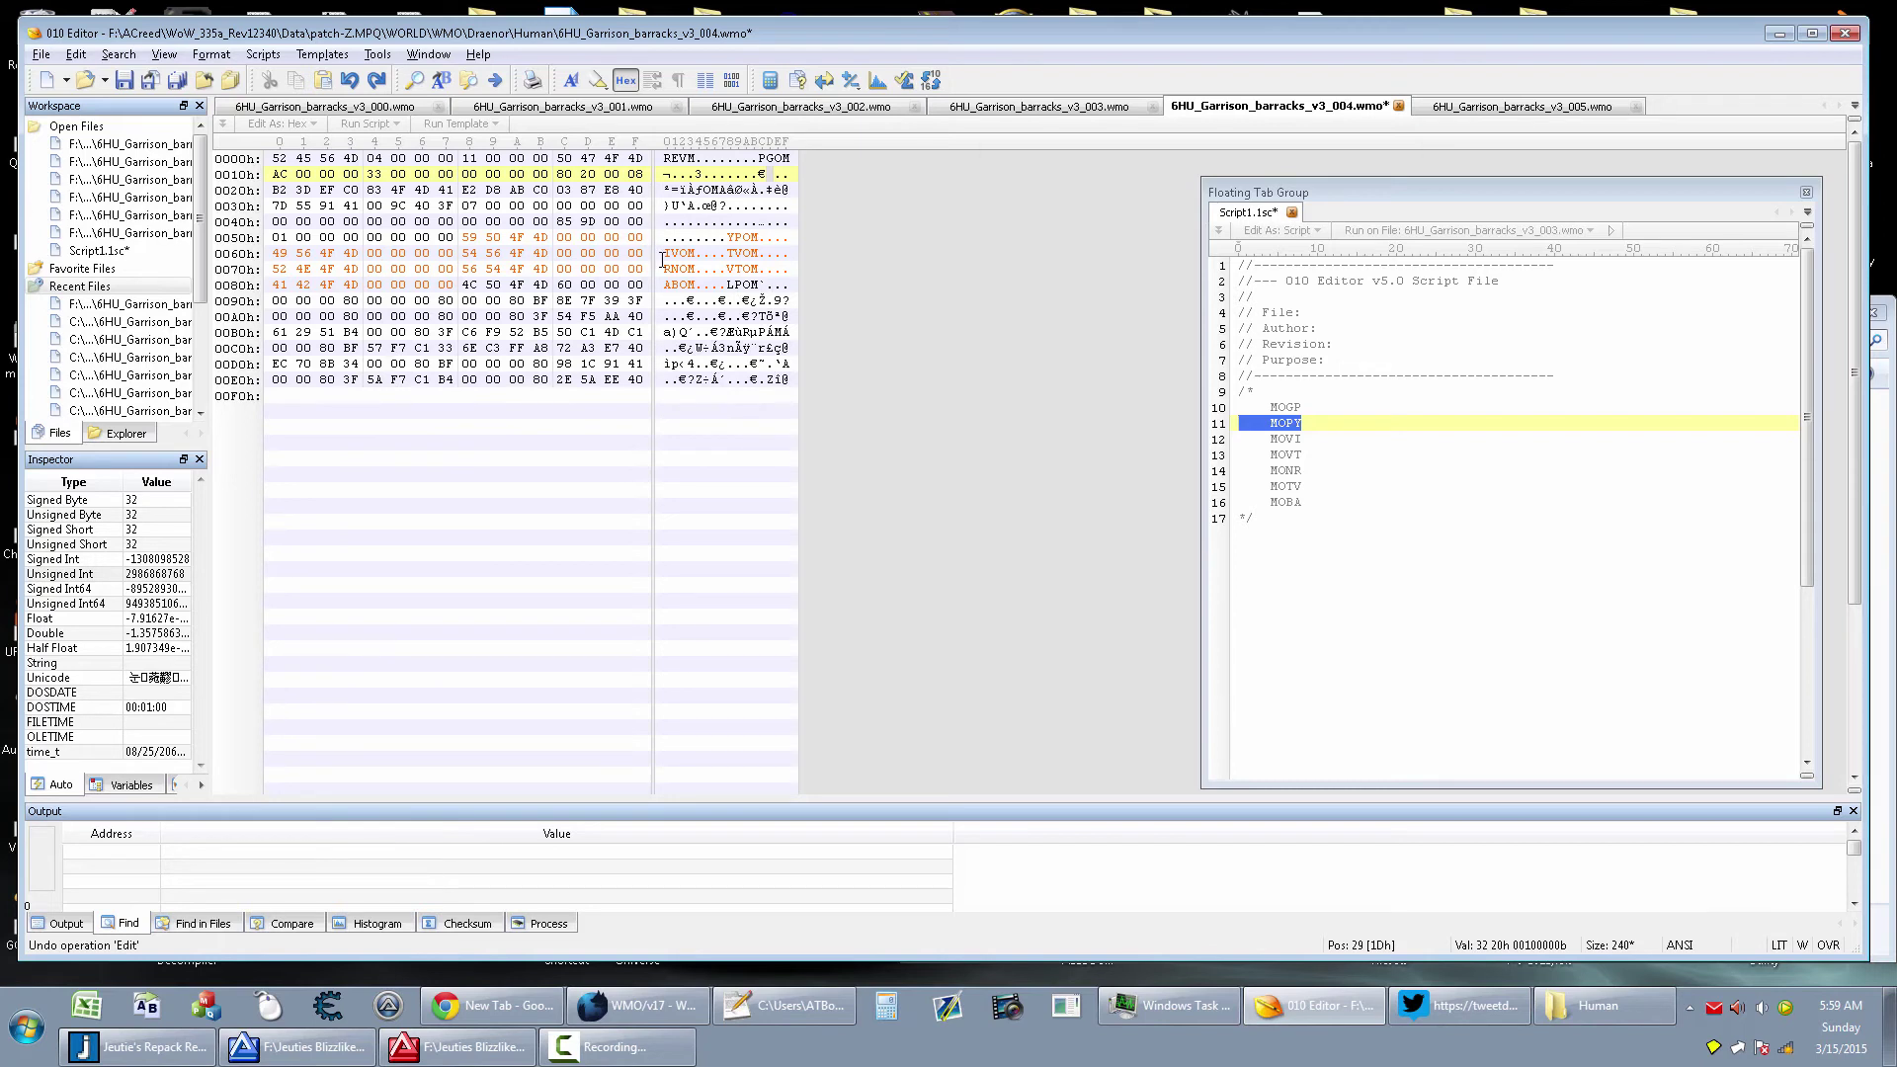
pyautogui.click(664, 254)
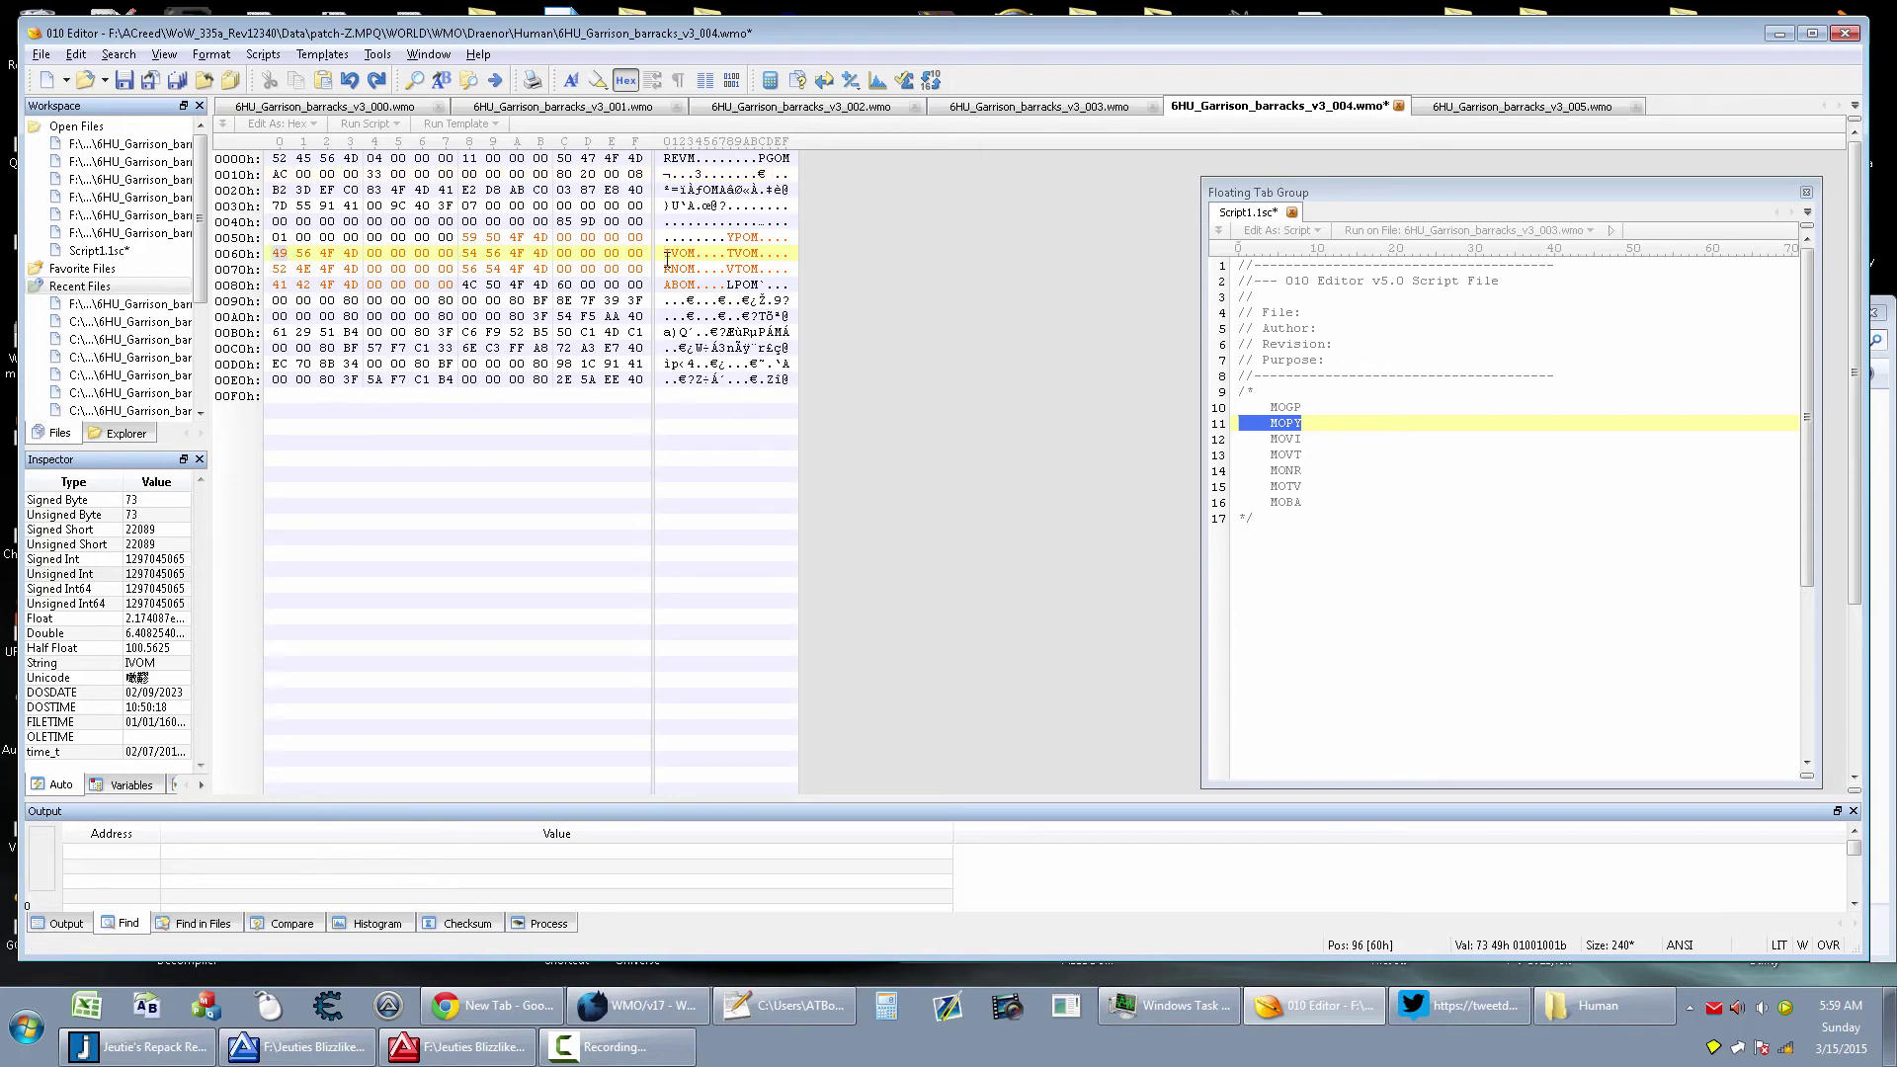
pyautogui.hotkey('ctrl', 's')
# In the v3_005 WMO file, inspect the chunk tags around 5Ch and the VOMh tag at 149h
pyautogui.click(1481, 108)
pyautogui.moveTo(1847, 546); pyautogui.dragTo(1846, 177)
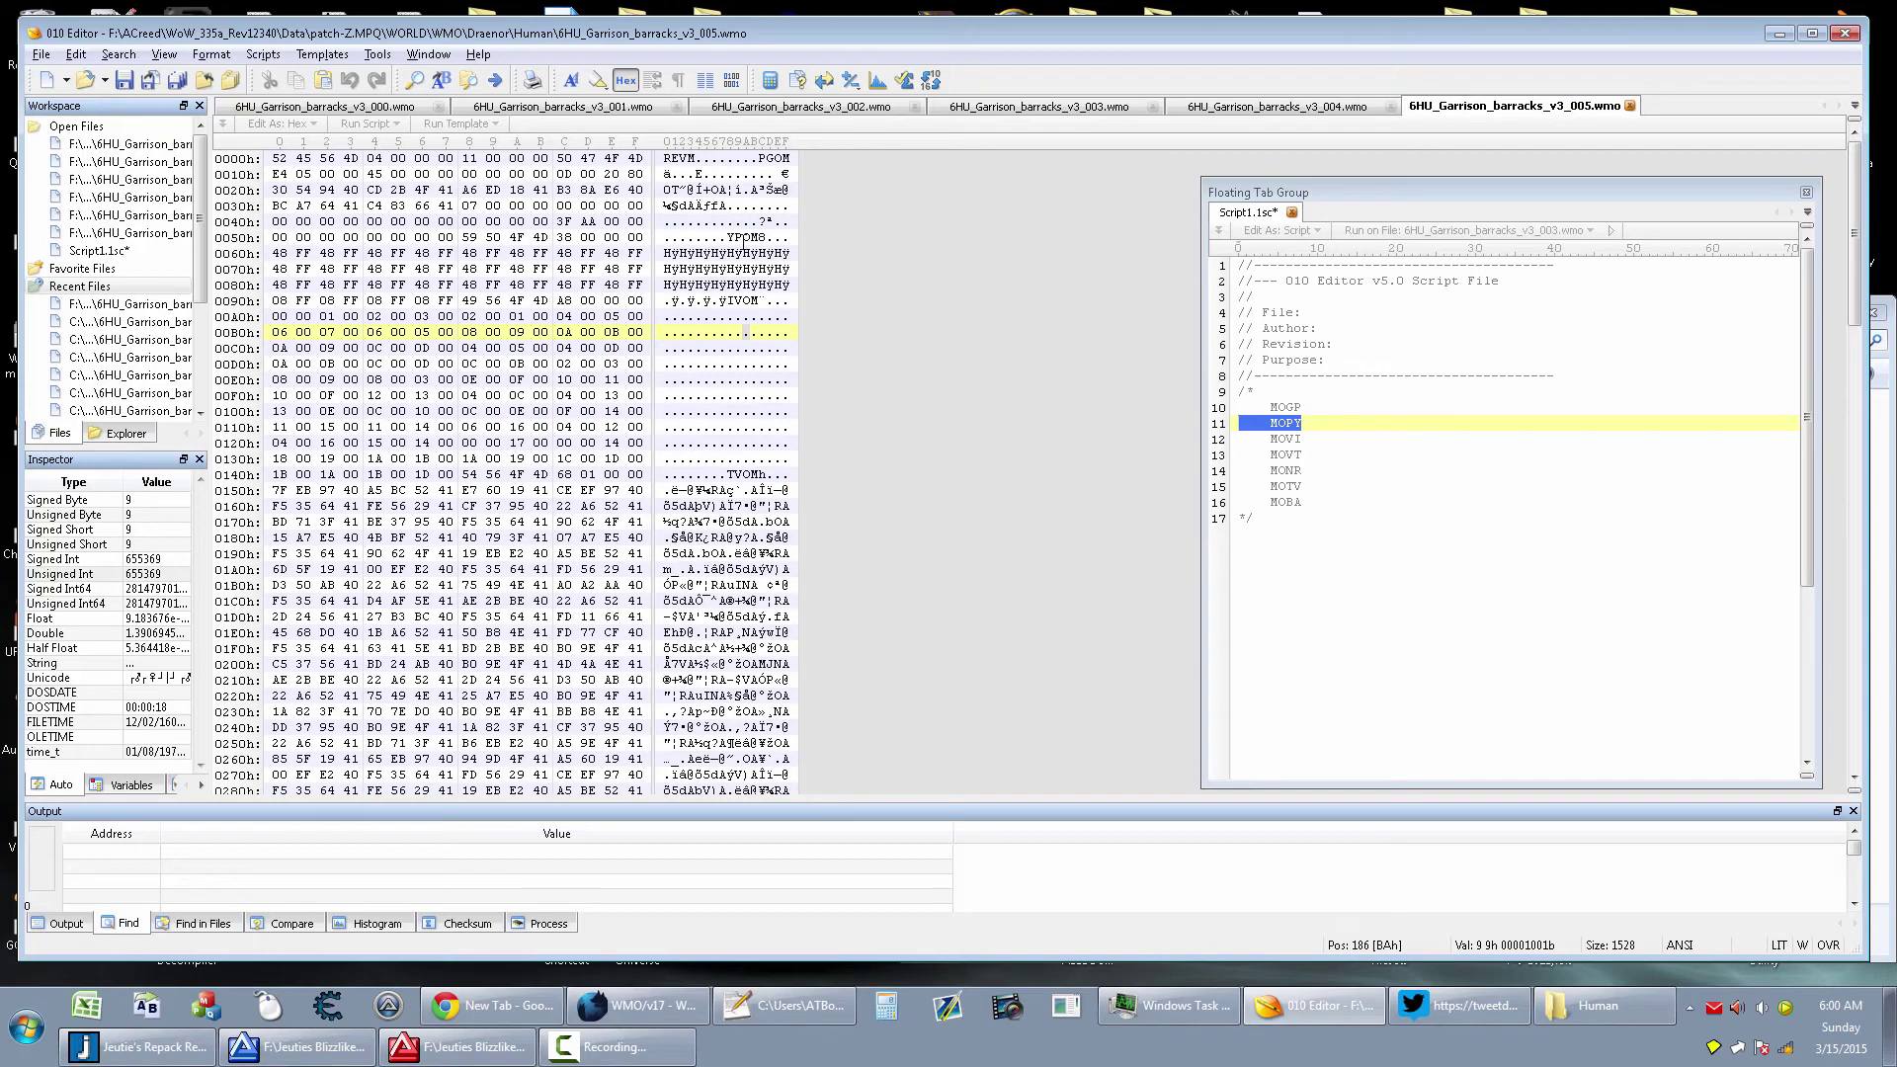
pyautogui.click(760, 237)
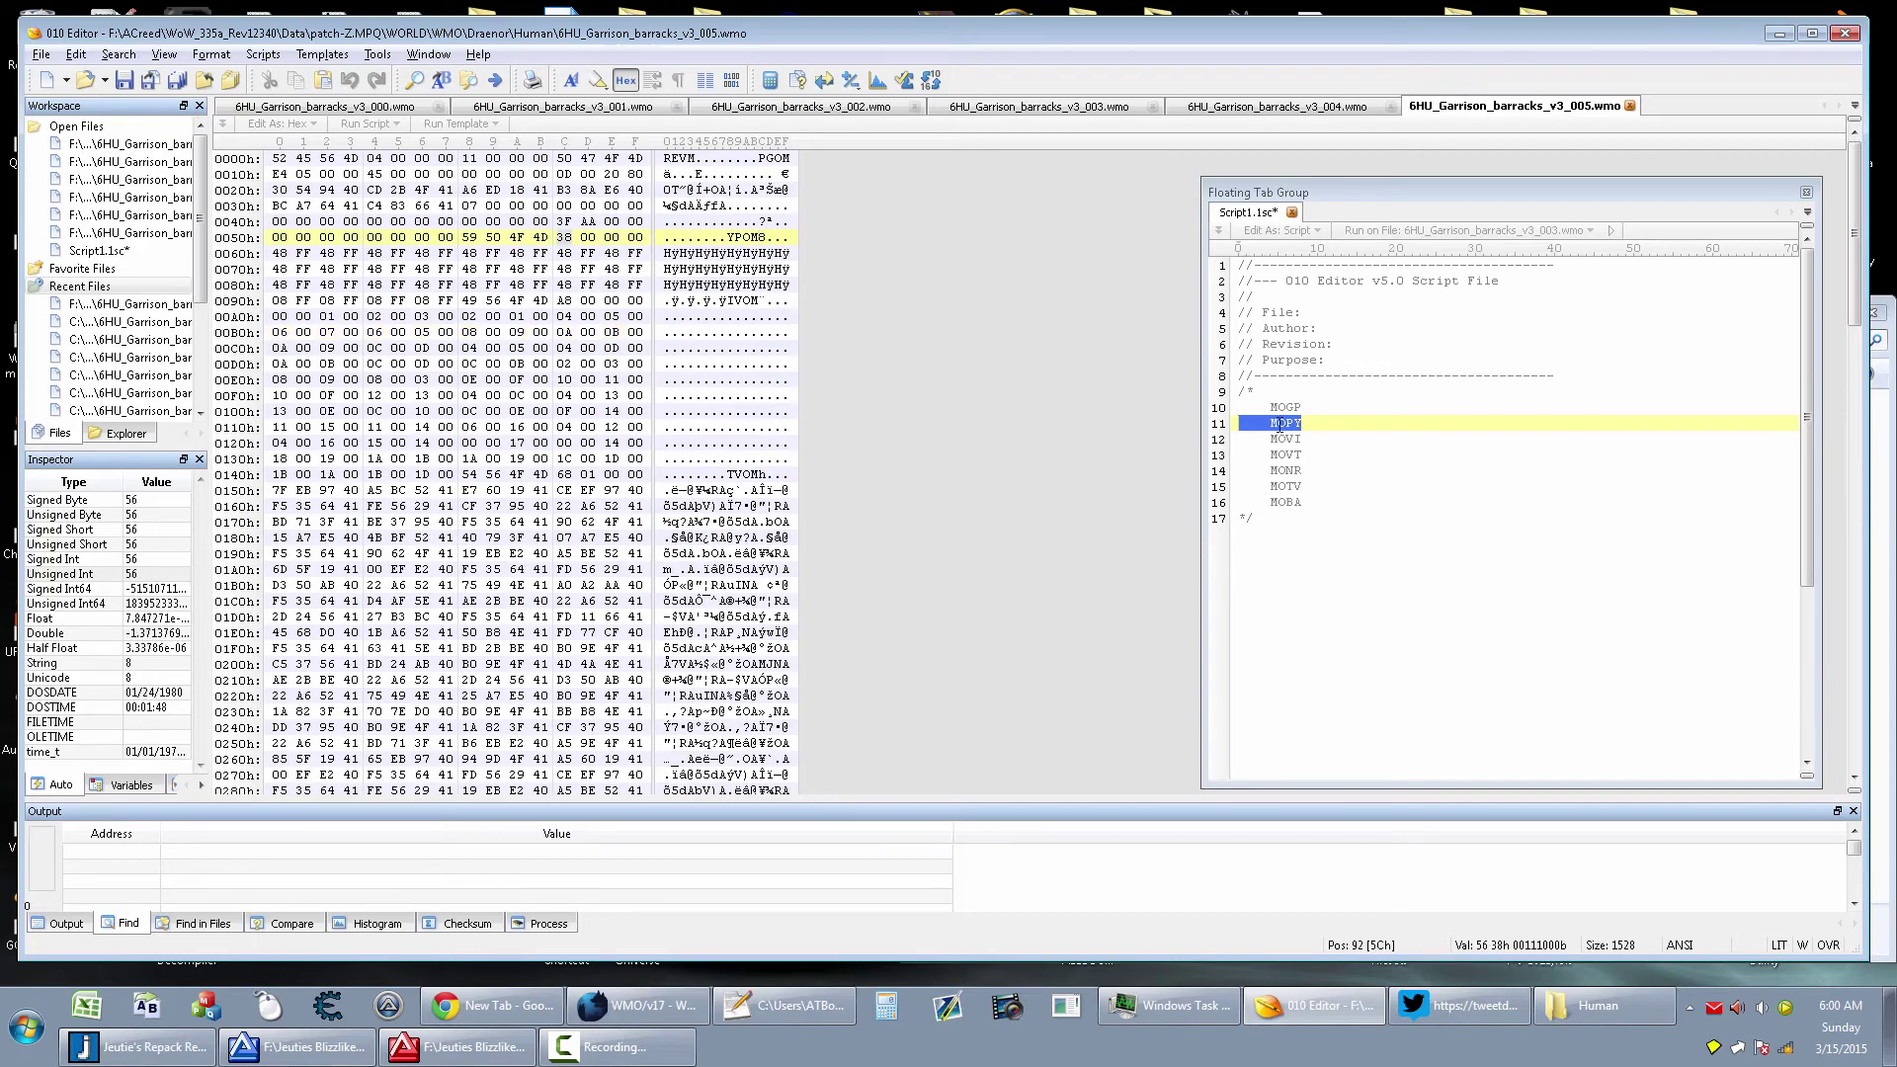
pyautogui.click(760, 474)
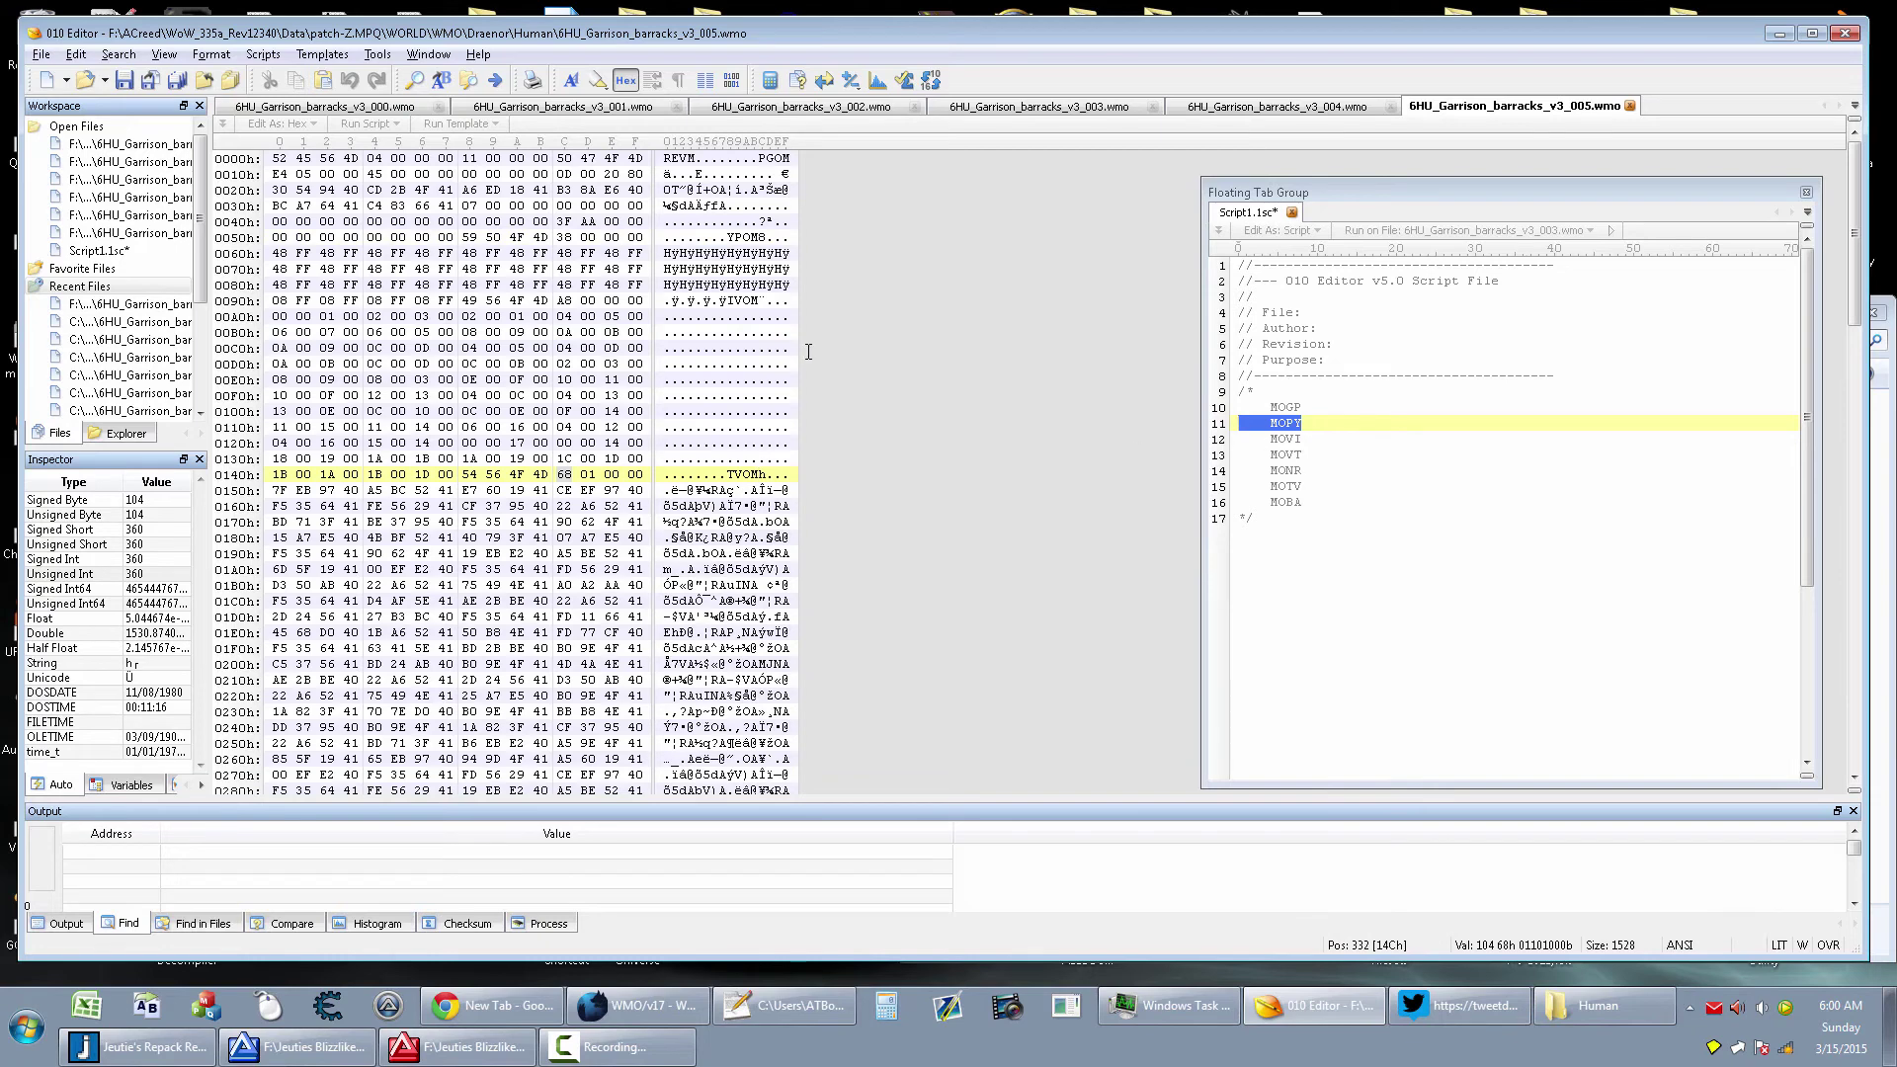
pyautogui.moveTo(762, 301); pyautogui.dragTo(699, 300)
pyautogui.moveTo(764, 474); pyautogui.dragTo(737, 477)
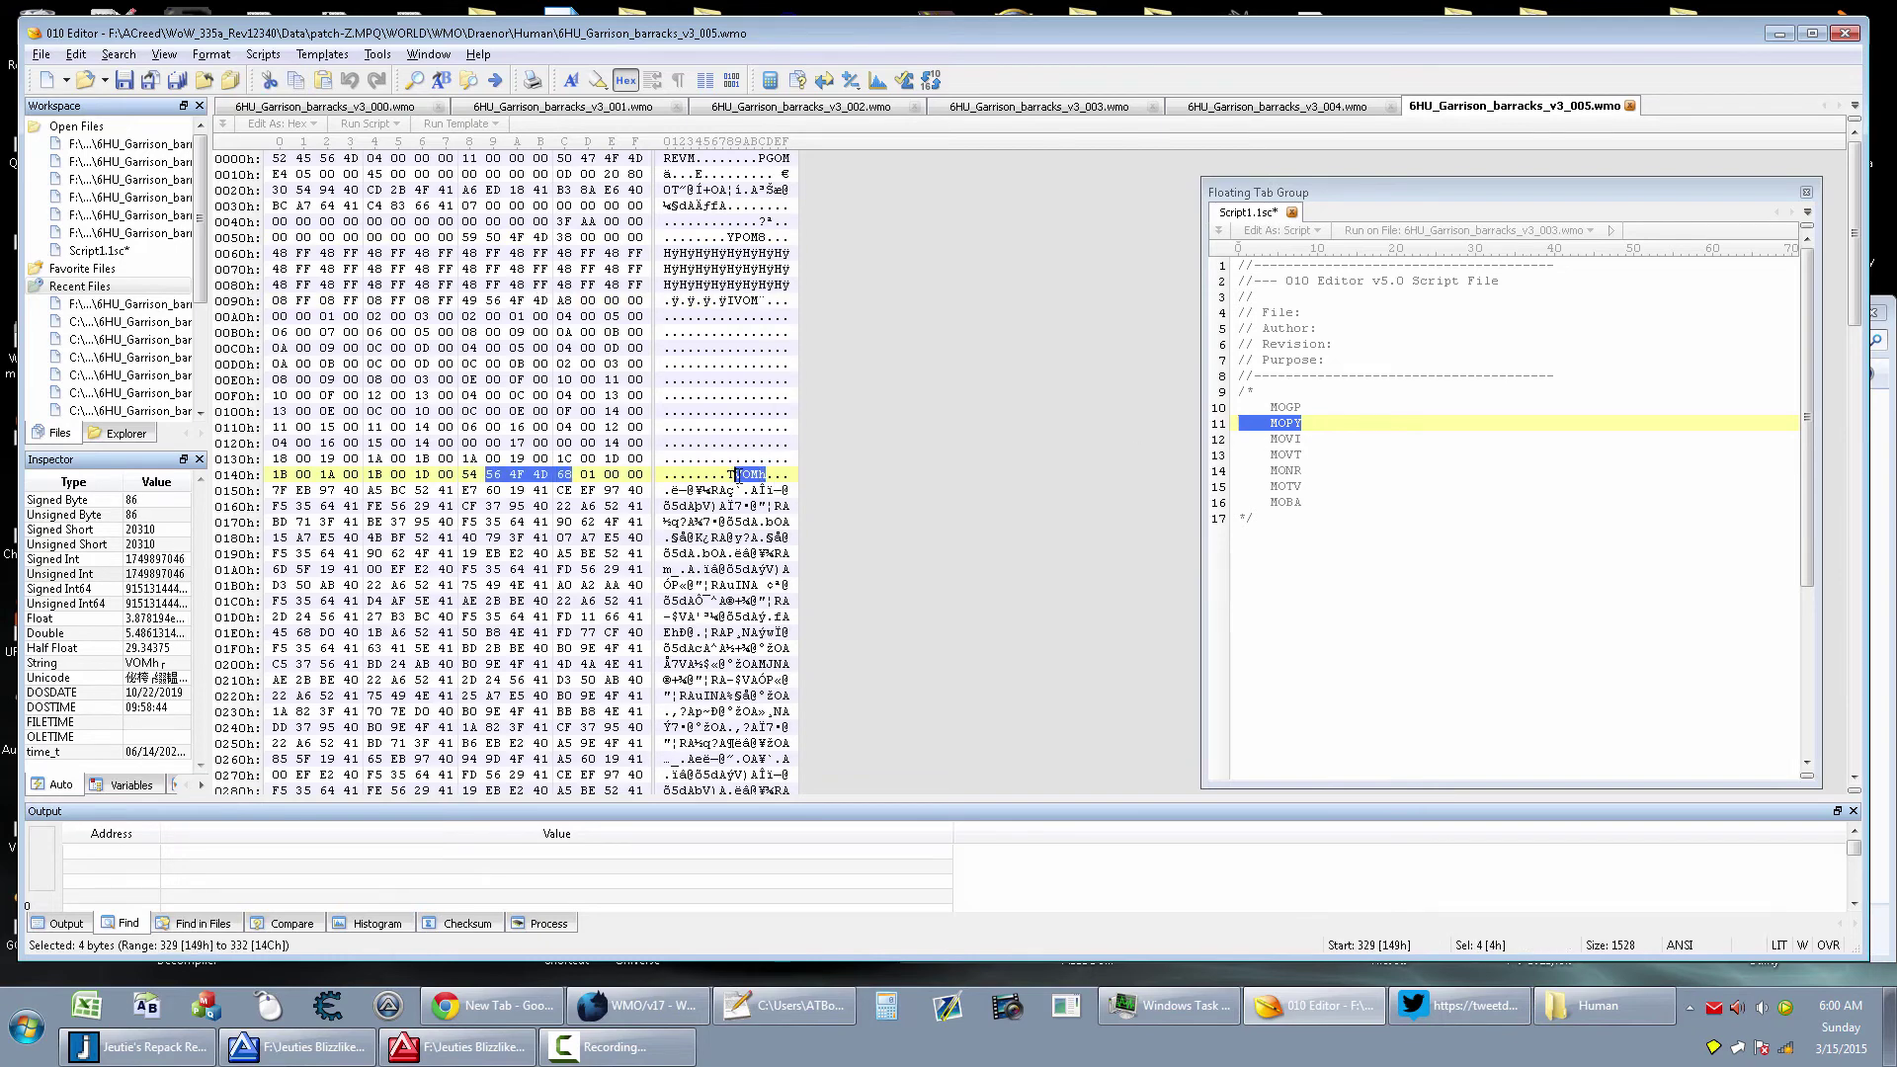
pyautogui.click(1295, 470)
pyautogui.scroll(-13, 734, 538)
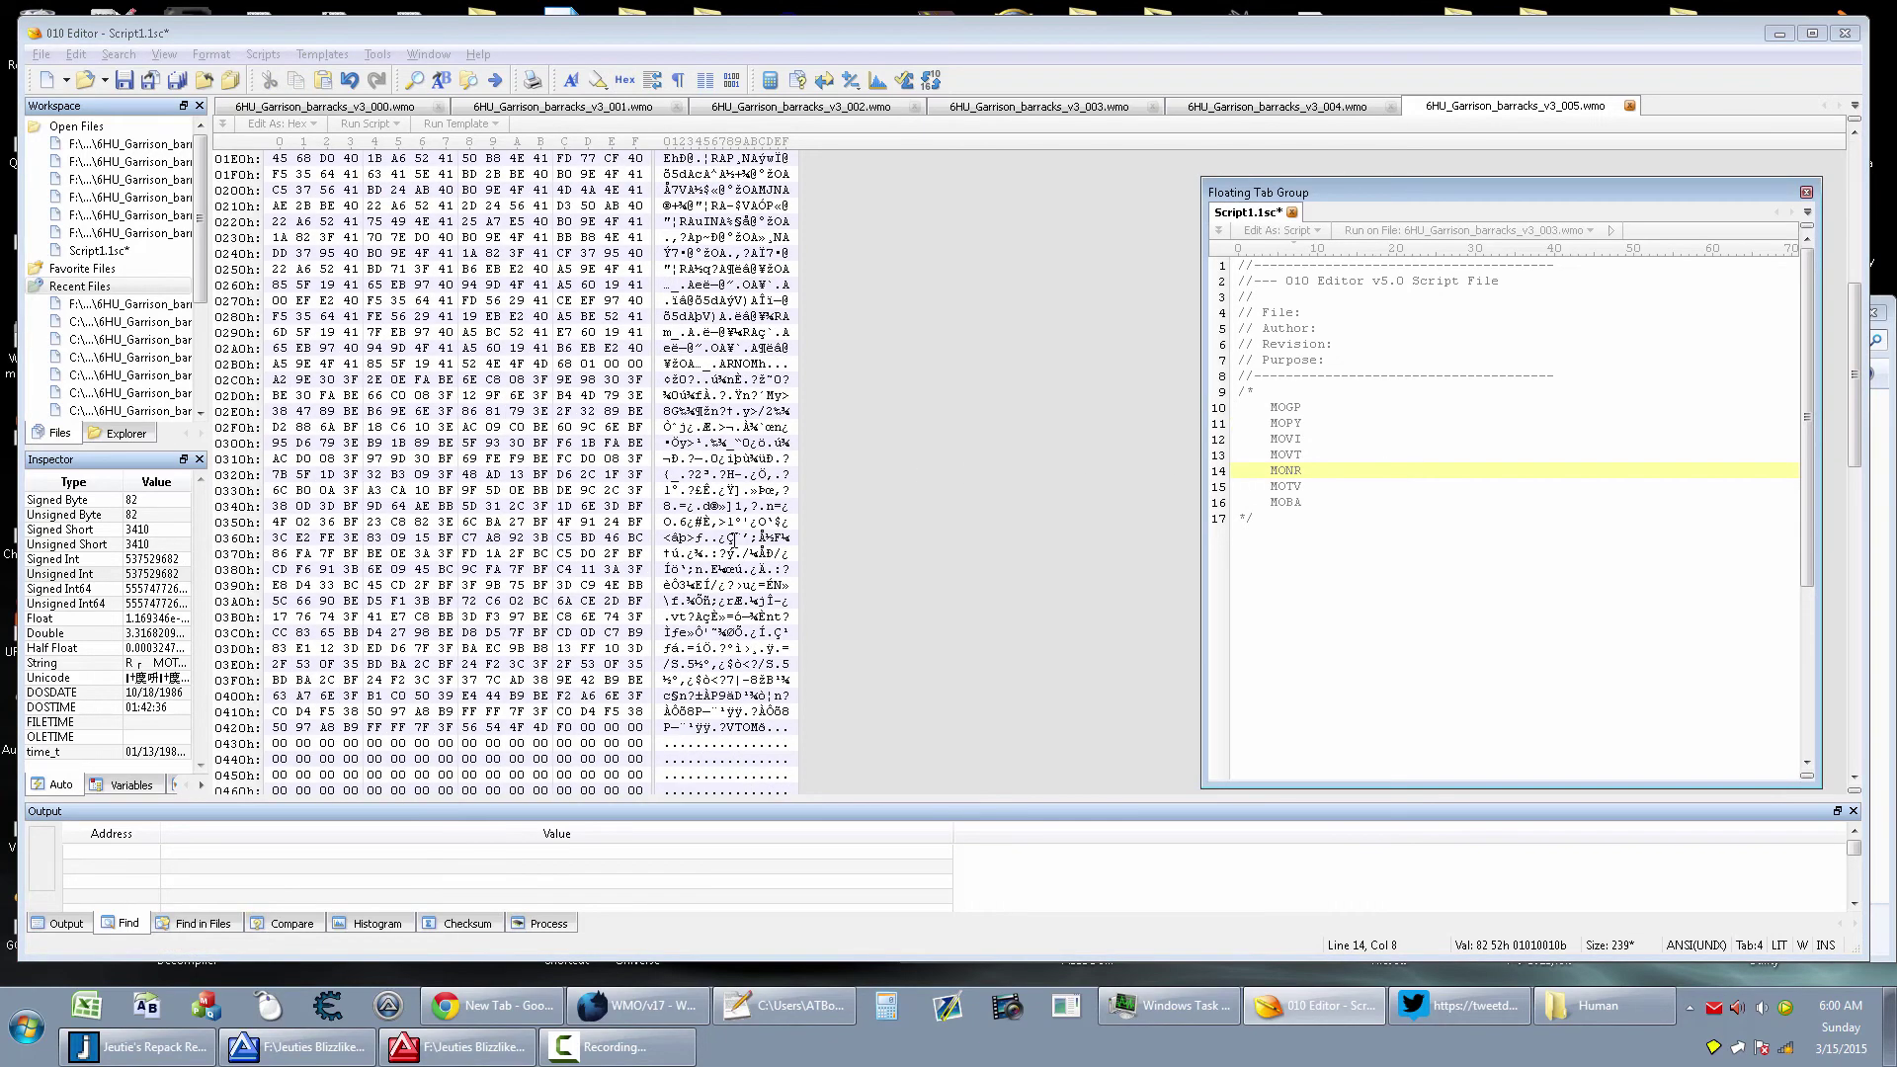
pyautogui.scroll(9, 765, 581)
pyautogui.click(761, 286)
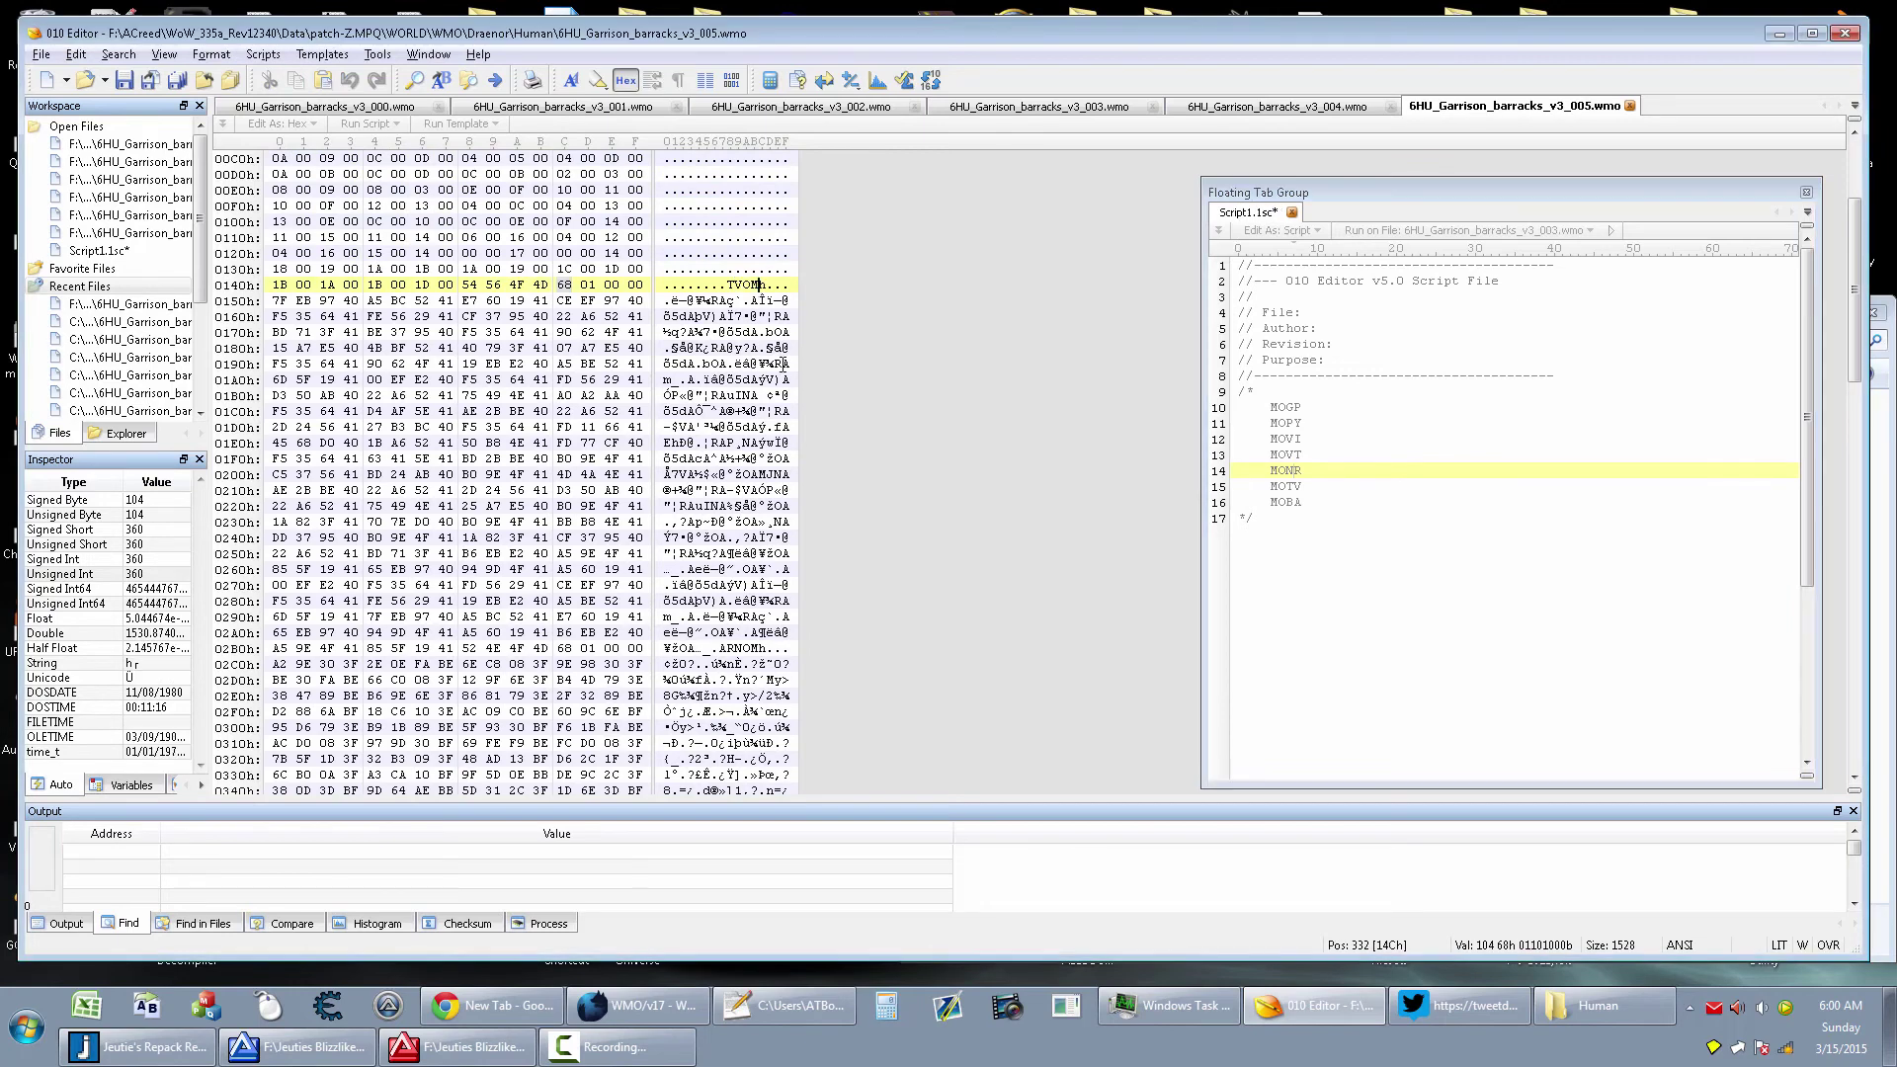
# Select 364 bytes from offset 14Ch and place the caret at 520h before NBOM
pyautogui.hotkey('ctrl', 'shift', 'a')
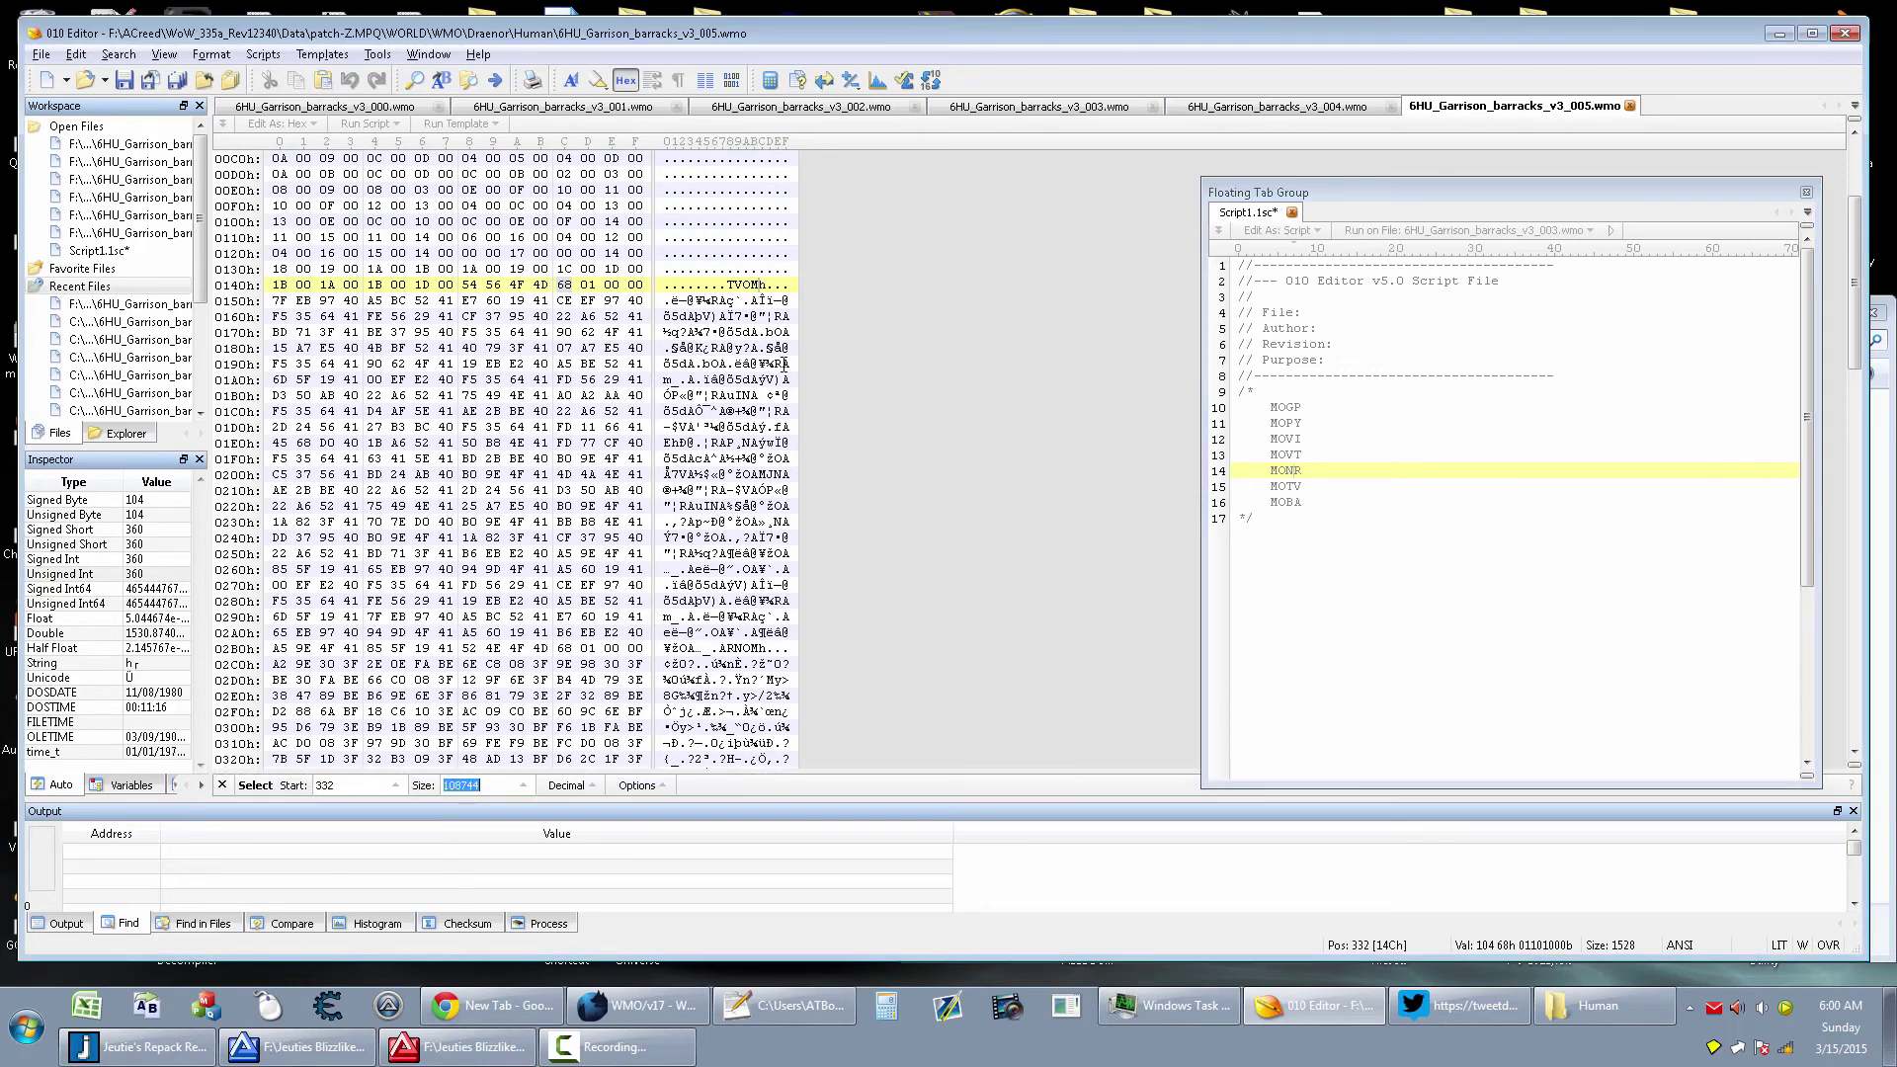
pyautogui.write('364')
pyautogui.press('Return')
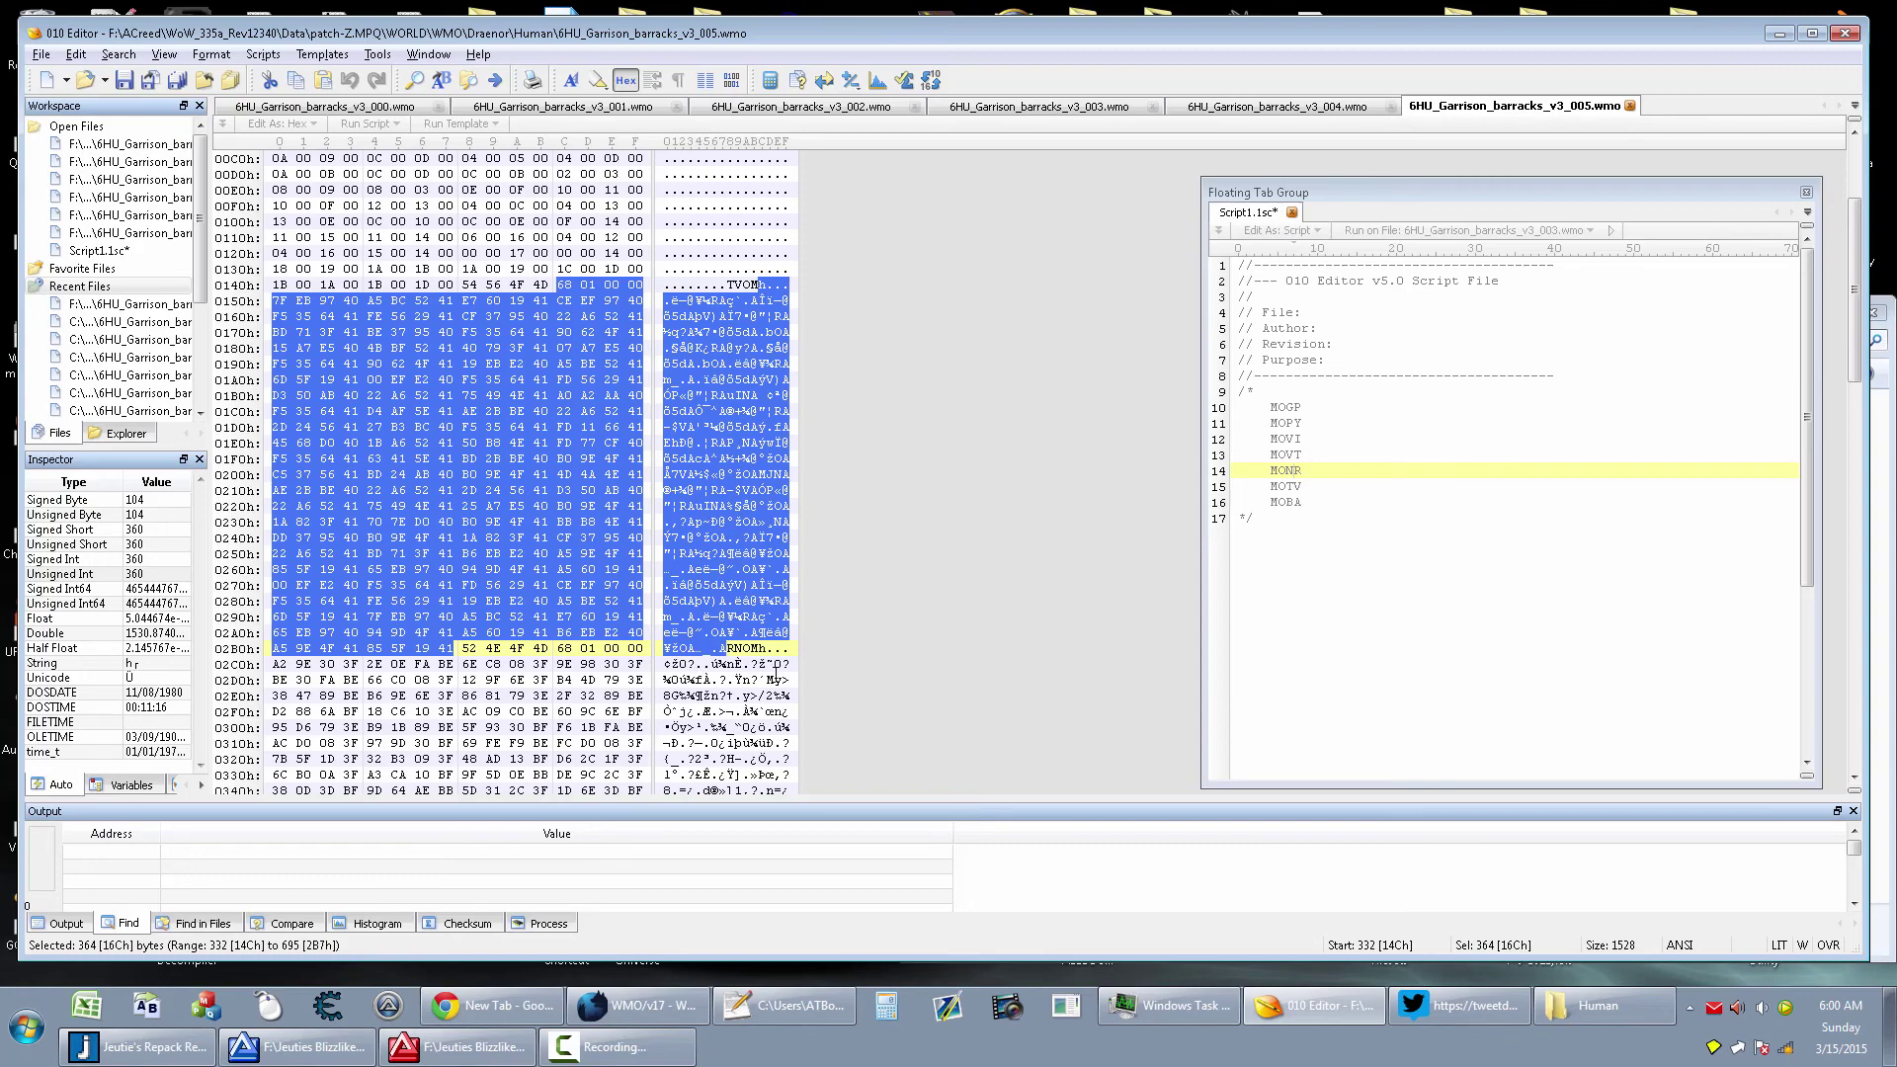
pyautogui.click(777, 677)
pyautogui.scroll(-8, 776, 678)
pyautogui.moveTo(735, 632); pyautogui.dragTo(751, 633)
pyautogui.scroll(-4, 761, 658)
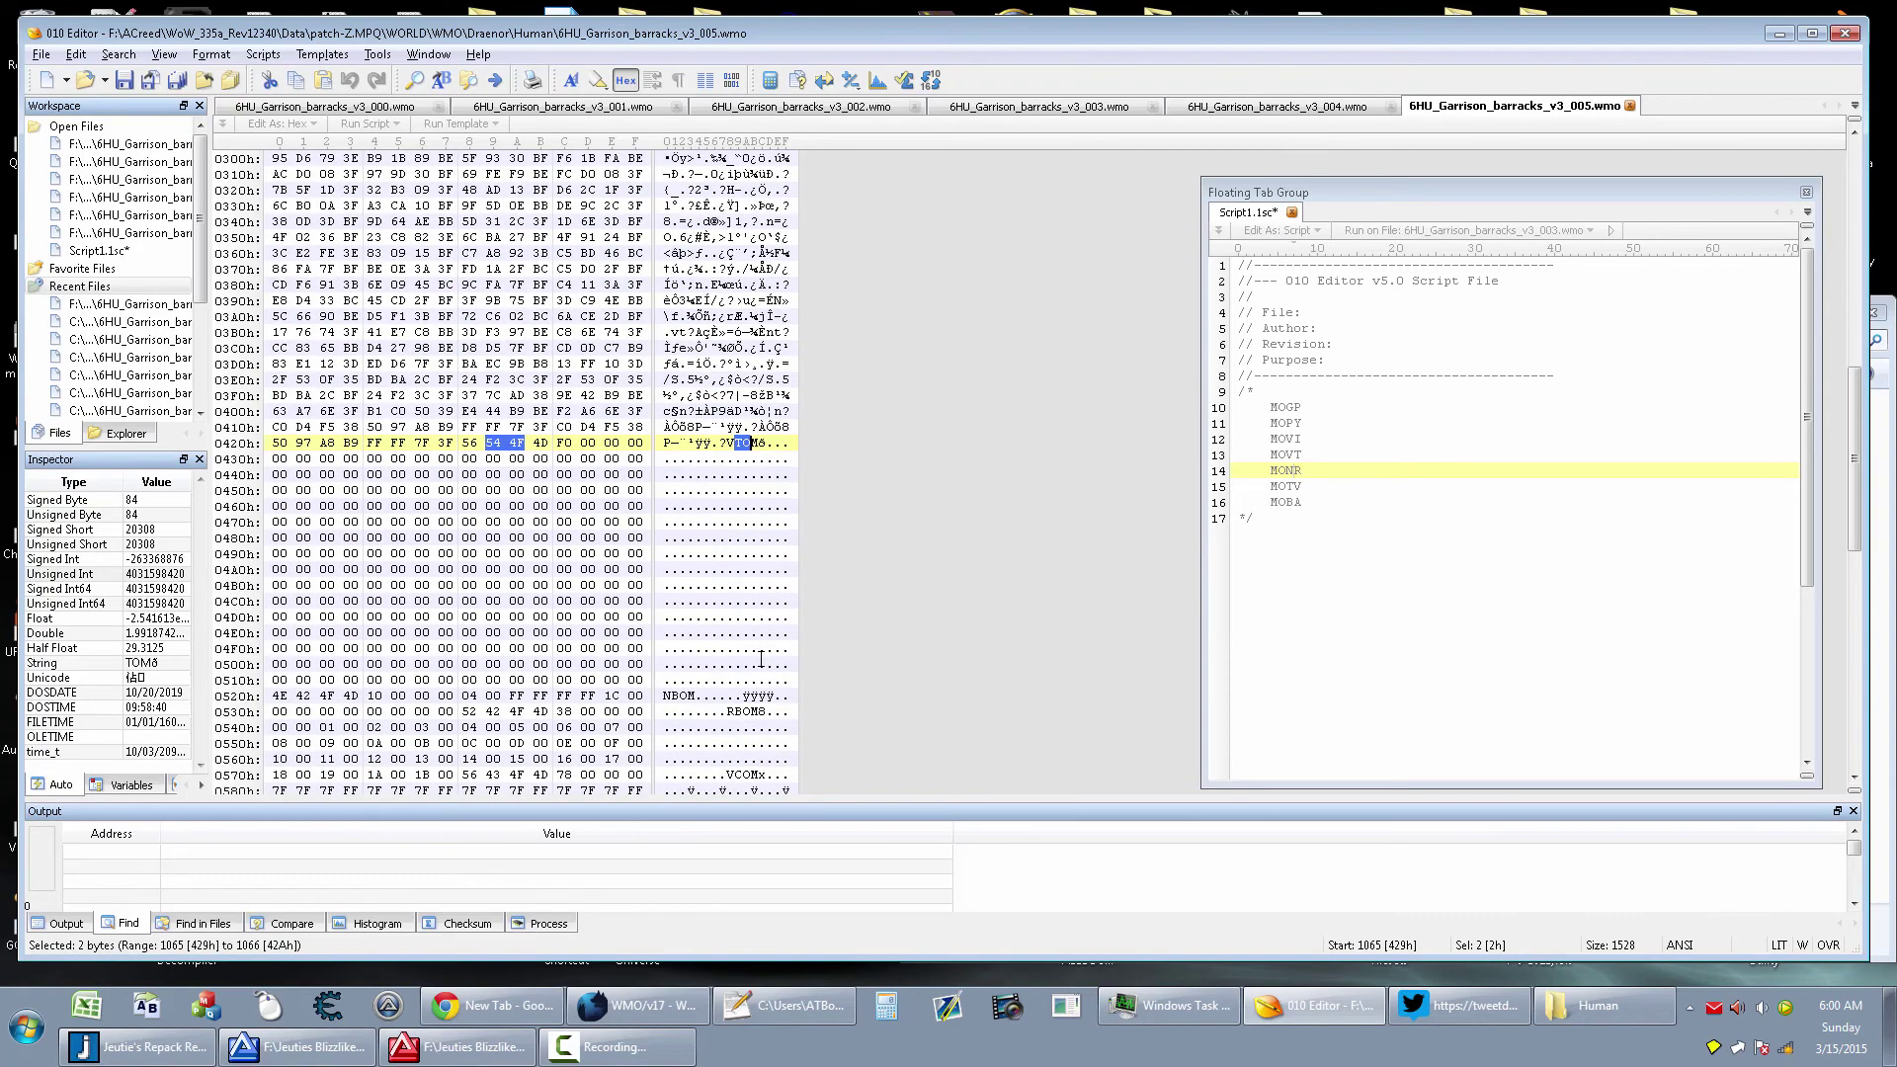
pyautogui.scroll(-5, 761, 658)
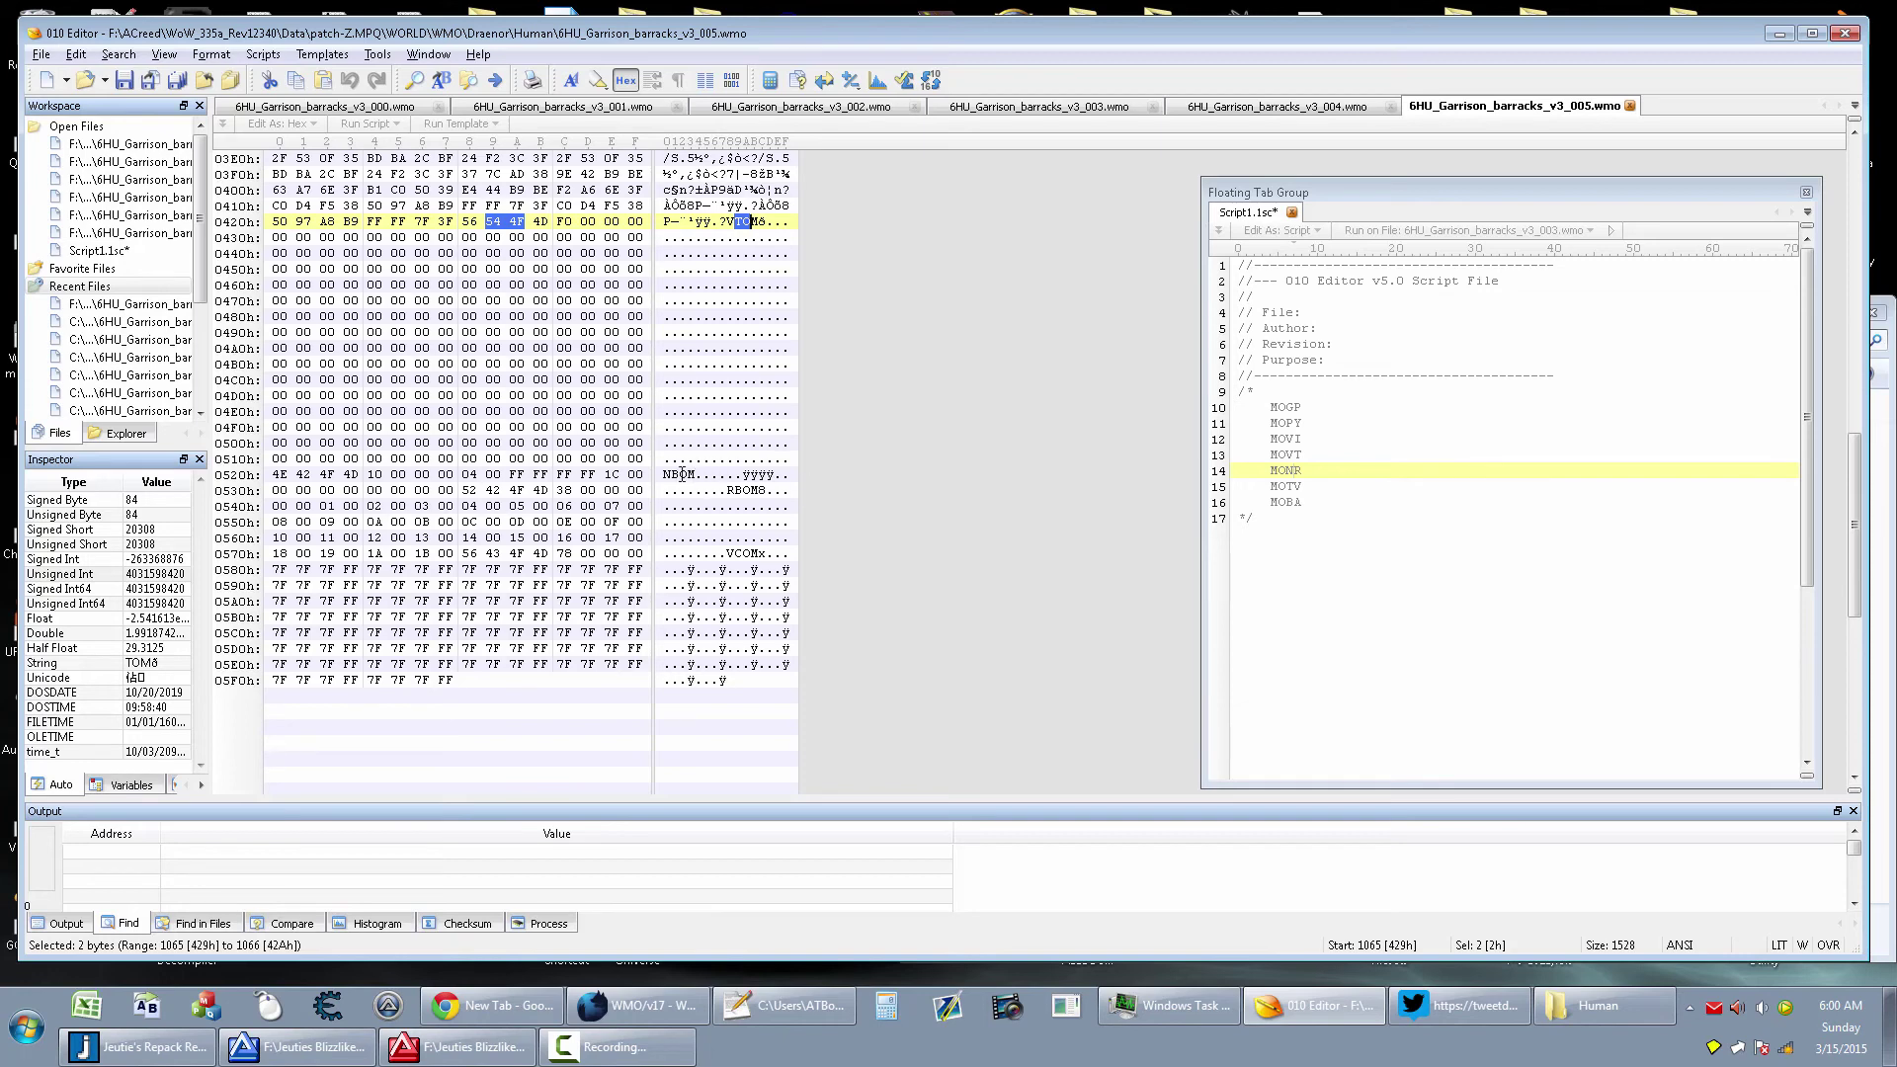
pyautogui.click(682, 474)
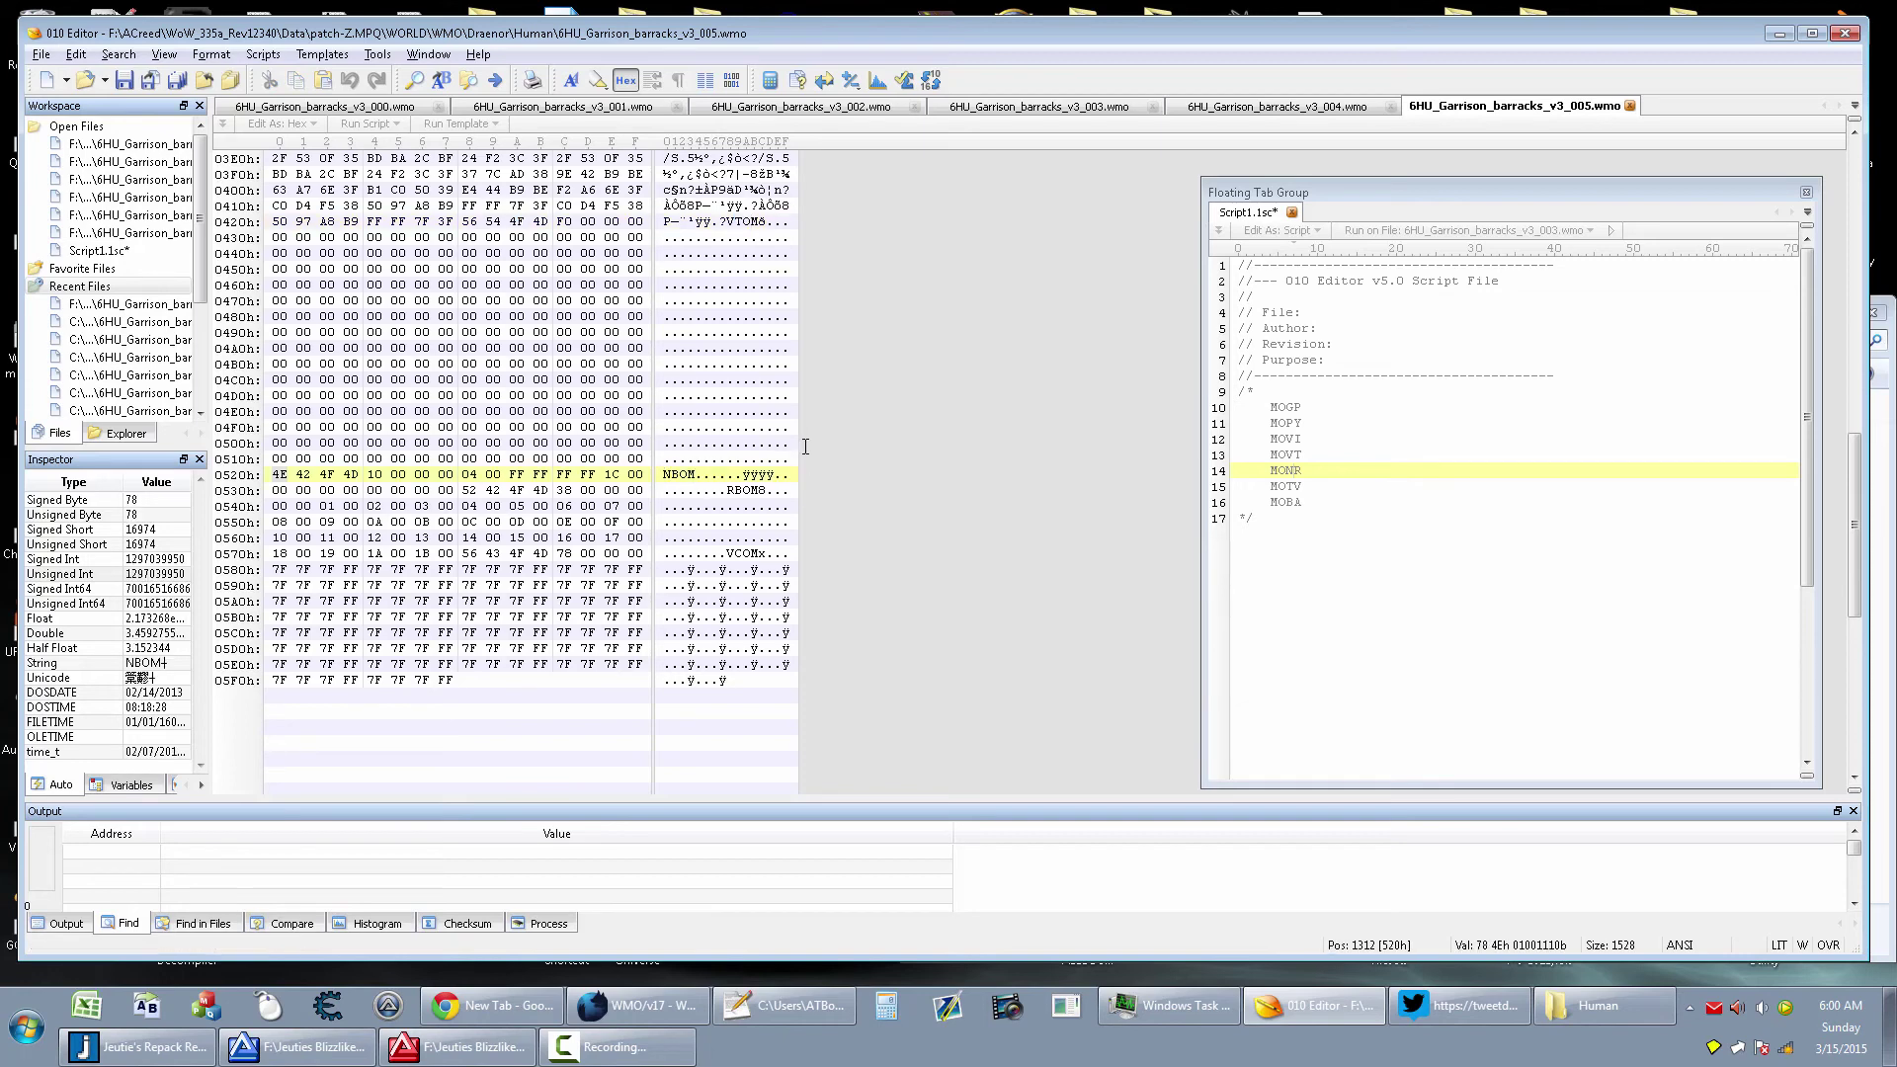
# Insert 8 bytes at offset 520h, write the ABOM tag into them, and save the file
pyautogui.hotkey('ctrl', 'shift', 'i')
pyautogui.press('Tab')
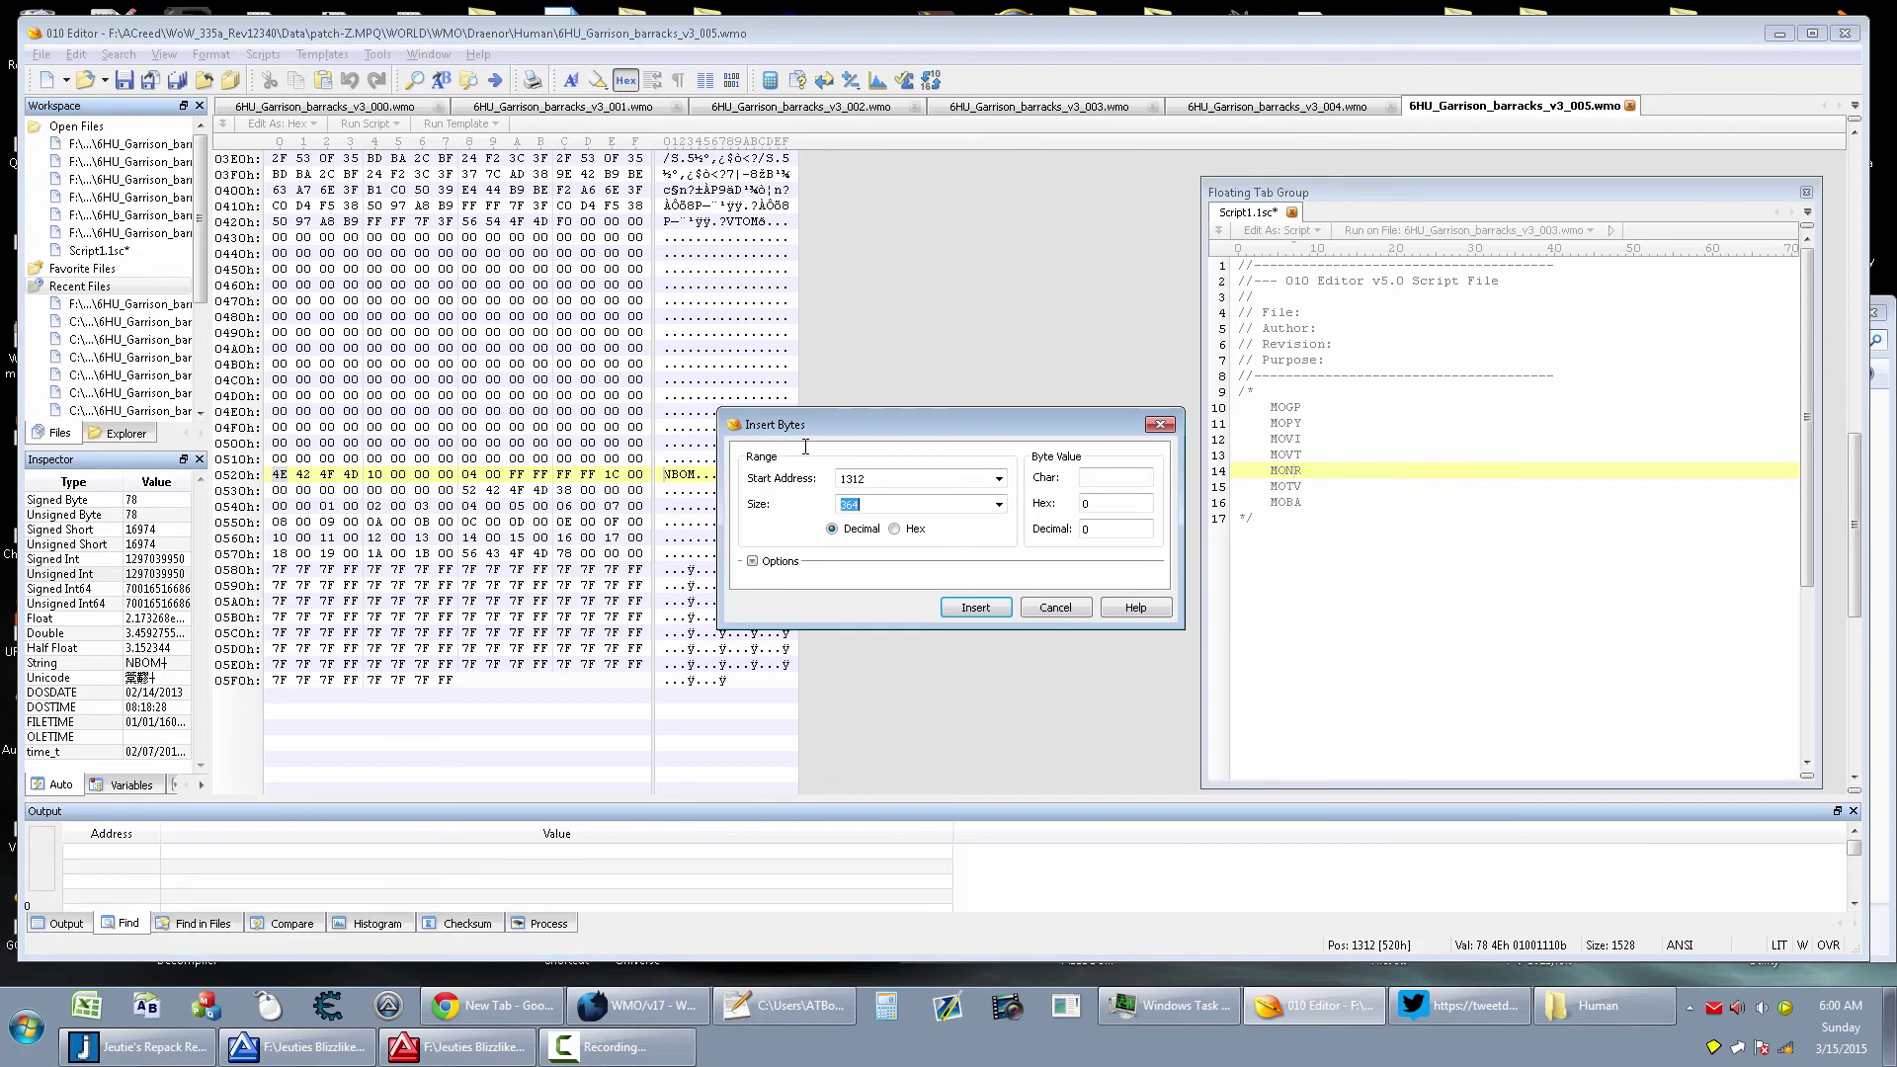
pyautogui.write('8')
pyautogui.press('Delete')
pyautogui.click(975, 606)
pyautogui.click(662, 475)
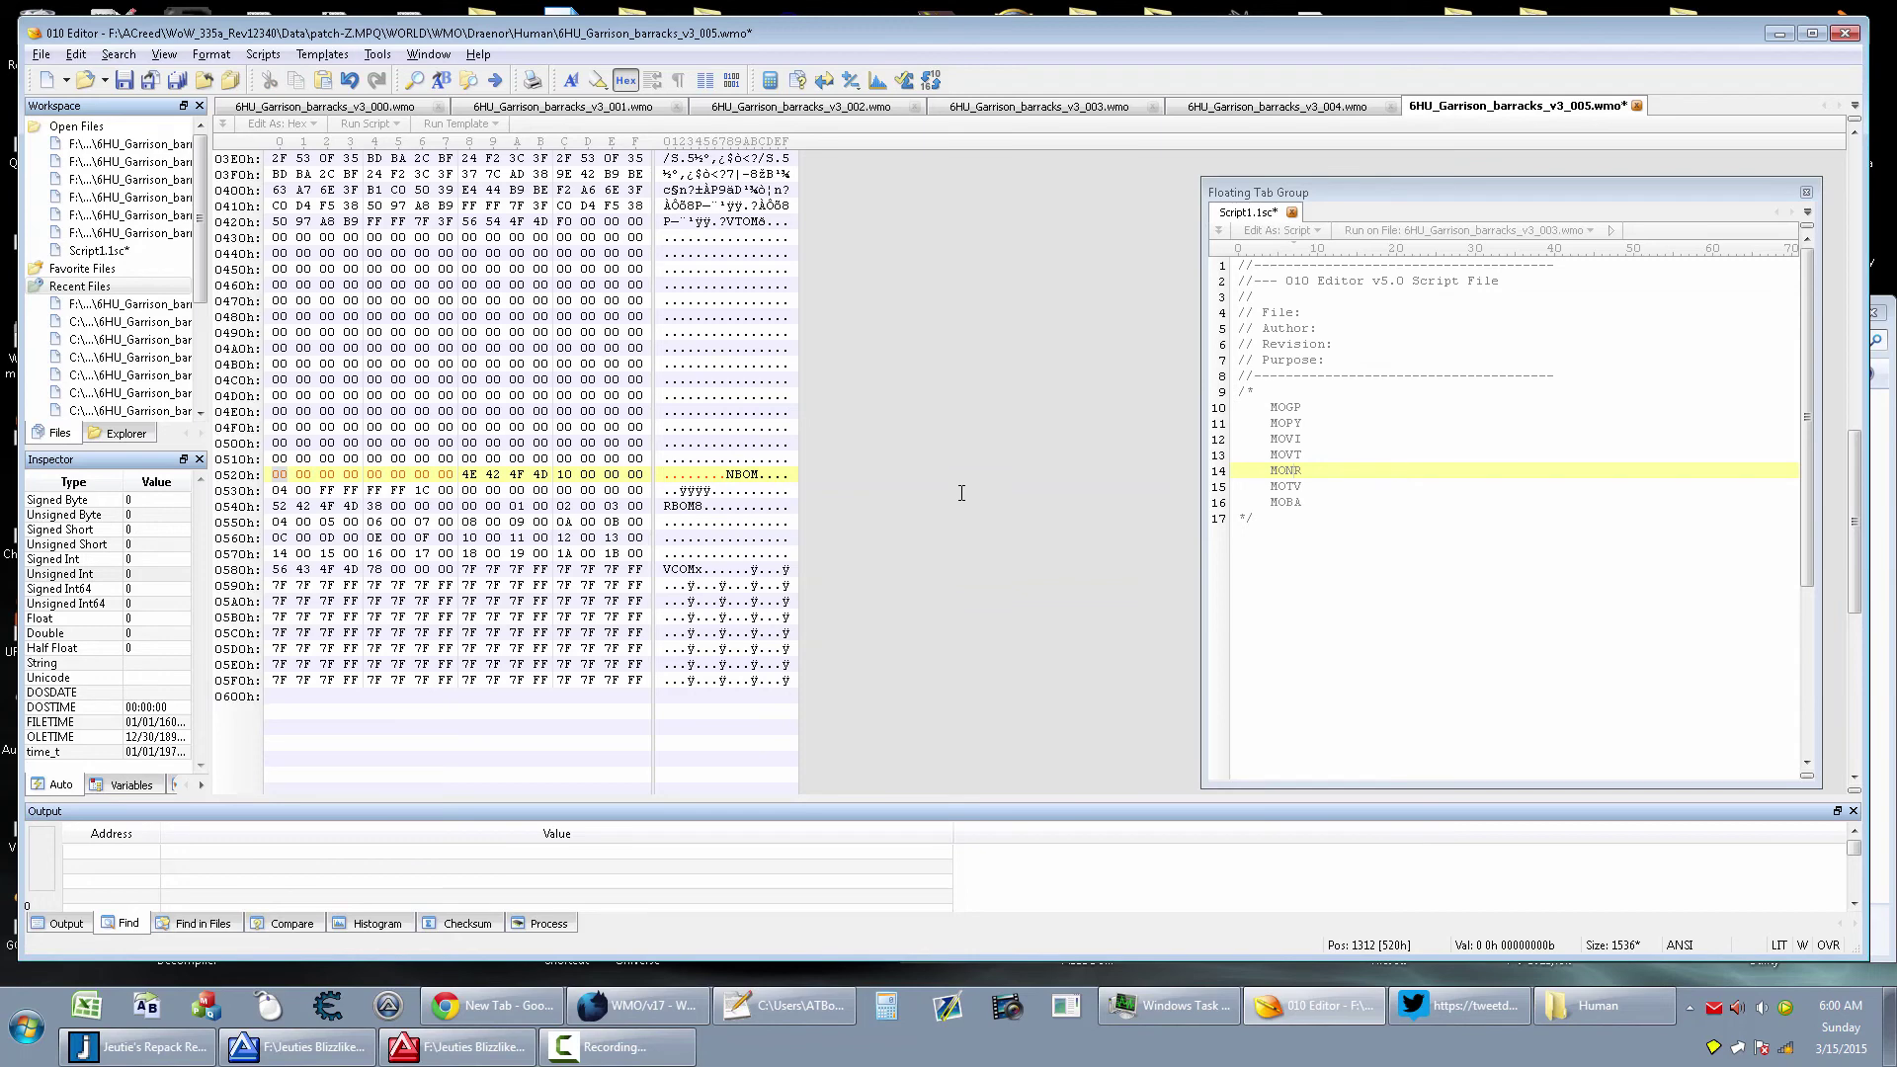
pyautogui.write('ABOM')
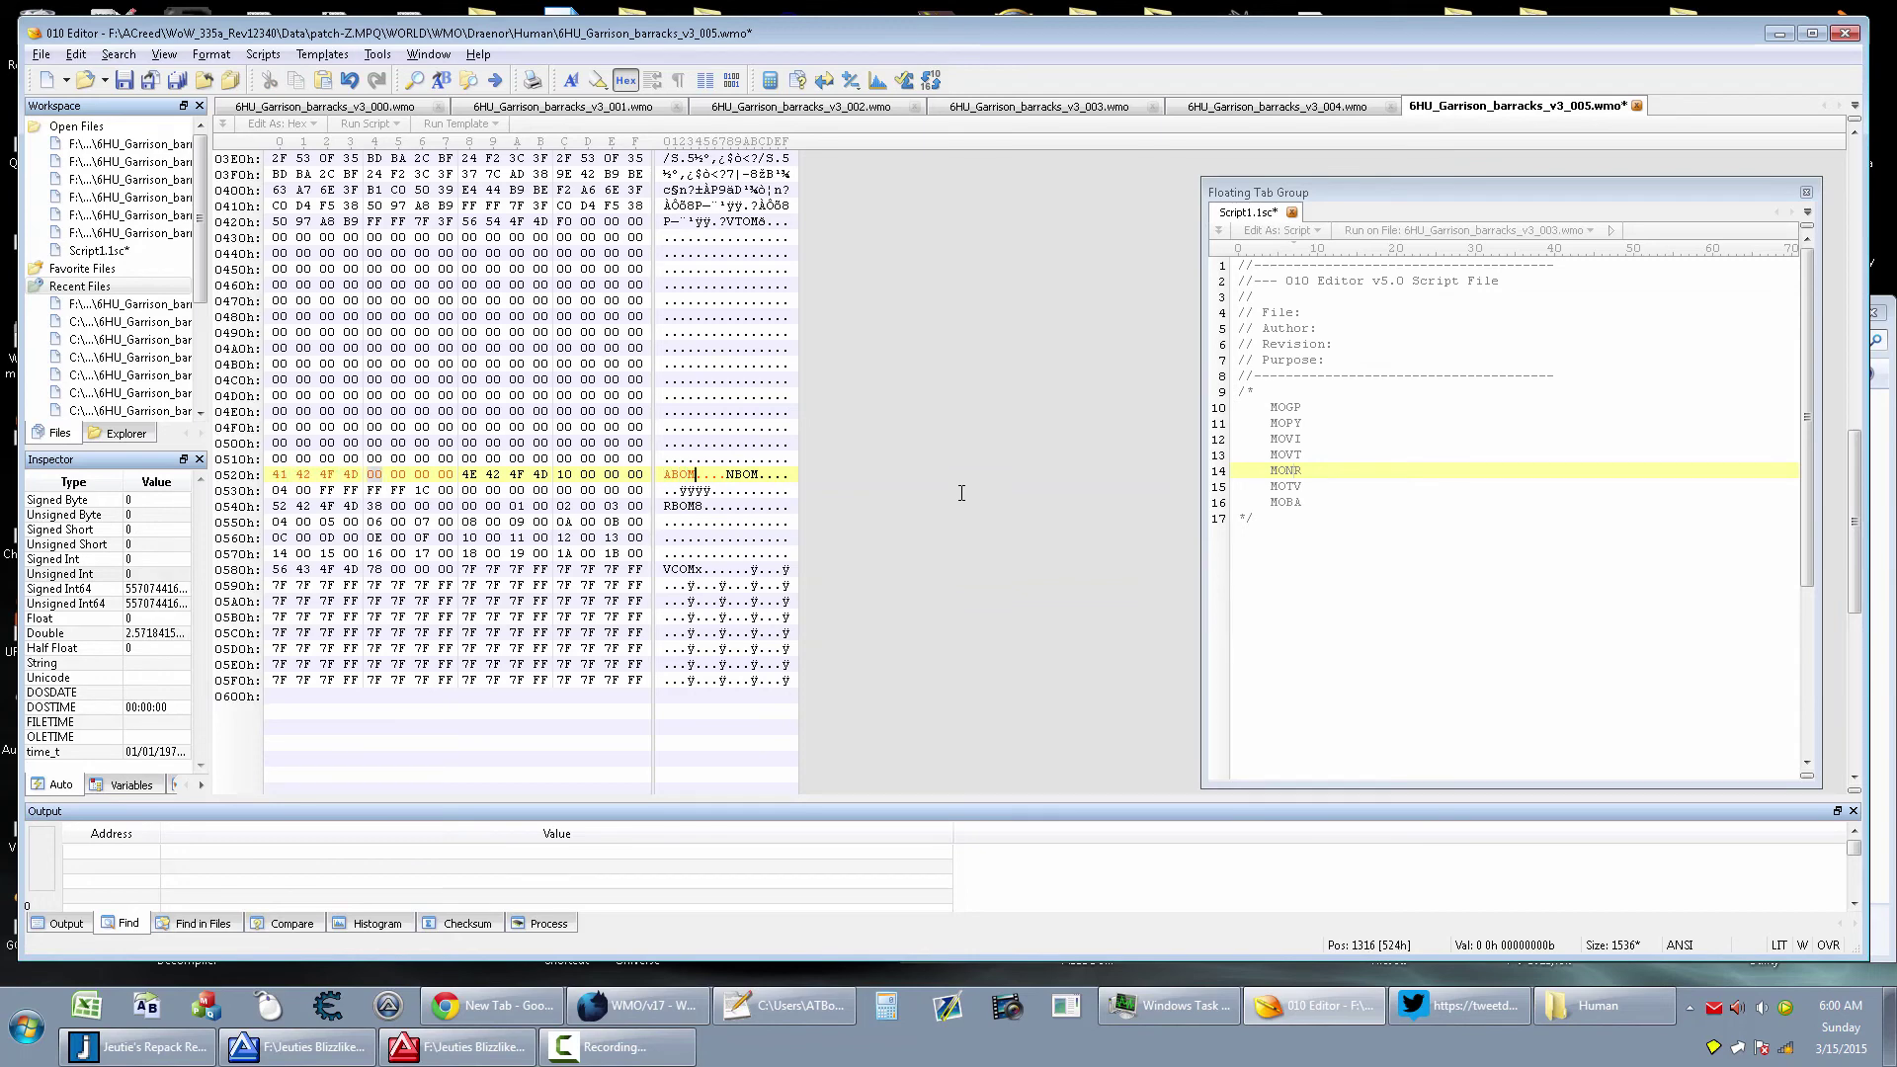
pyautogui.hotkey('ctrl', 's')
# Launch WoW 3.3.5, log in, enter the world, and dismiss the resulting crash dialogs
pyautogui.click(27, 1027)
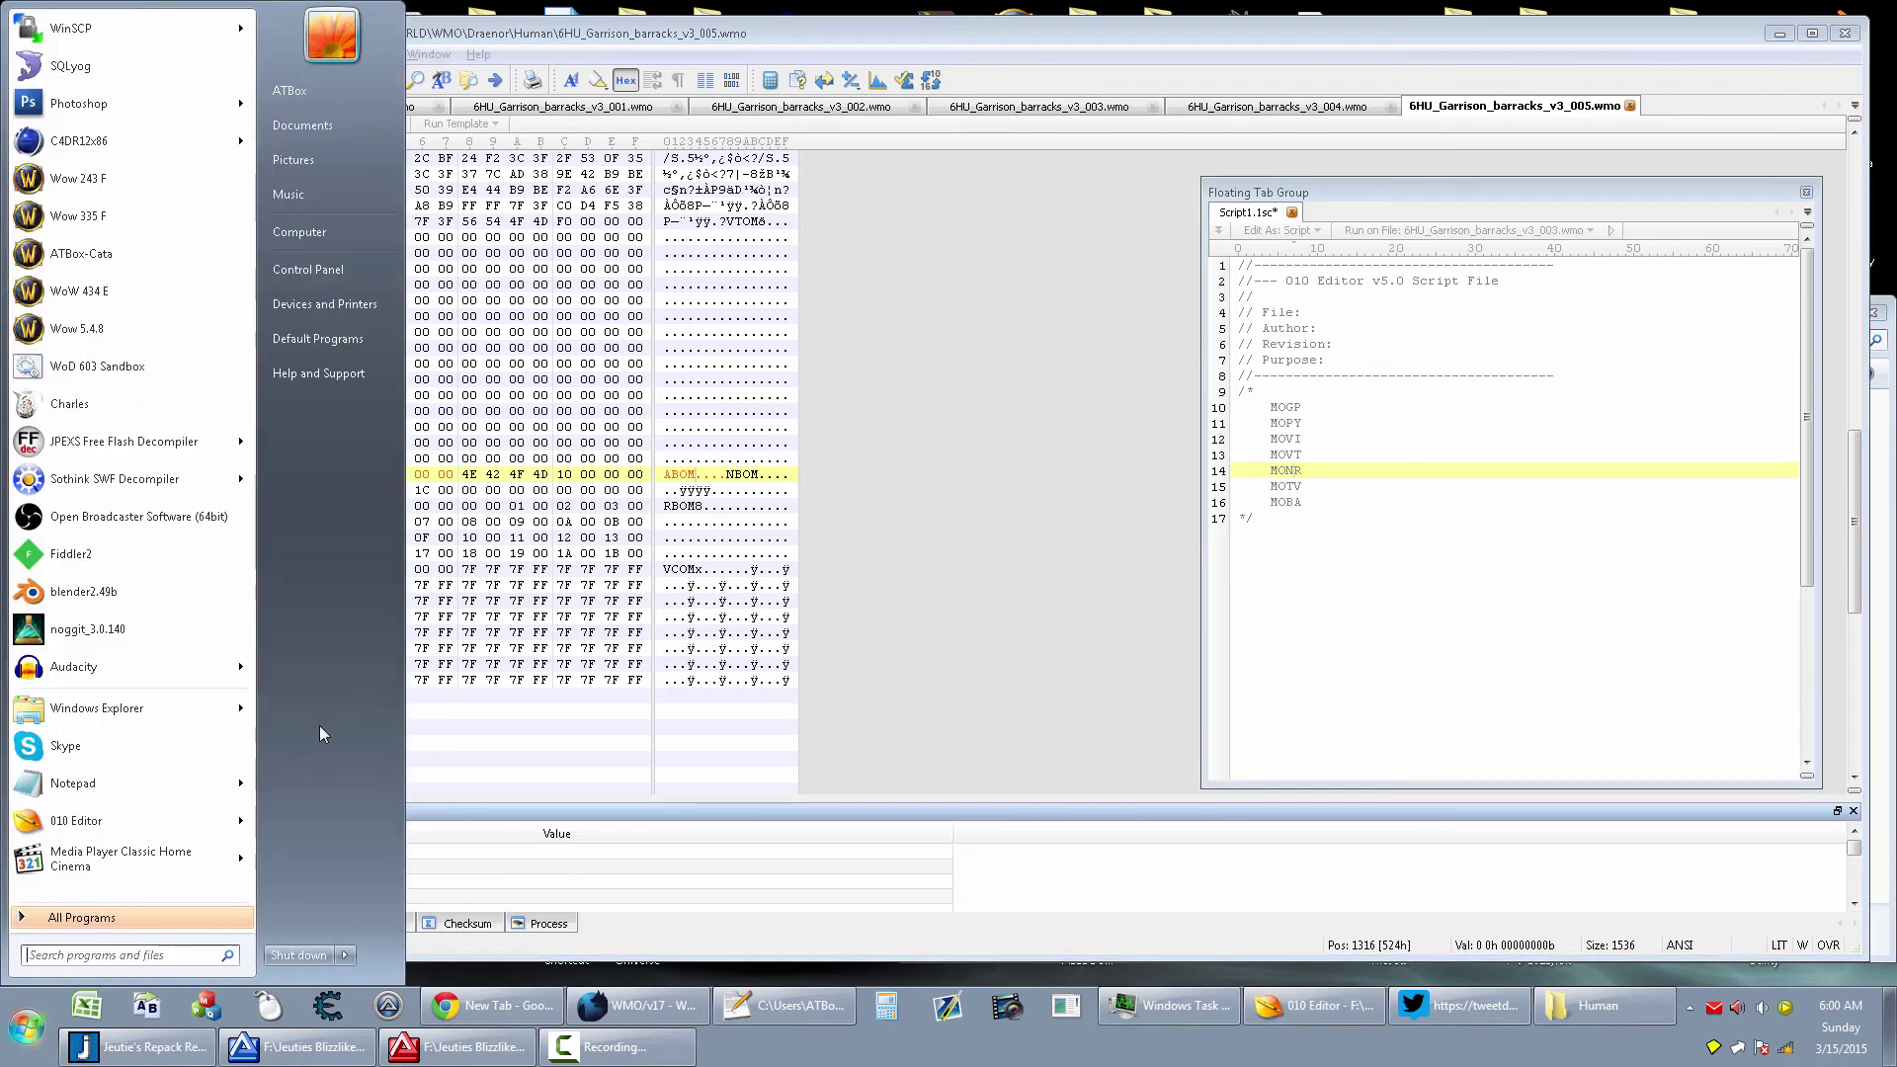
pyautogui.click(111, 237)
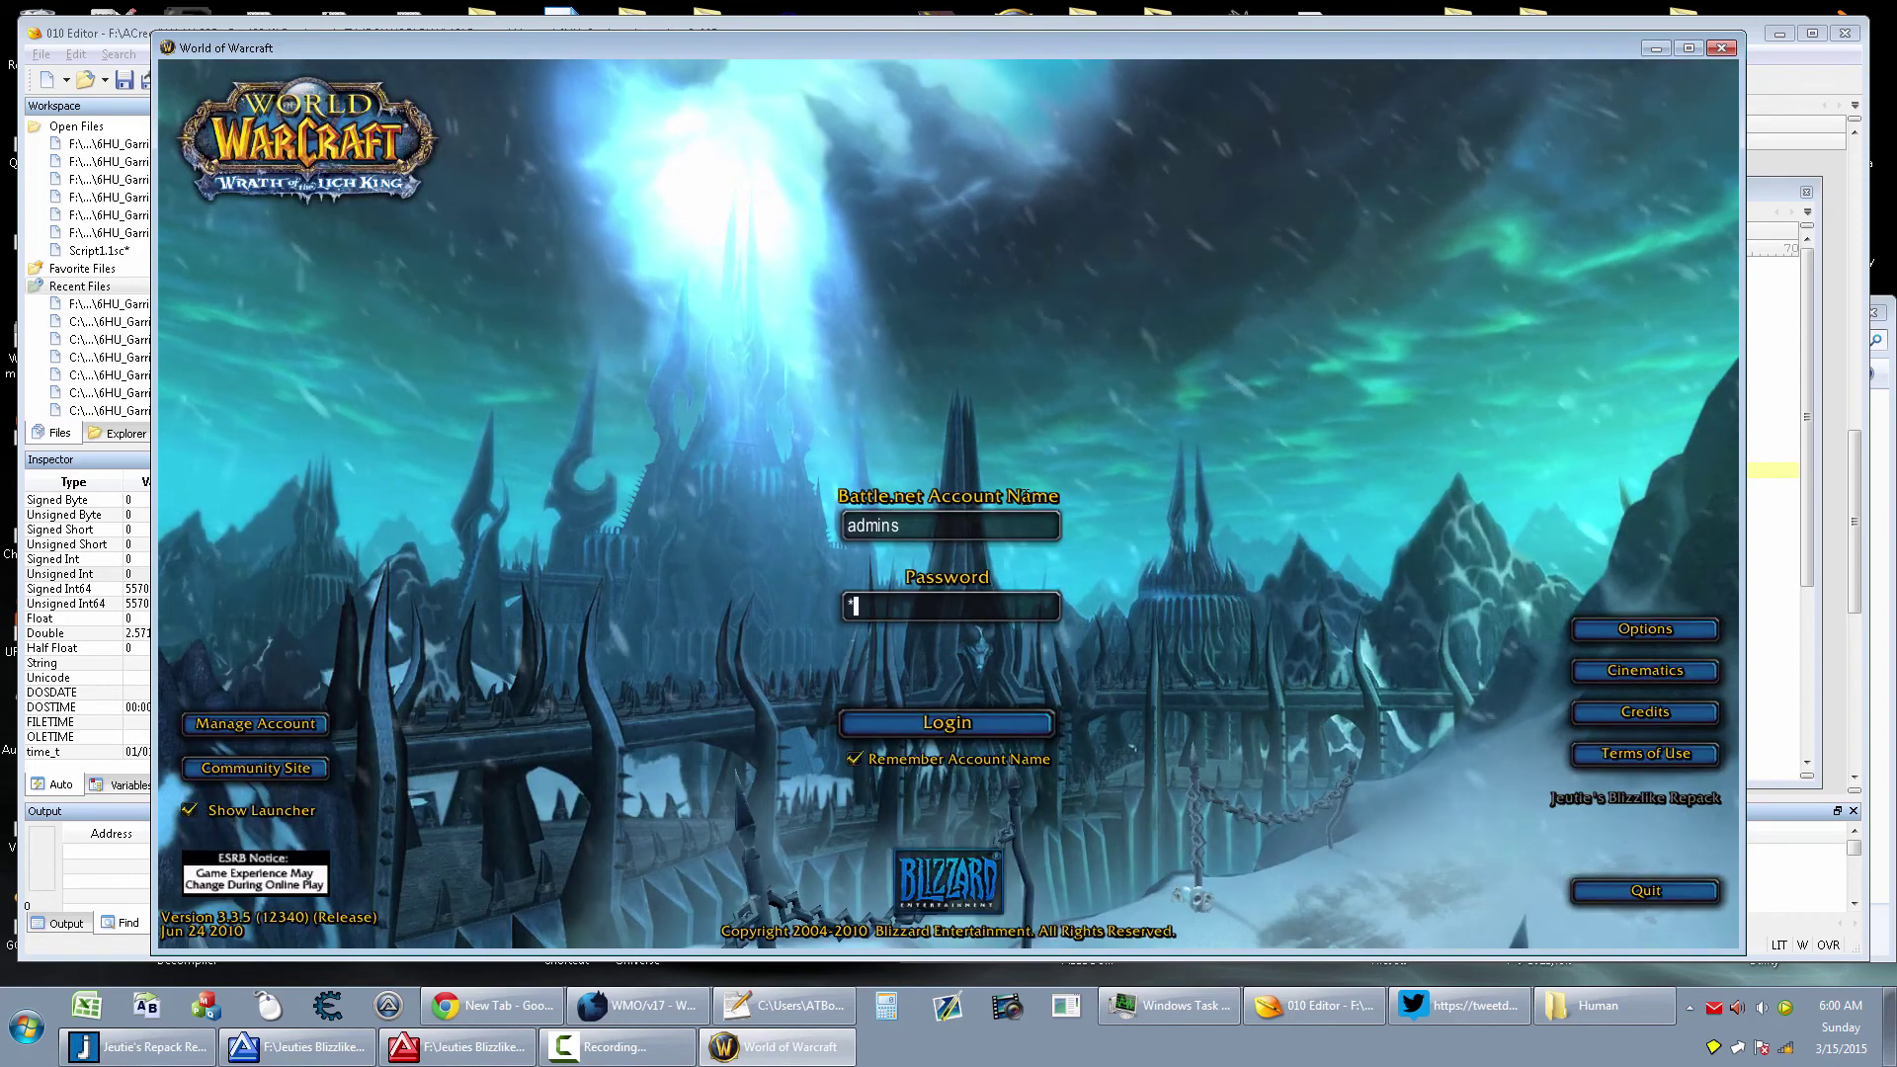
pyautogui.write('admin')
pyautogui.press('Return')
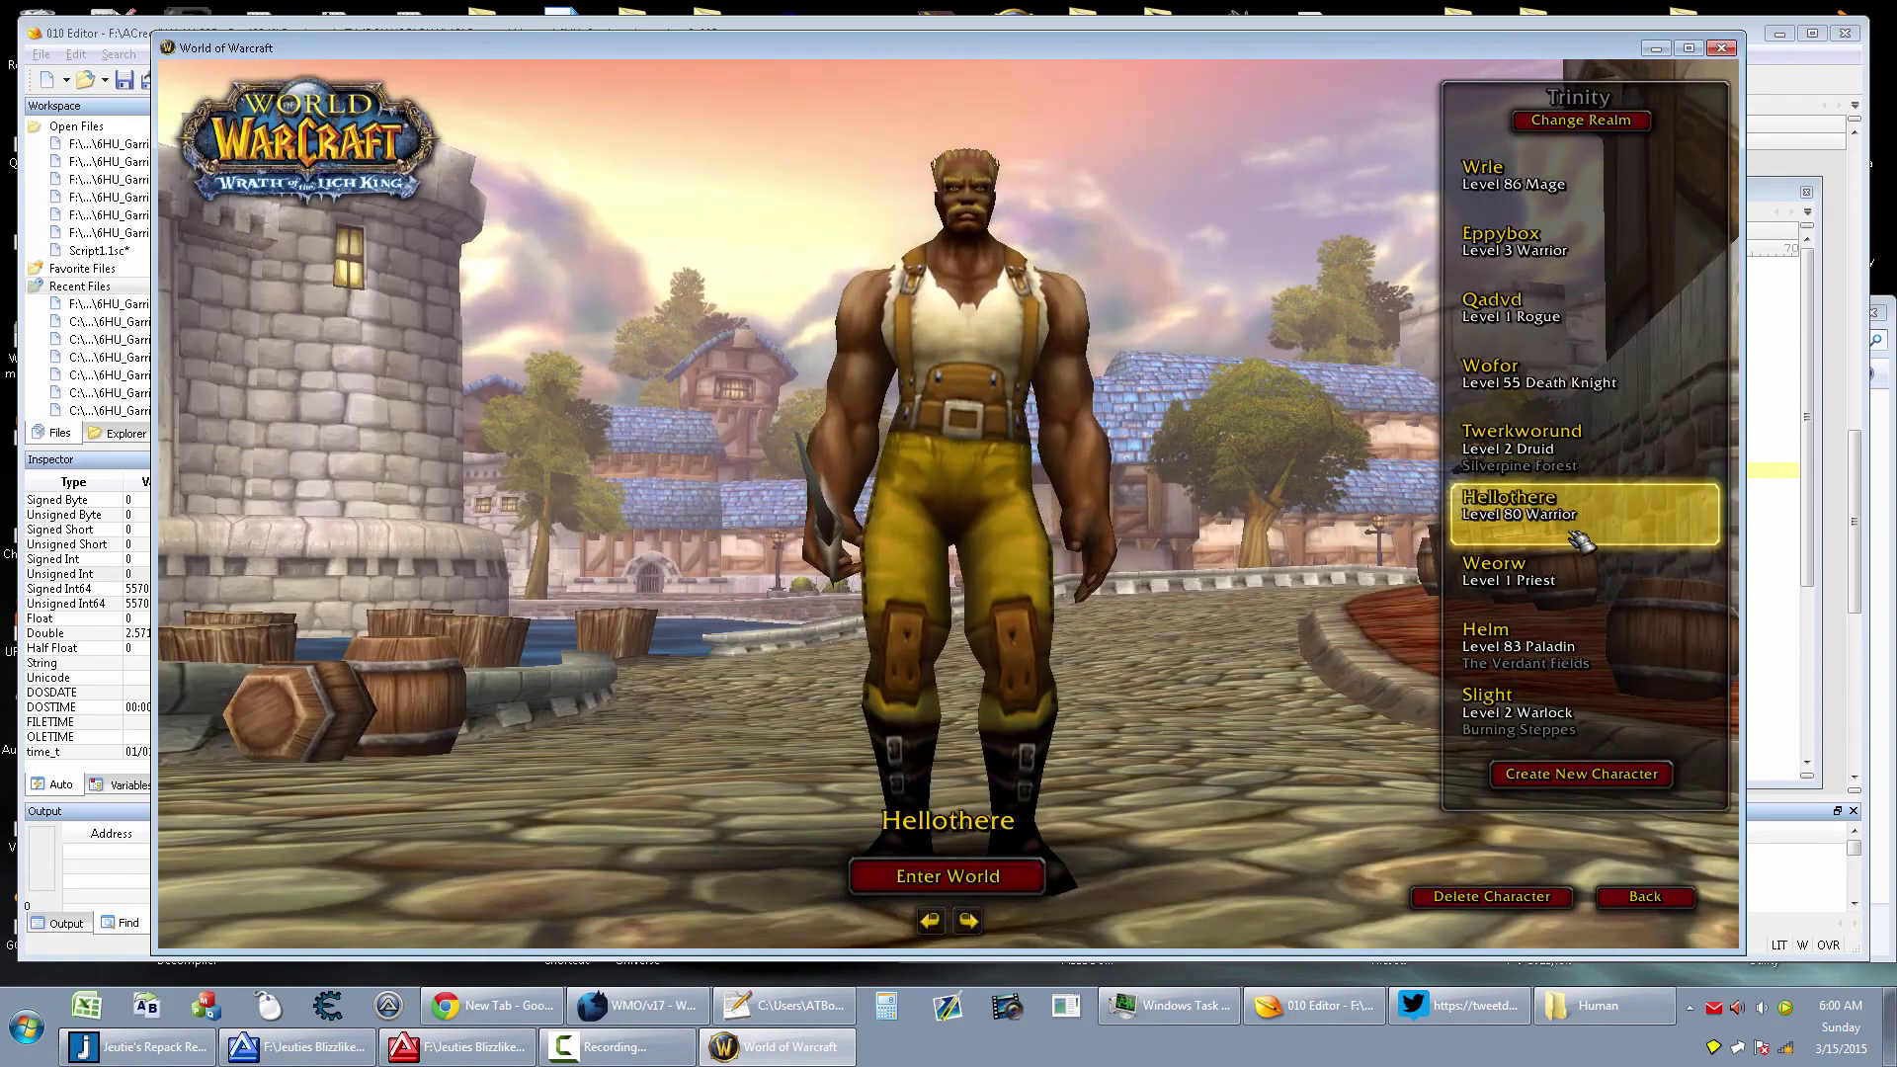
pyautogui.doubleClick(1578, 538)
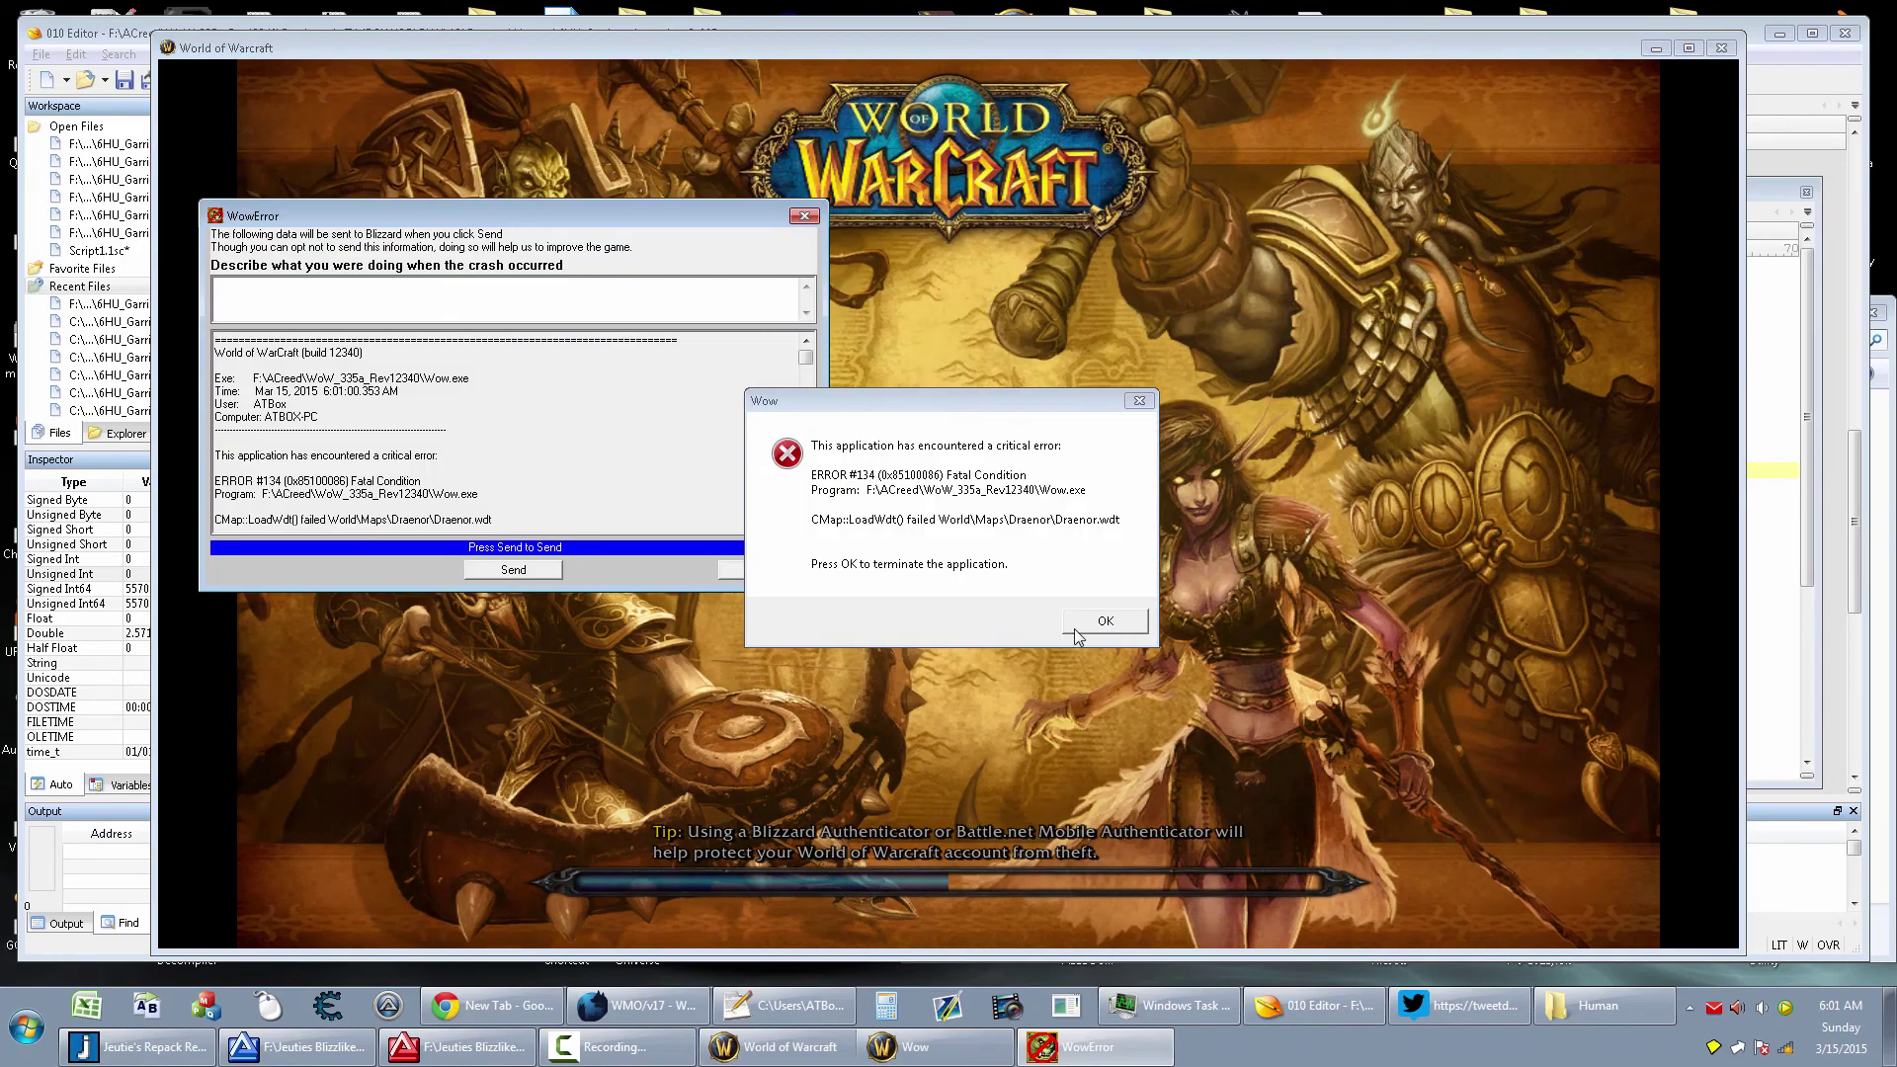
pyautogui.click(1073, 628)
pyautogui.click(775, 570)
# Relaunch the client, decline resetting default settings, and quit the wrong Wow 243 F client
pyautogui.click(22, 1047)
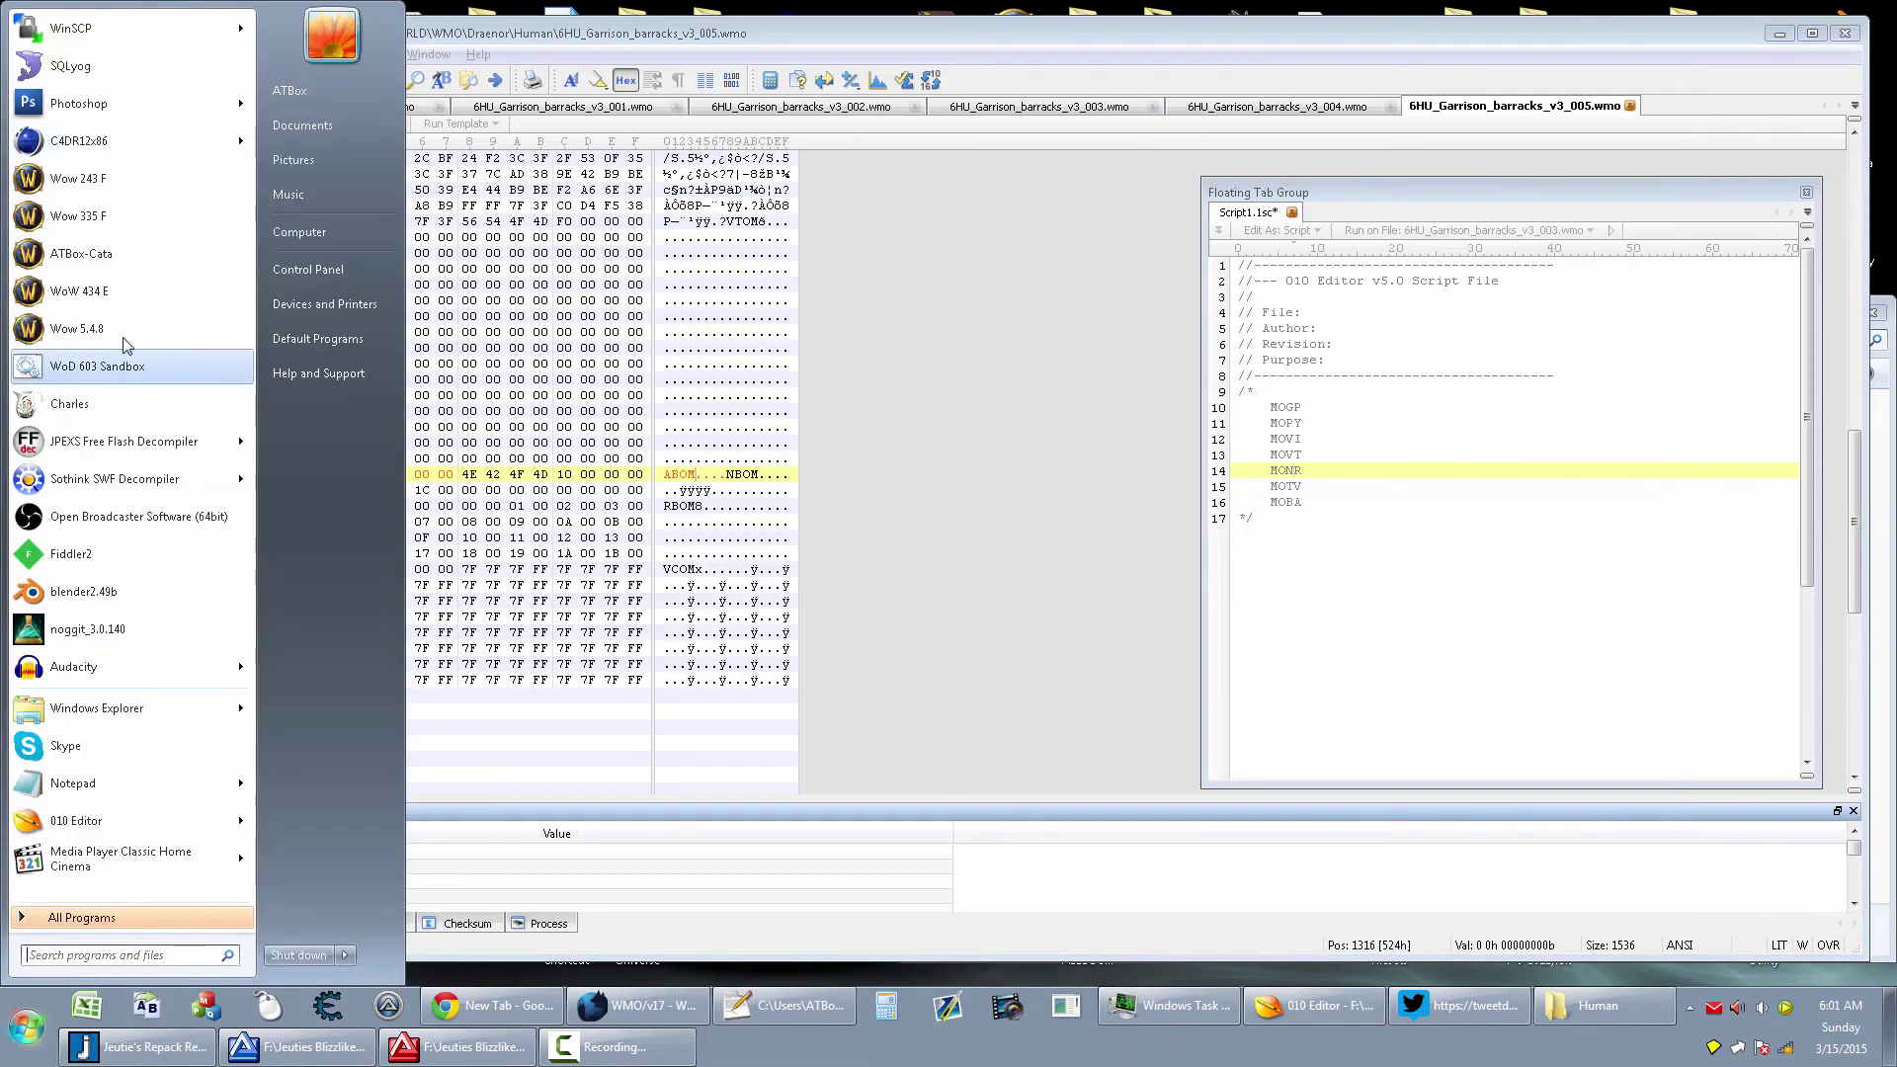
pyautogui.click(111, 182)
pyautogui.click(22, 1048)
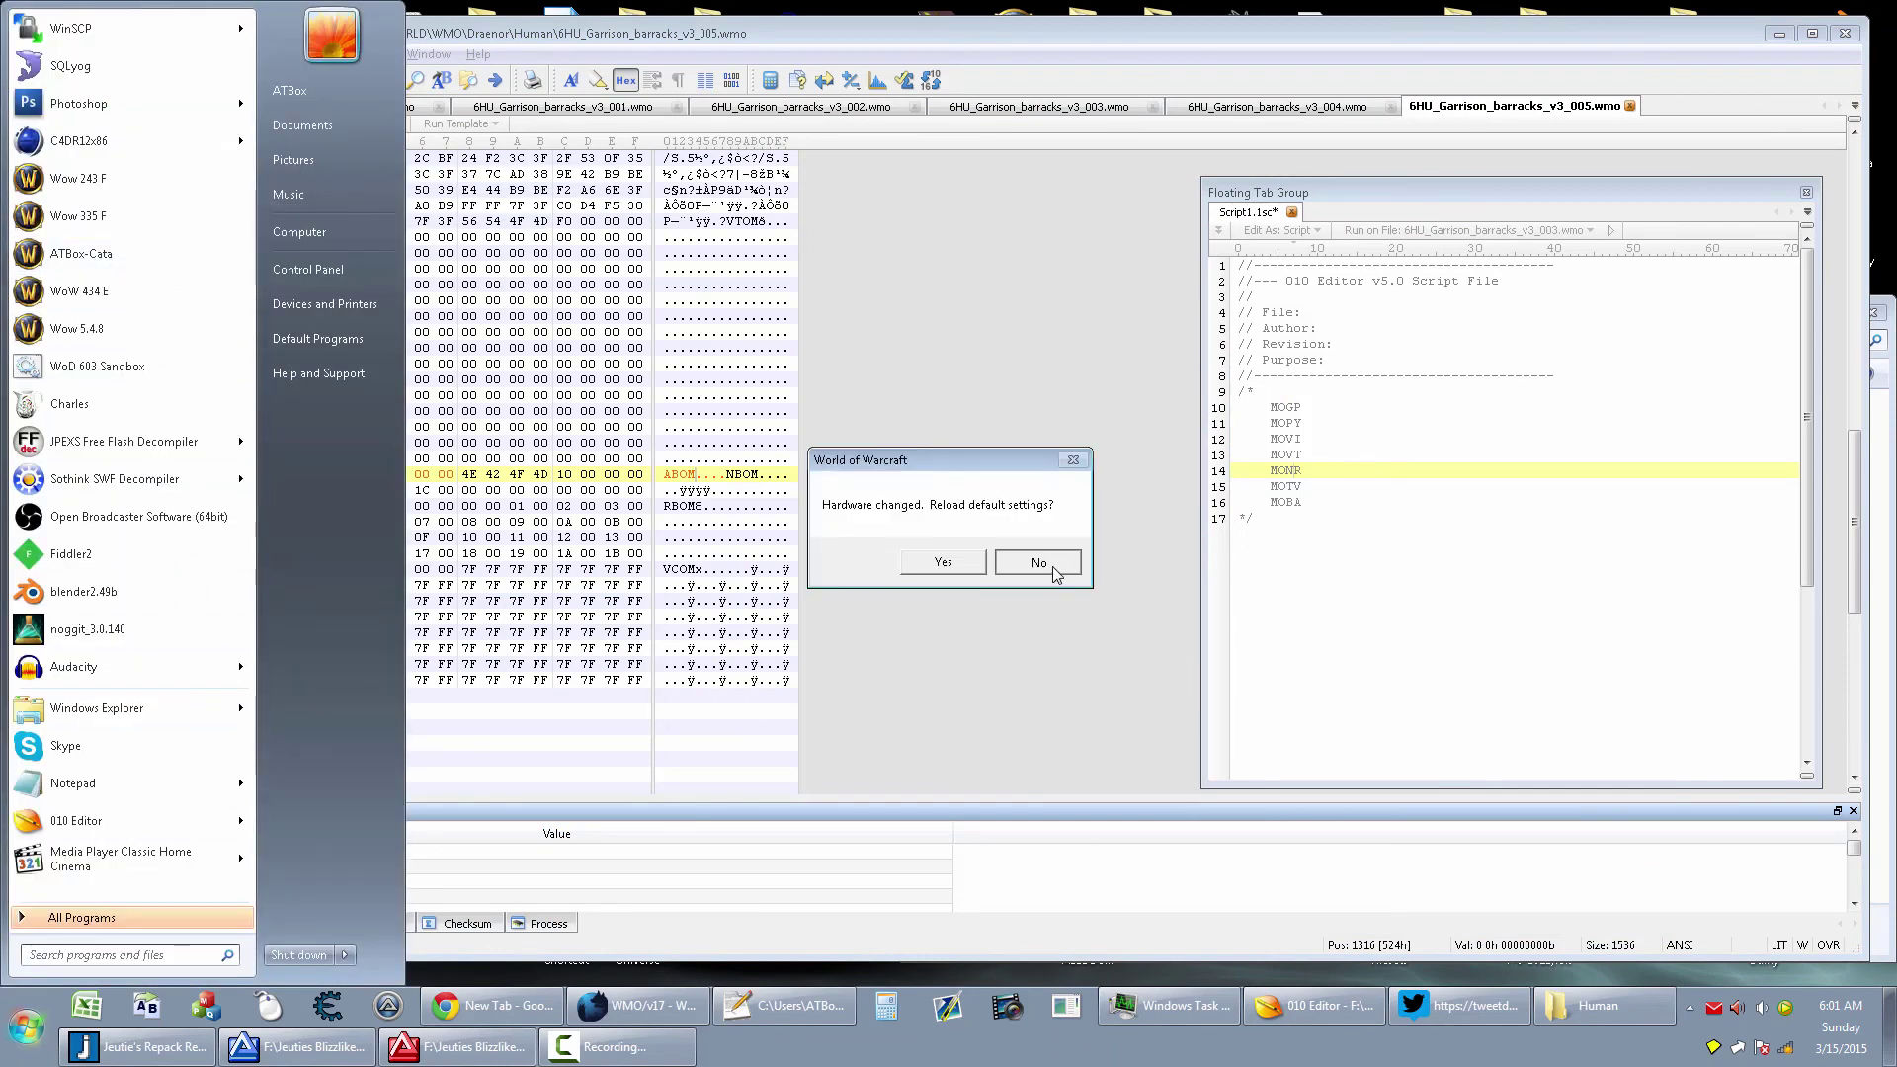
pyautogui.click(1062, 562)
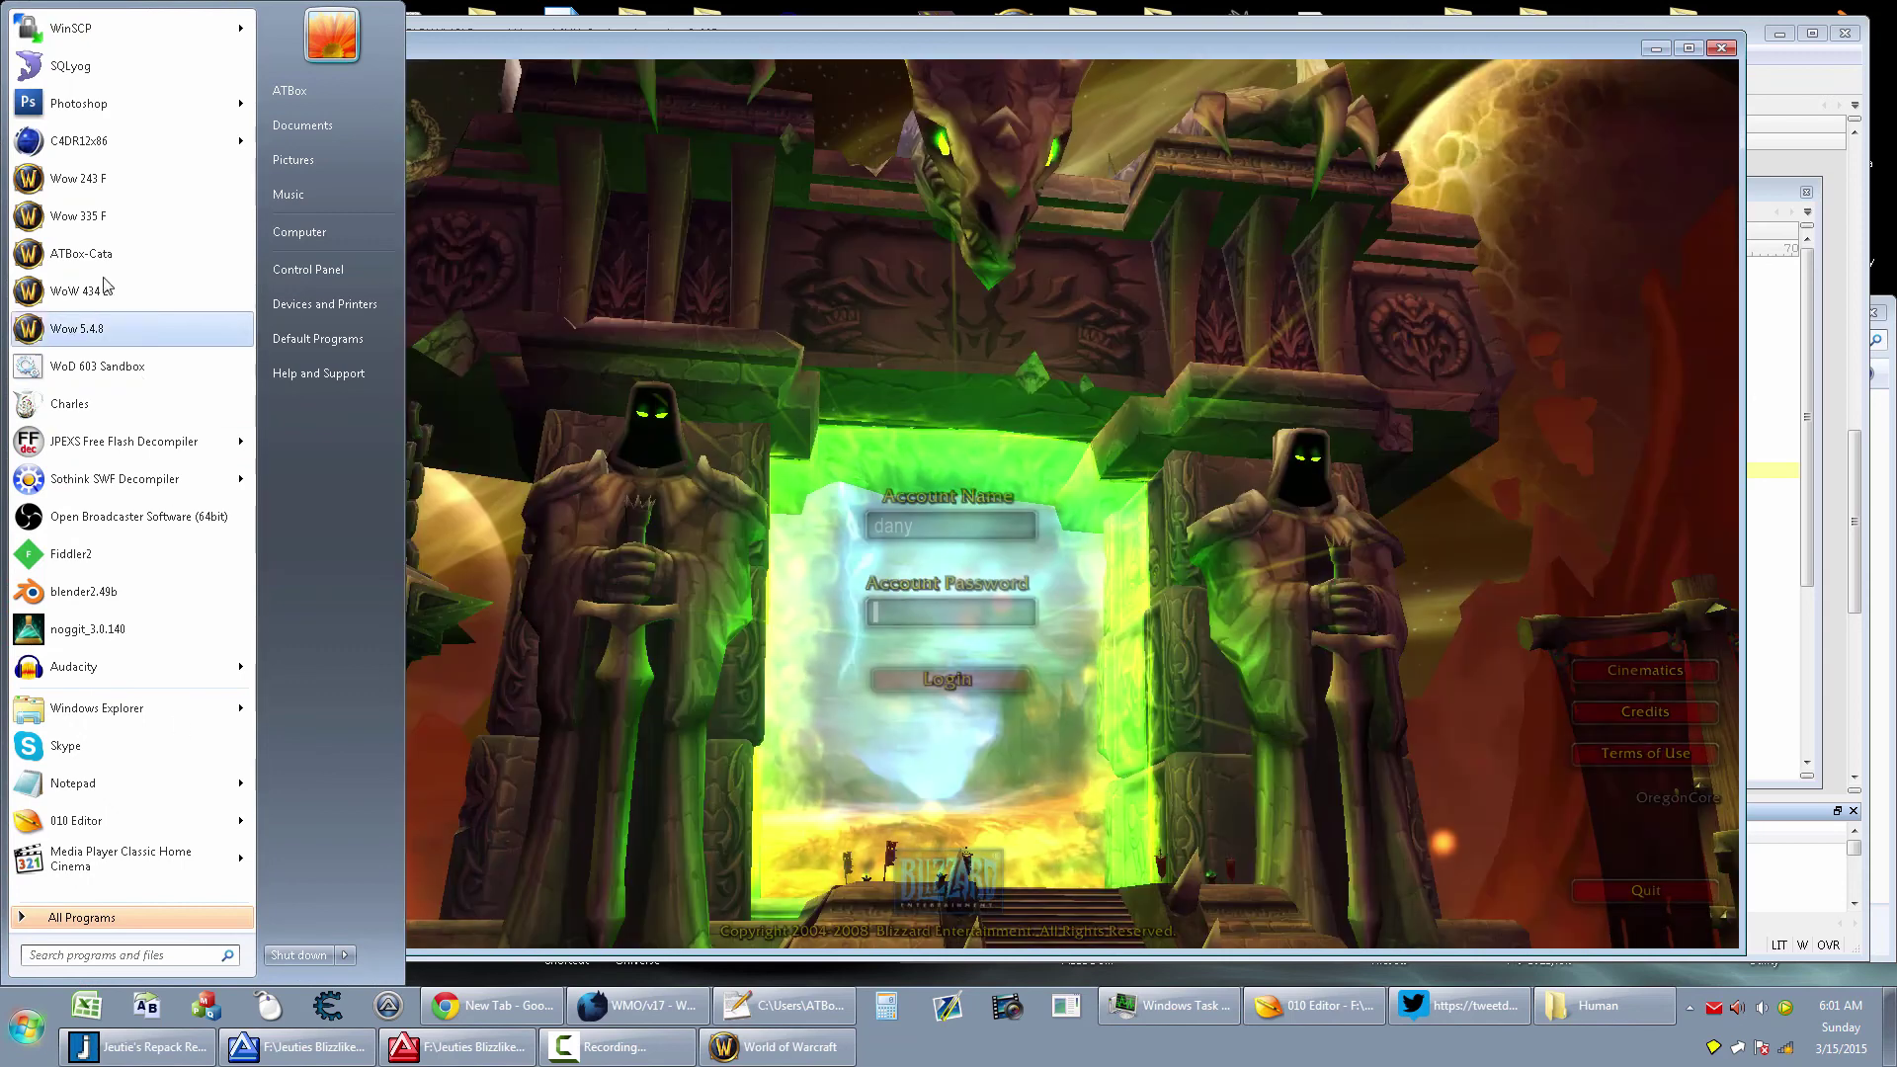
pyautogui.click(1687, 892)
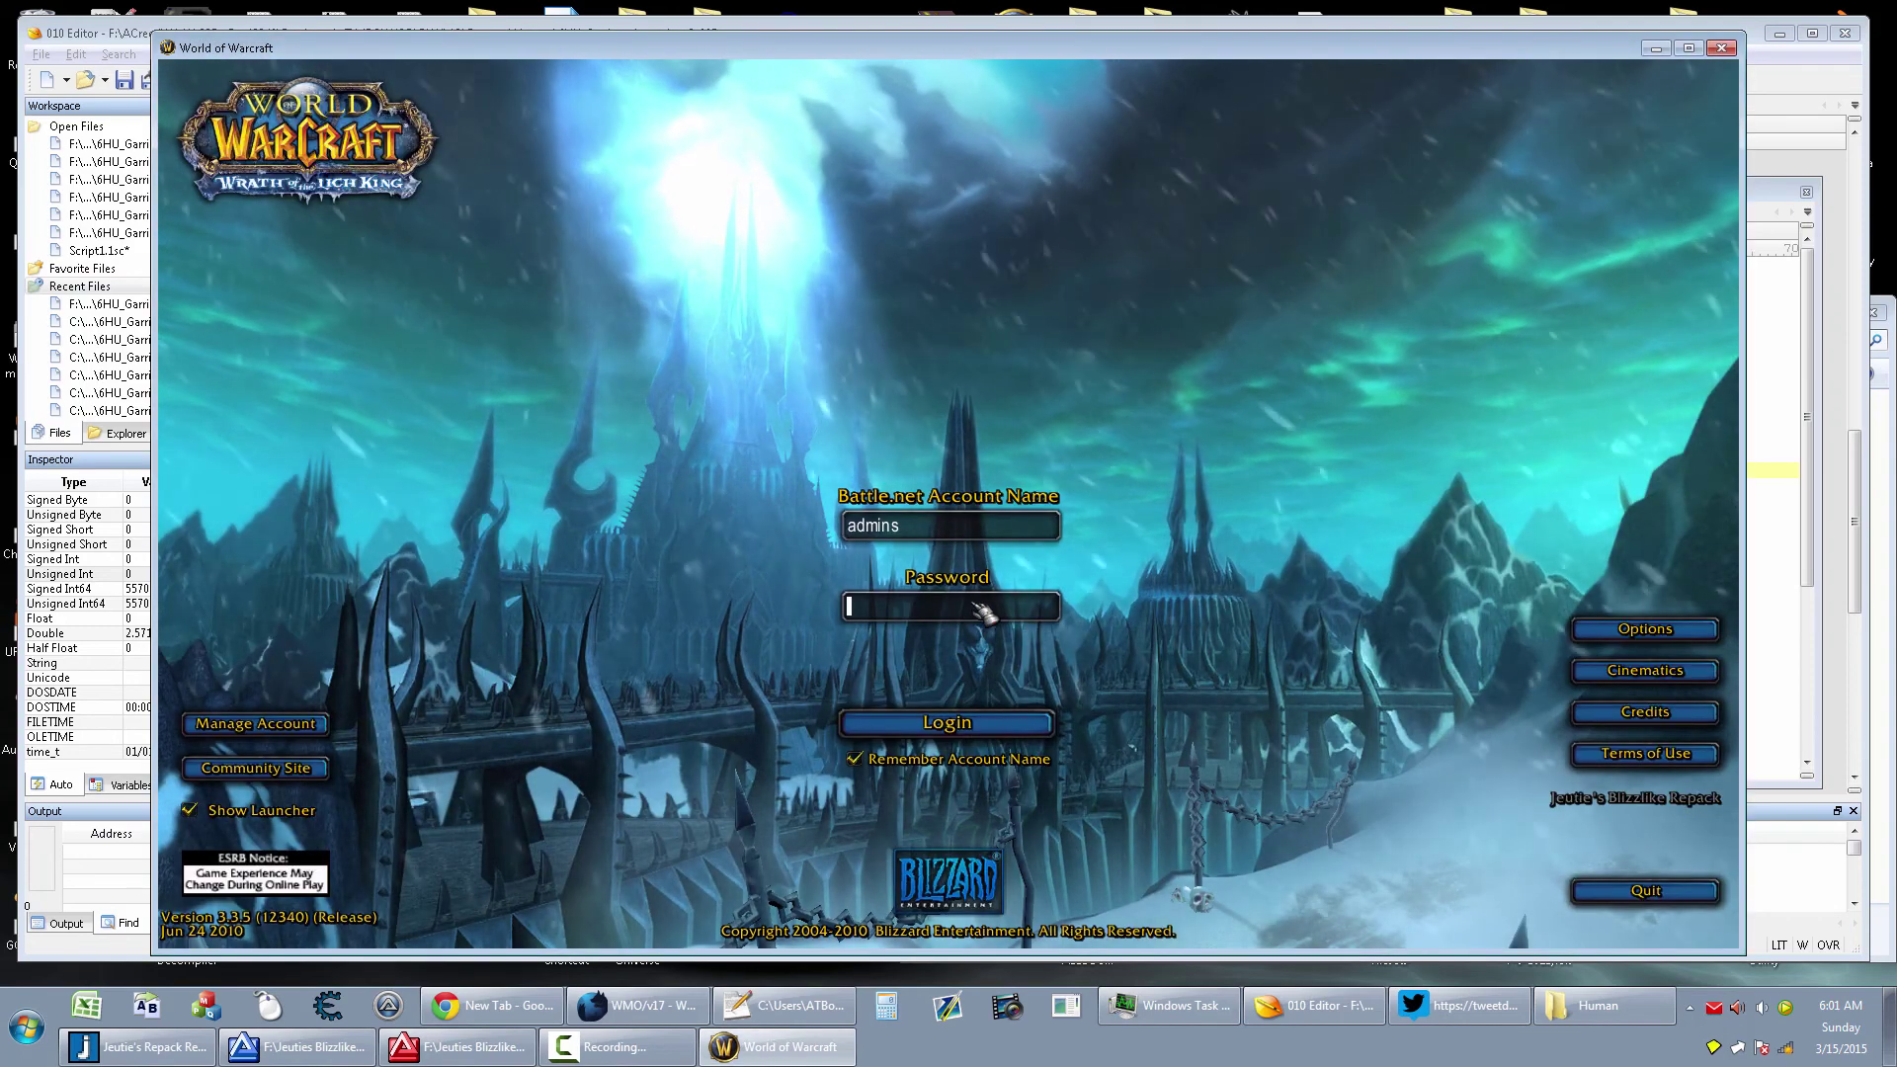
# Log in with the account password, enter as the level 2 warlock, and face the castle gate
pyautogui.write('admins')
pyautogui.press('Return')
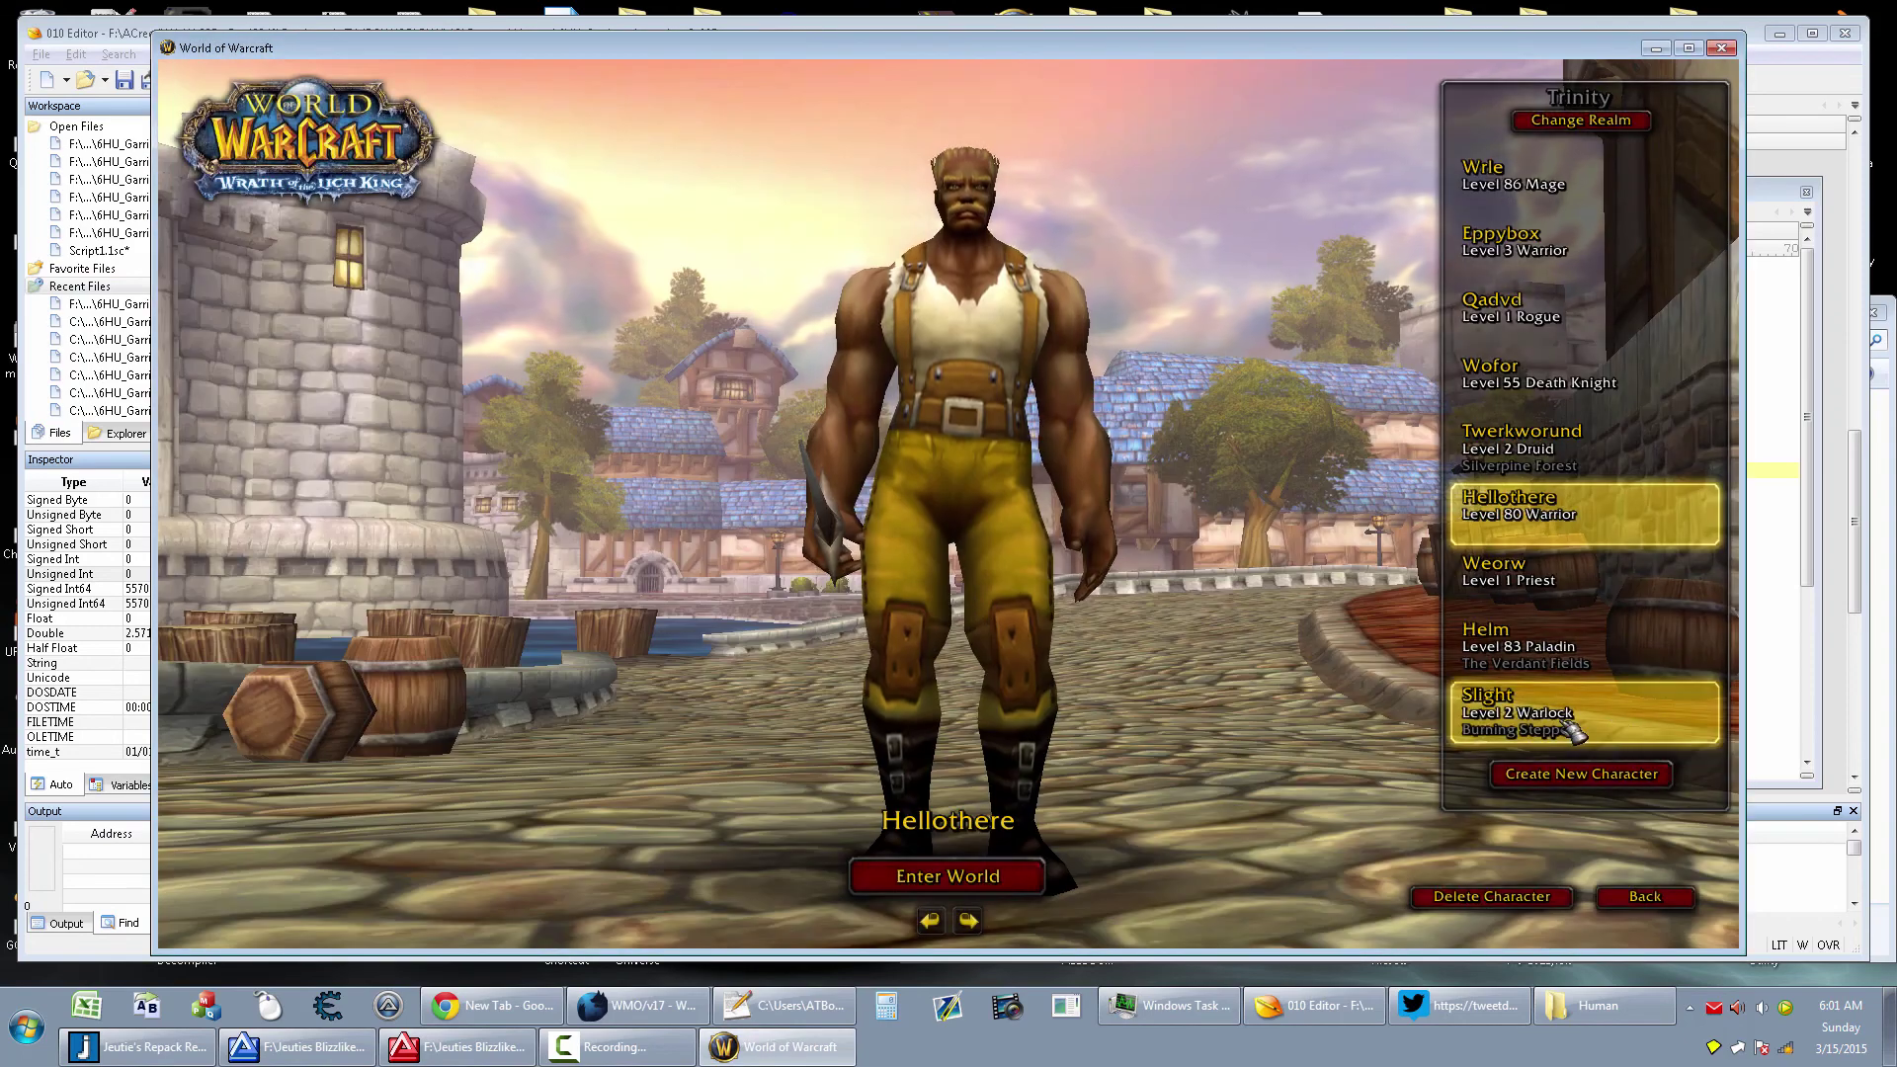
pyautogui.doubleClick(1571, 729)
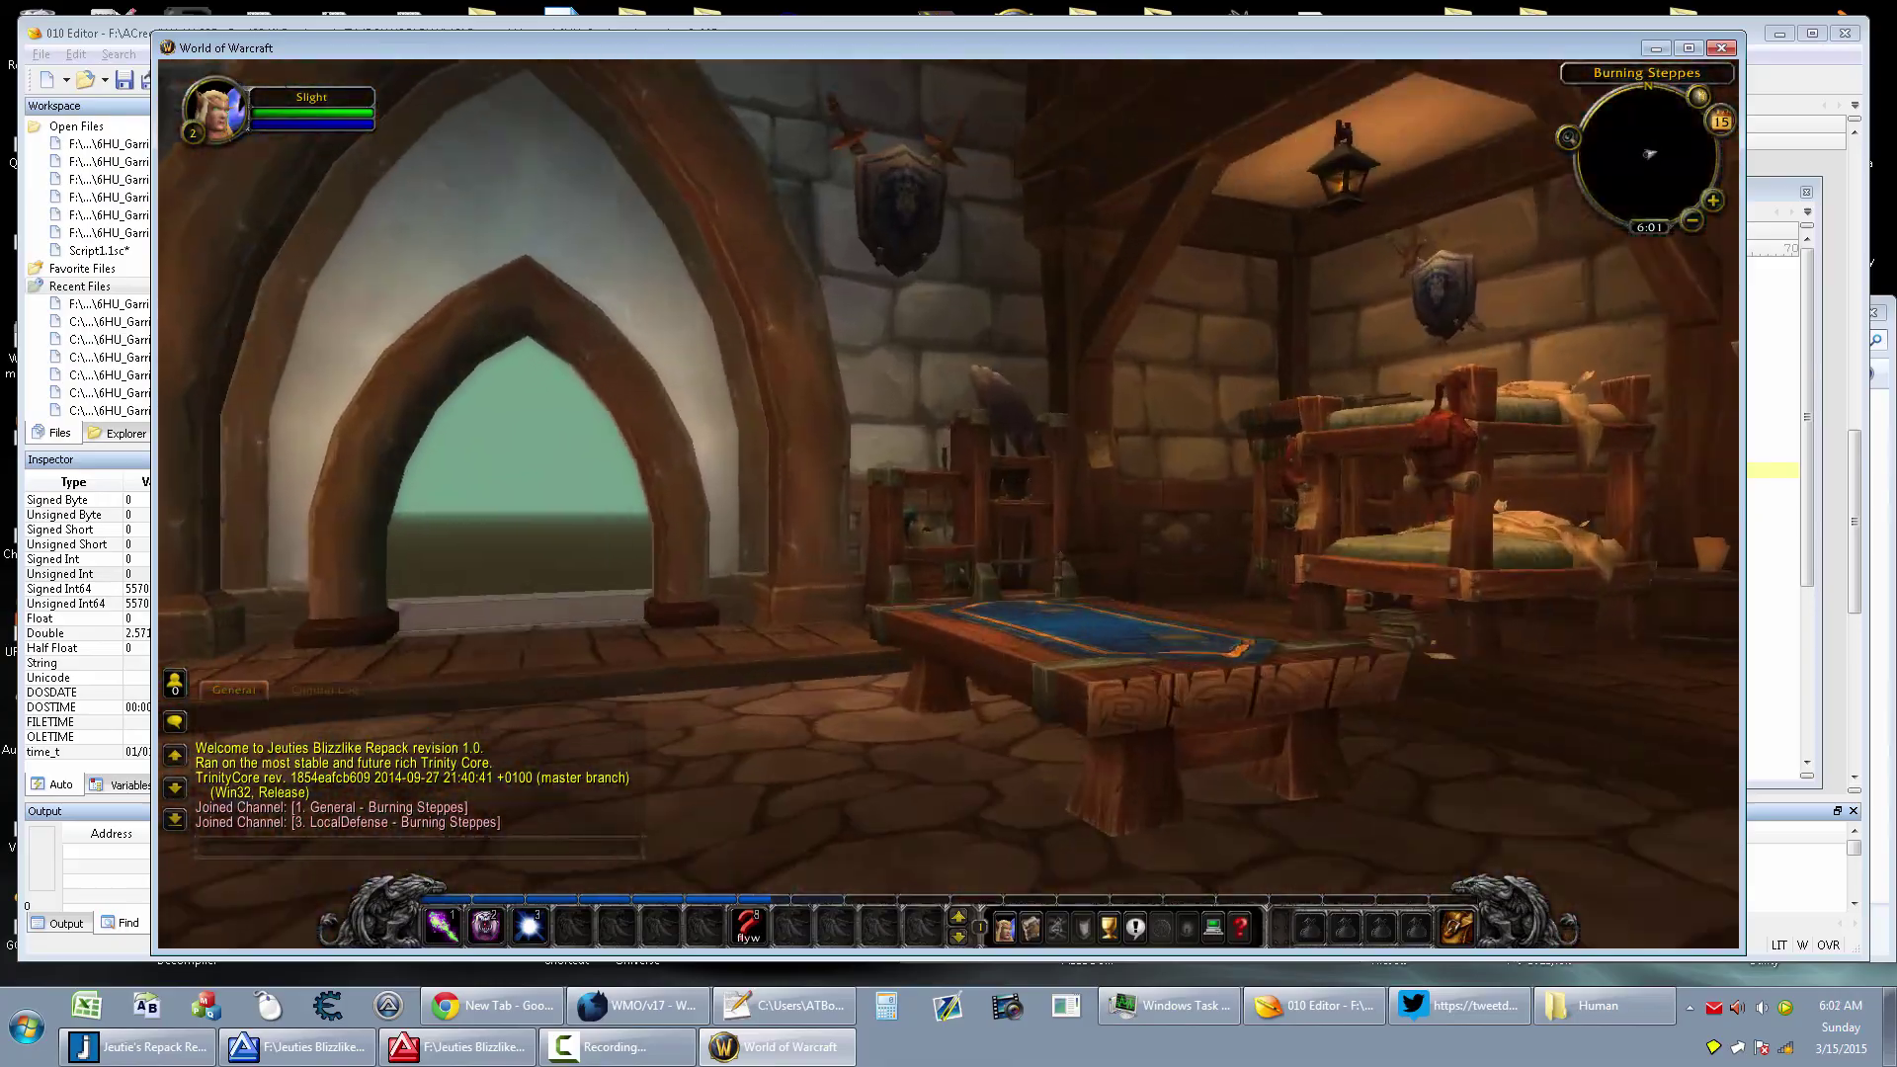
pyautogui.press('d')
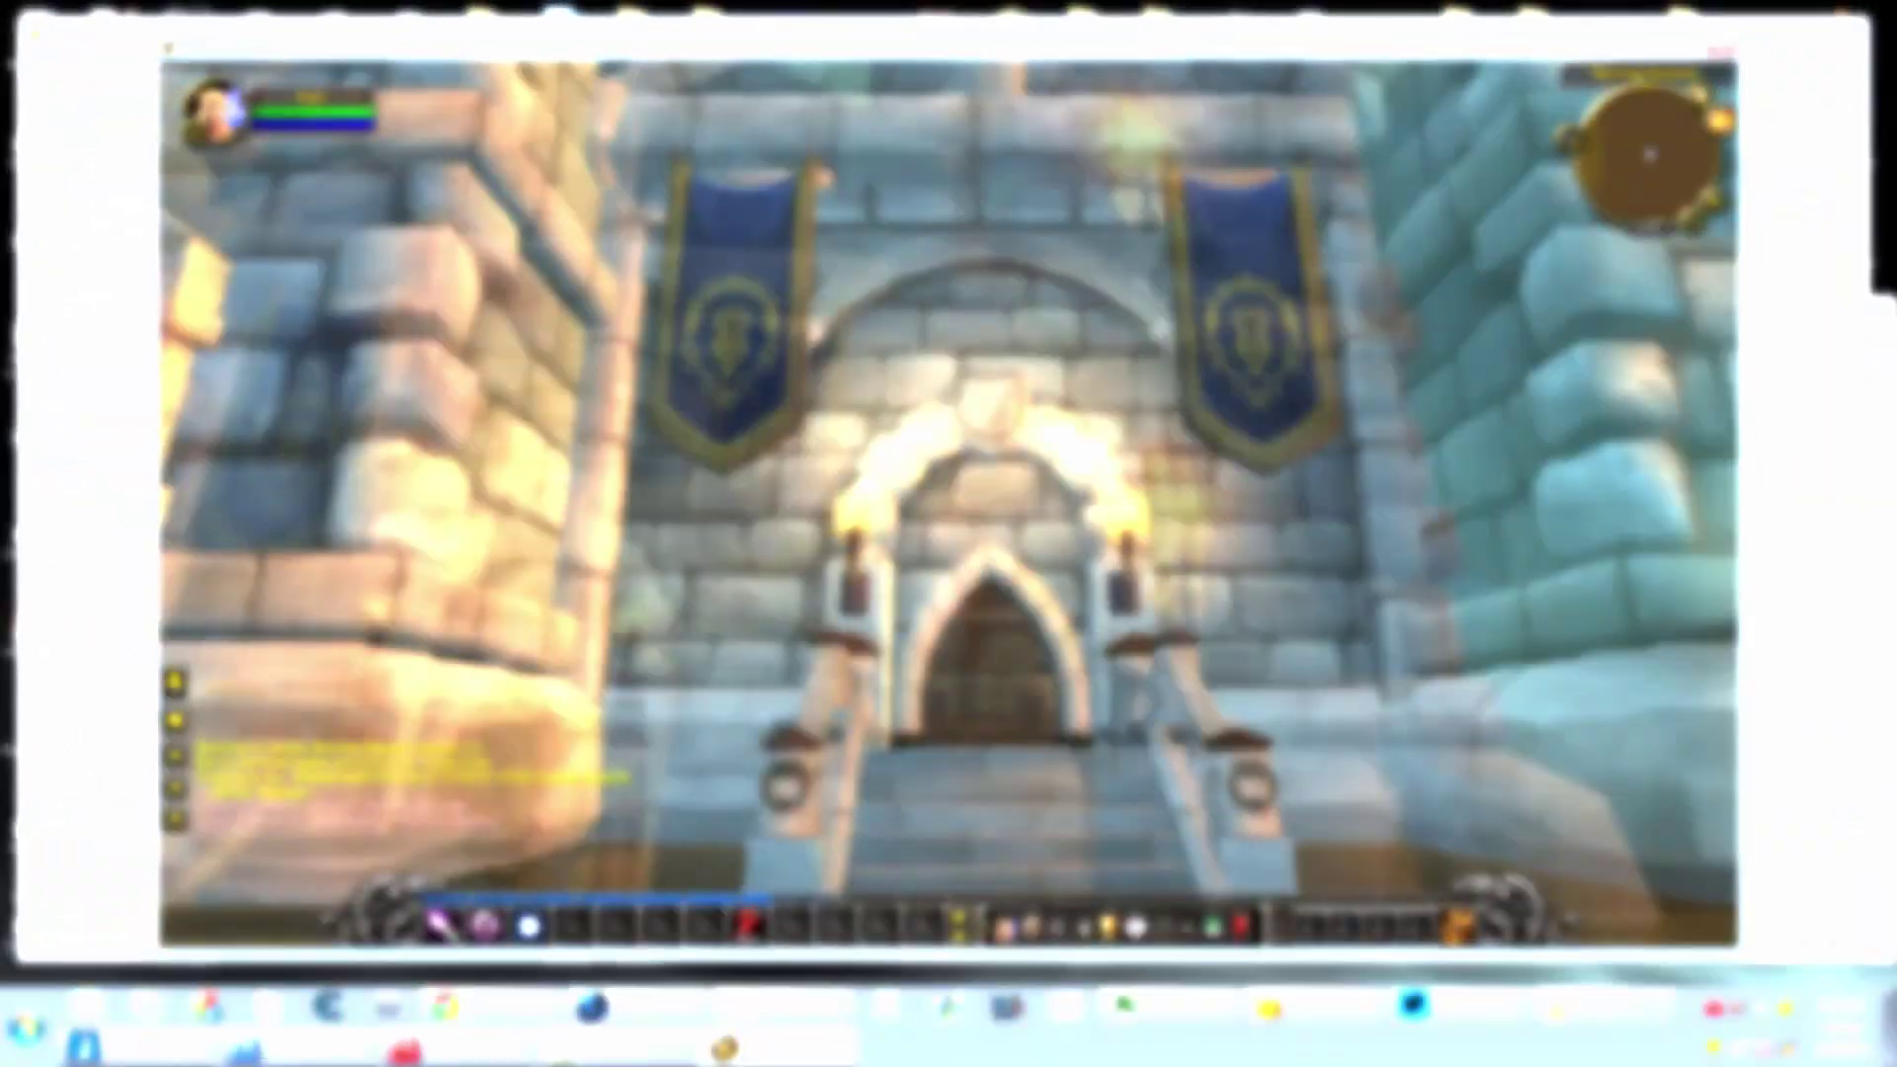